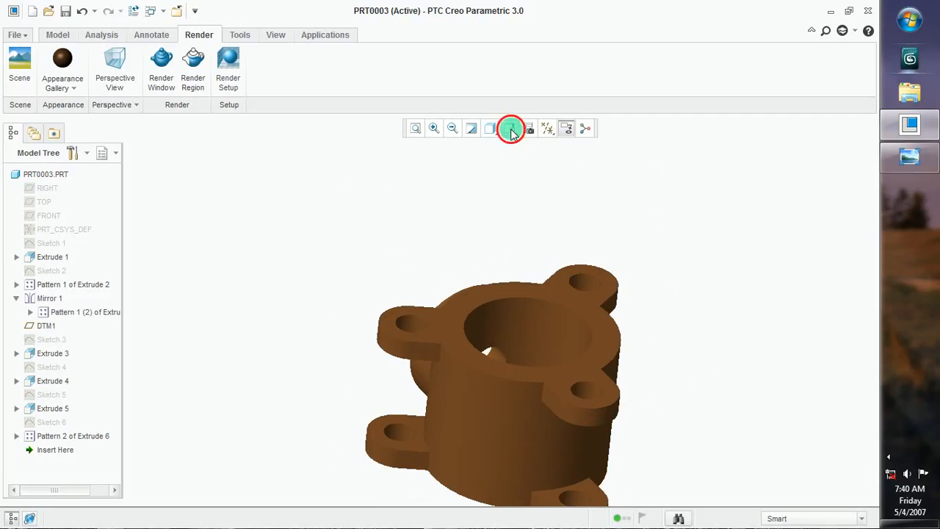
Step: Examine the finished flanged cylinder model from several standard saved views and in a rotated orientation
left_click(533, 169)
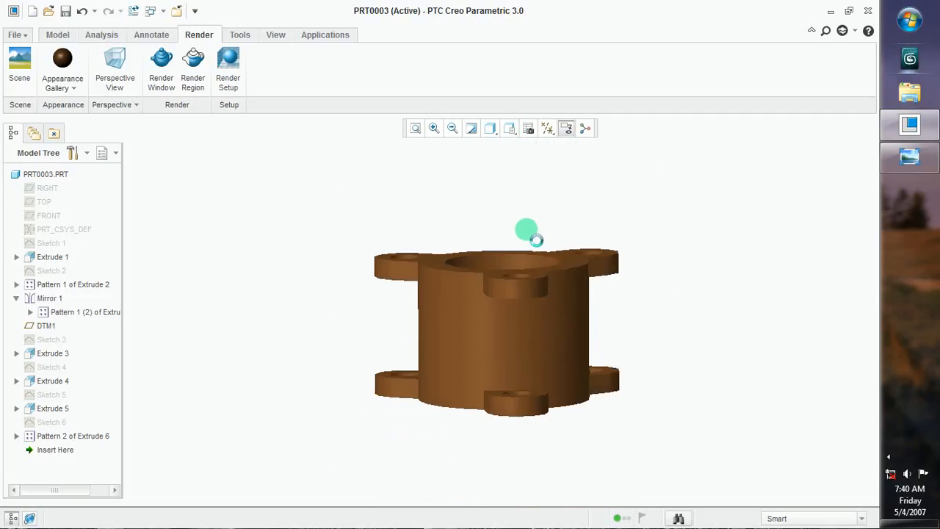
left_click(512, 130)
left_click(522, 181)
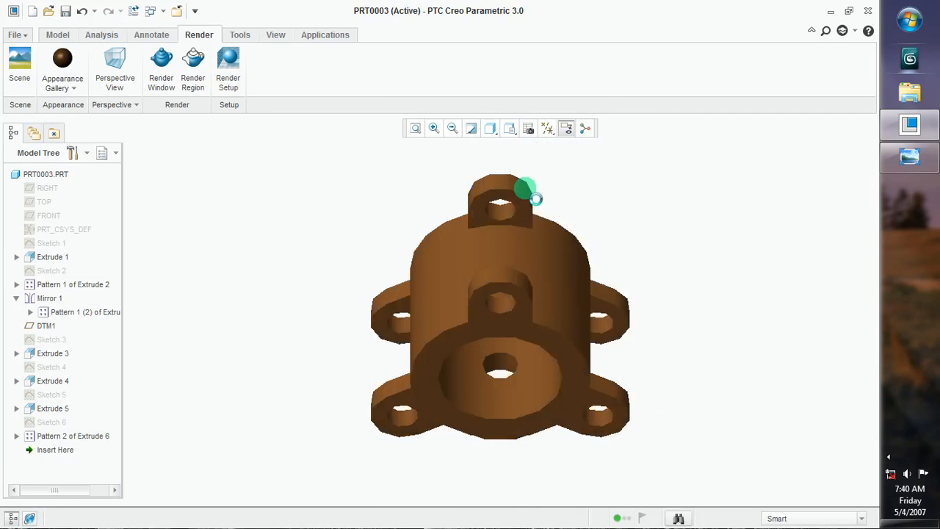
left_click(510, 130)
left_click(521, 190)
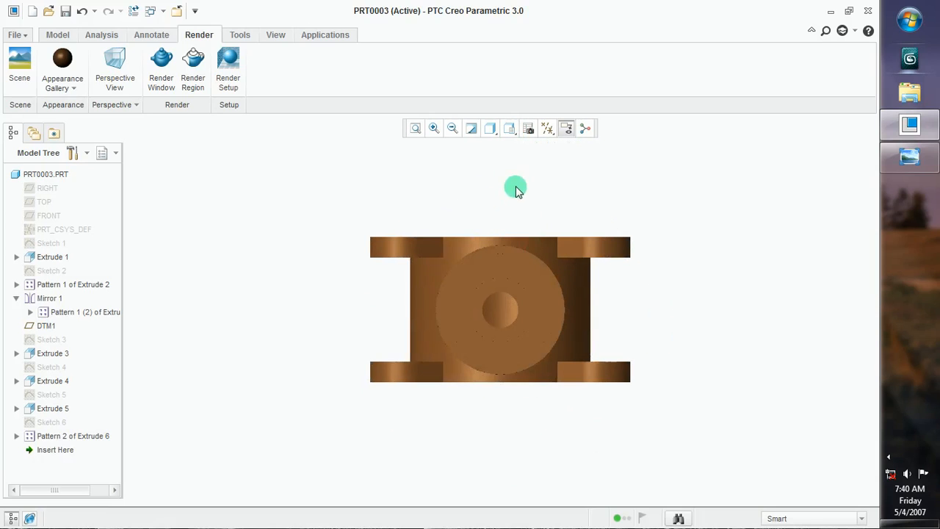
middle_click_drag(577, 277, 545, 286)
left_click(511, 129)
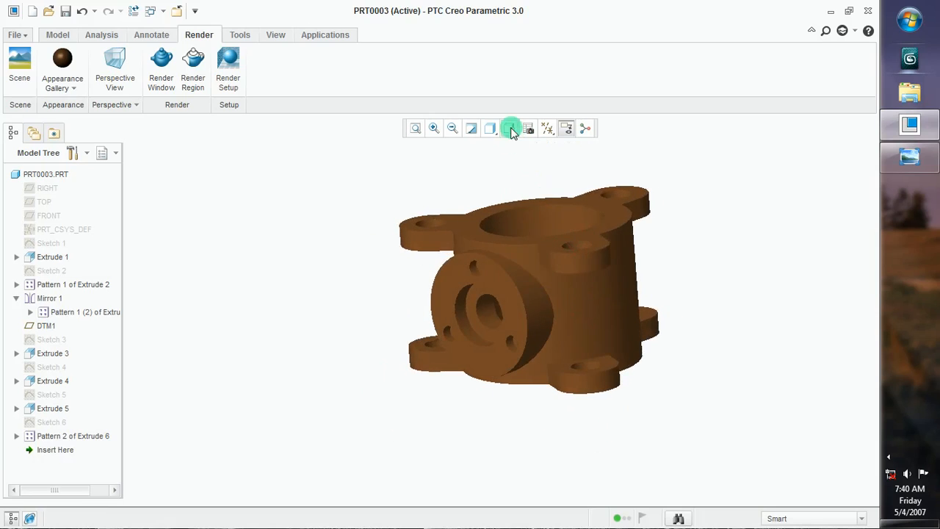
left_click(527, 145)
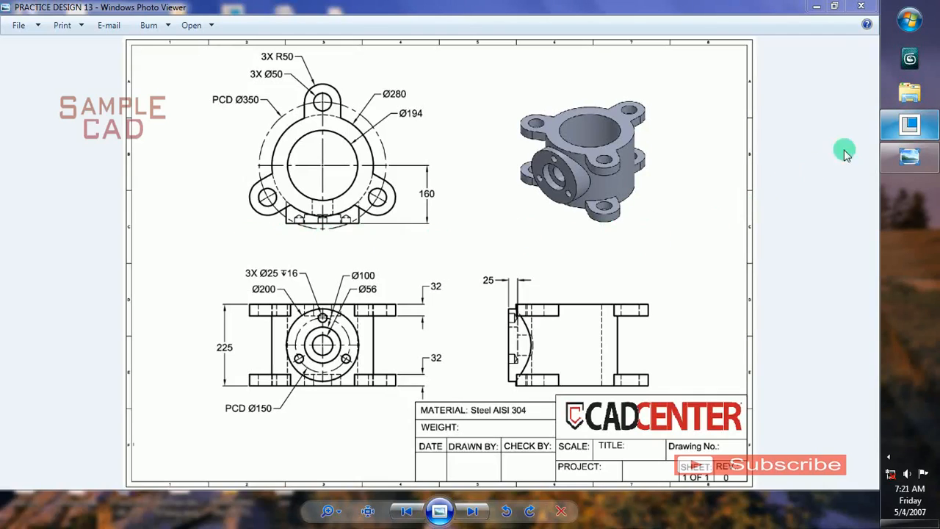
Step: Switch to Creo Parametric and create a new solid part from the mmns_part_solid template instead of the default one
left_click(909, 125)
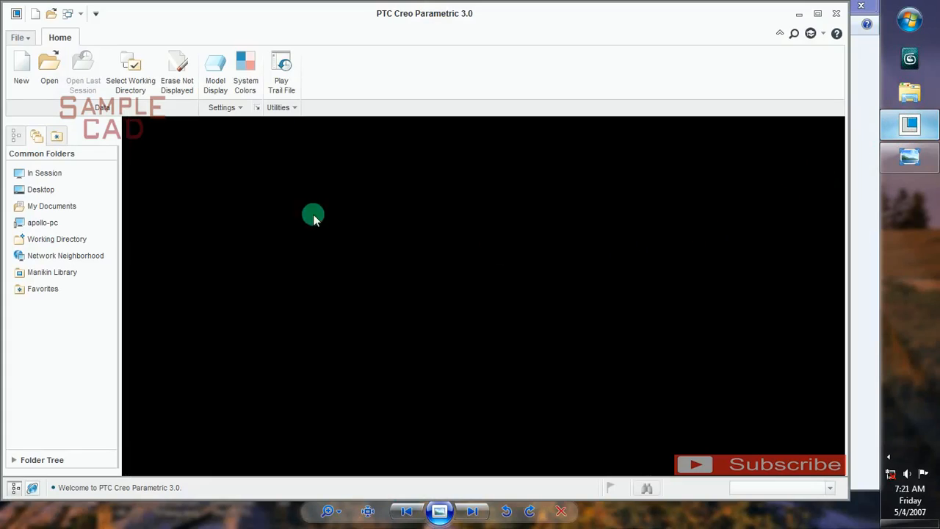
left_click(21, 73)
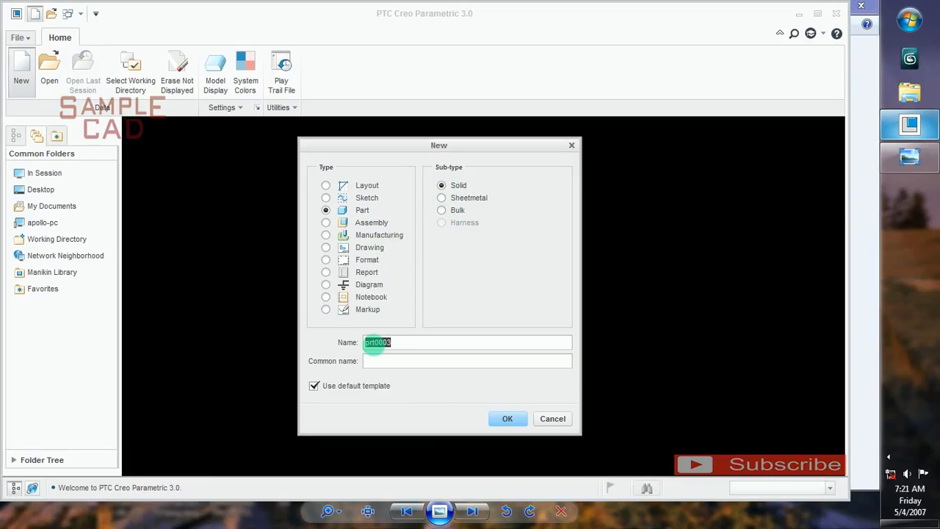
left_click(357, 385)
left_click(502, 419)
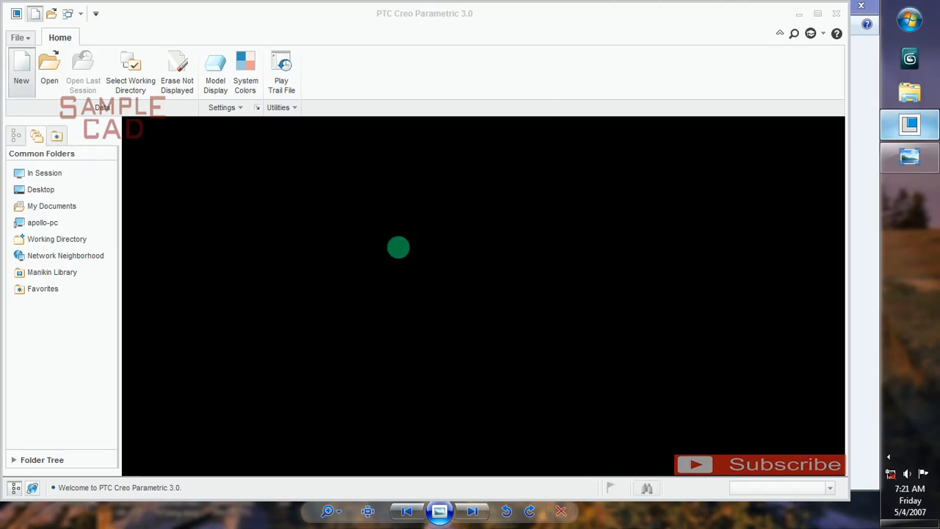
left_click(367, 220)
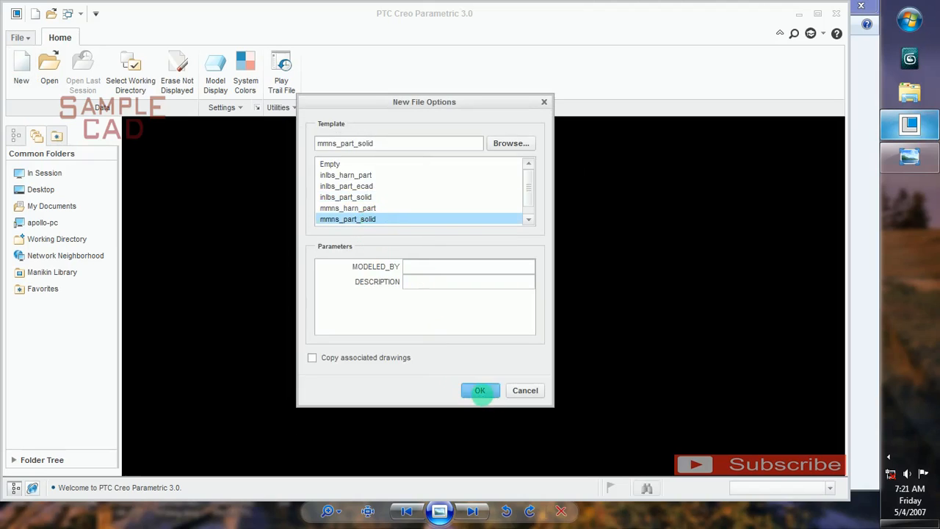
left_click(481, 393)
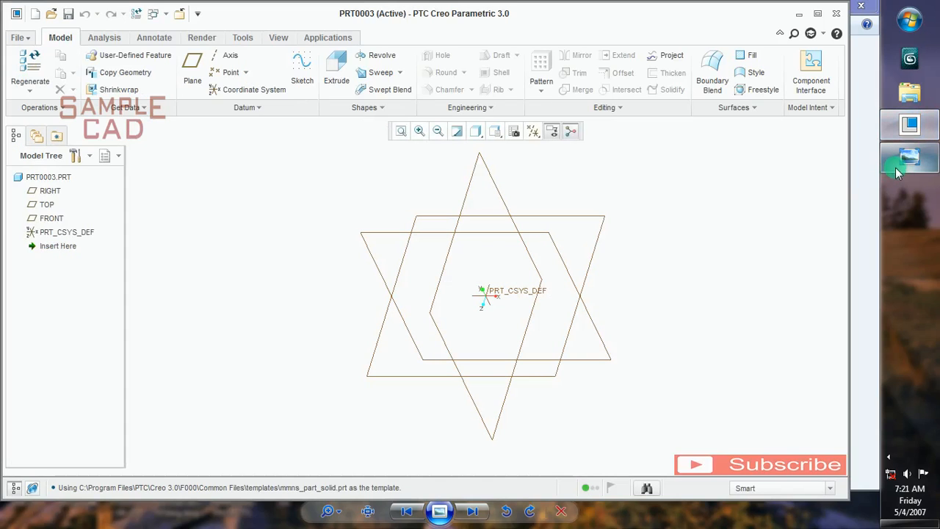
Step: Check the main cylinder's outer and inner diameters on the practice drawing, and start a sketch on the TOP plane
left_click(895, 167)
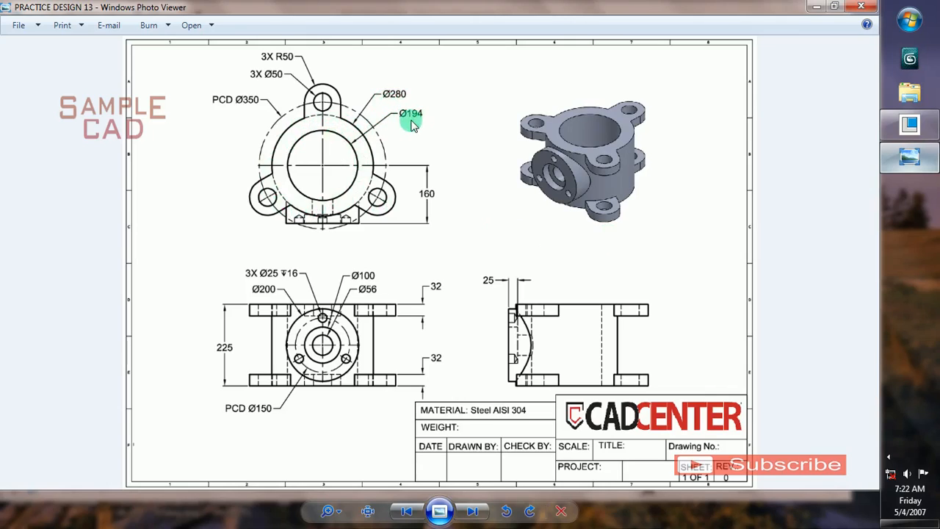
left_click(907, 128)
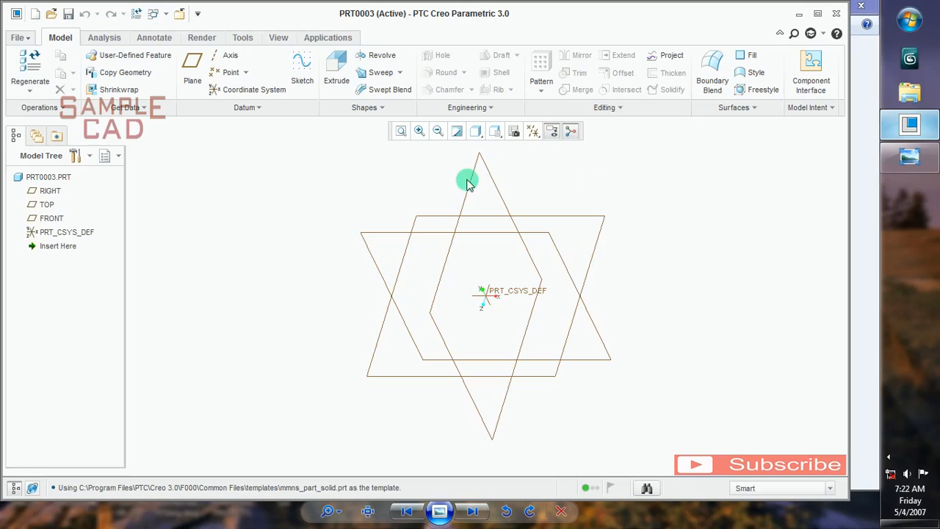
left_click(434, 218)
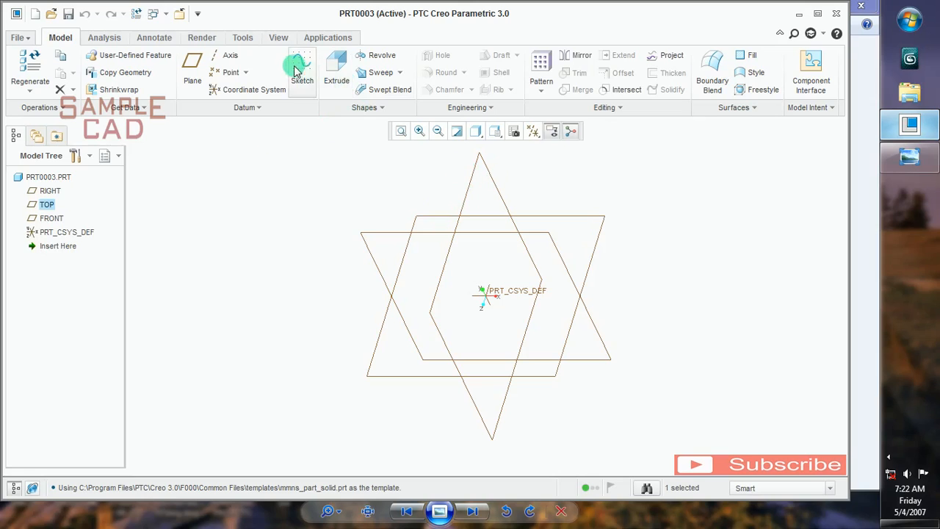
left_click(297, 66)
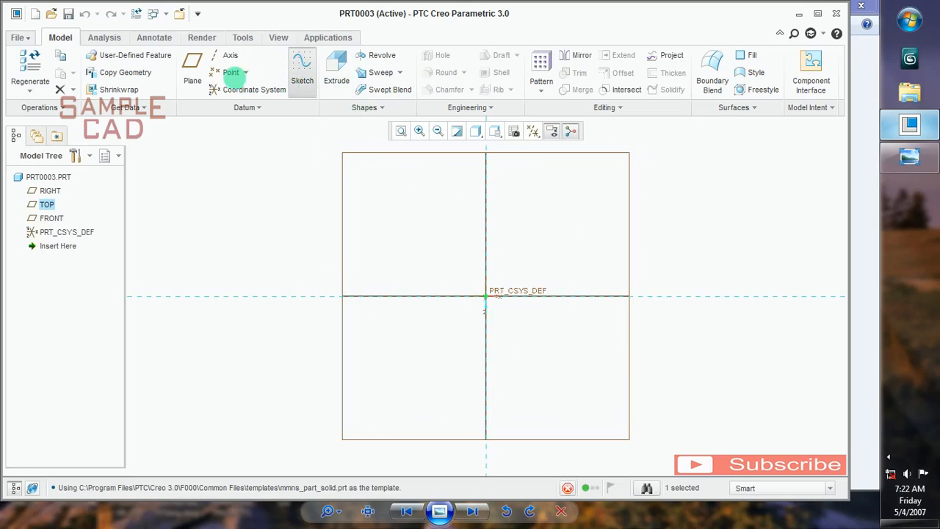
Step: Draw two concentric circles centred on the origin, about 416 mm and 288 mm in diameter, and stay in the sketch
left_click(243, 89)
left_click(485, 296)
left_click(482, 179)
left_click(490, 297)
left_click(489, 215)
key("Escape")
key("Escape")
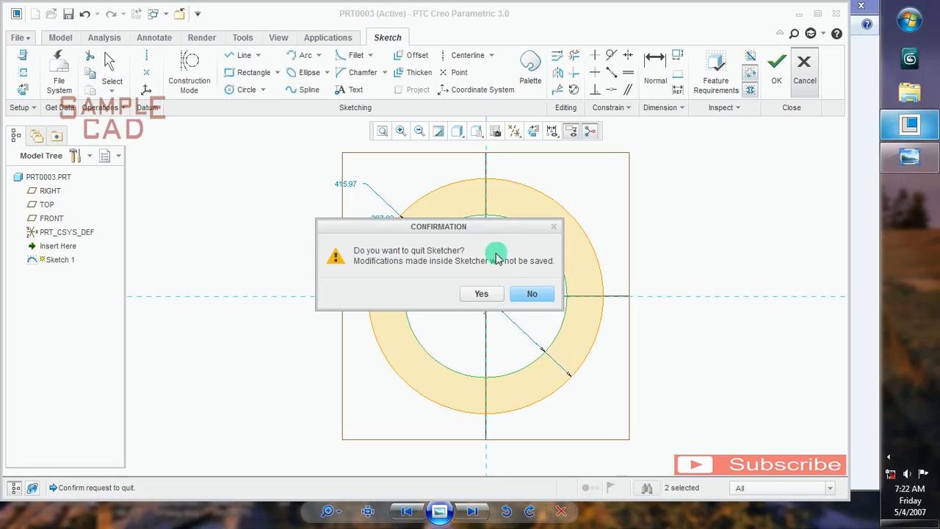
left_click(530, 292)
Step: Set the outer circle's diameter to 280 mm and the inner one's to 194 mm, check the drawing's height, and finish the sketch
double_click(347, 183)
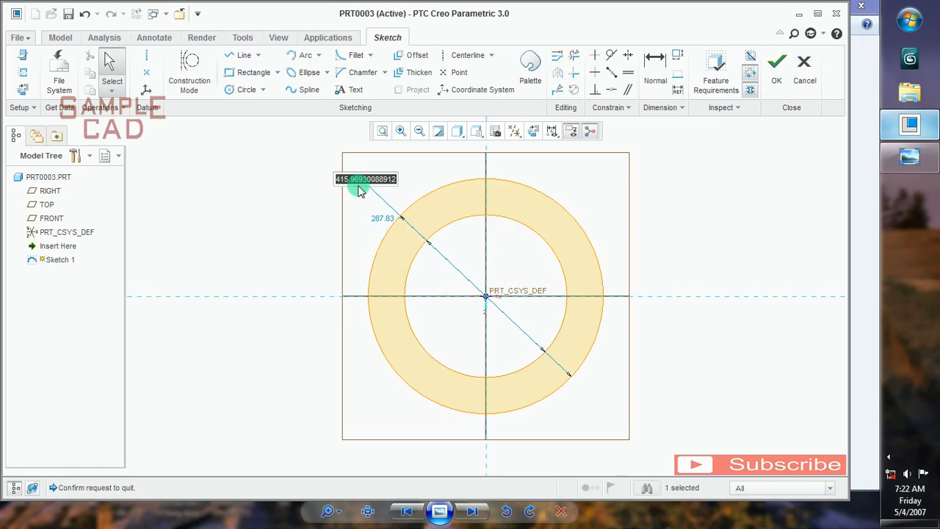
type("280")
key("Return")
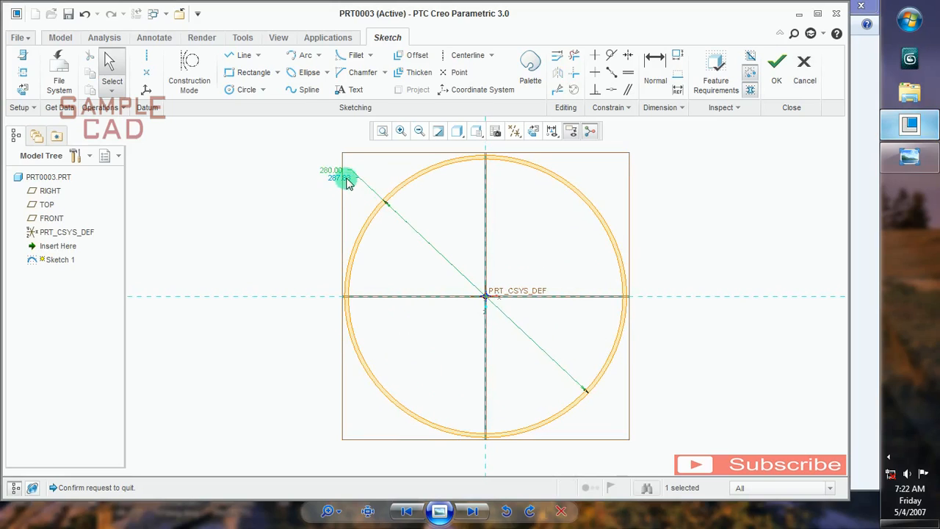
double_click(348, 181)
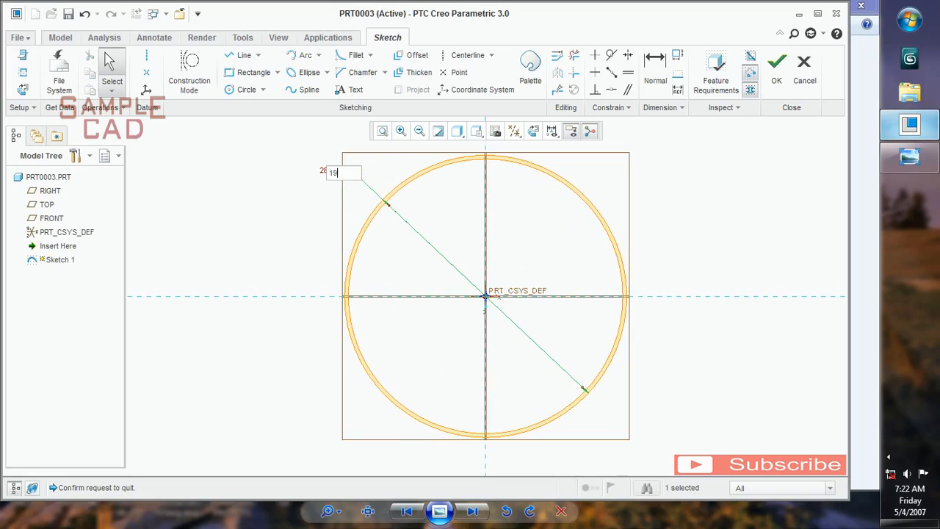
key("Return")
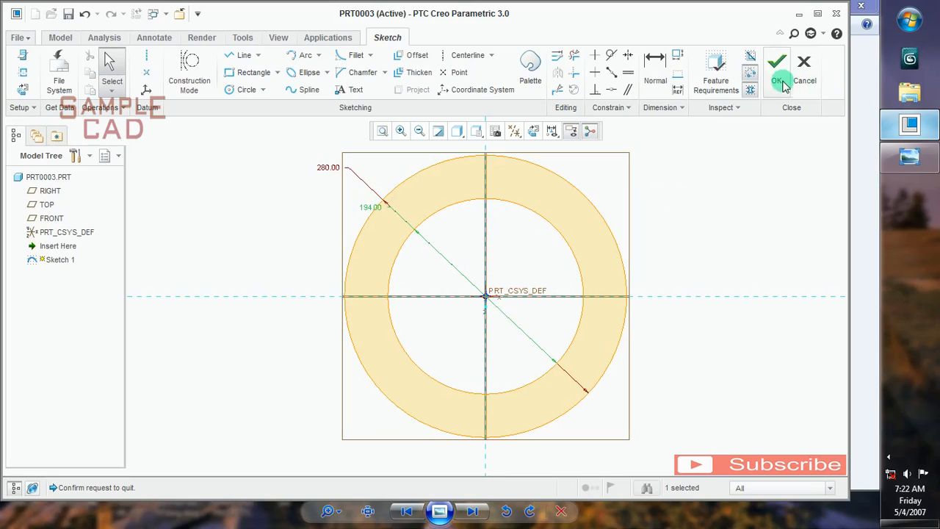
left_click(924, 160)
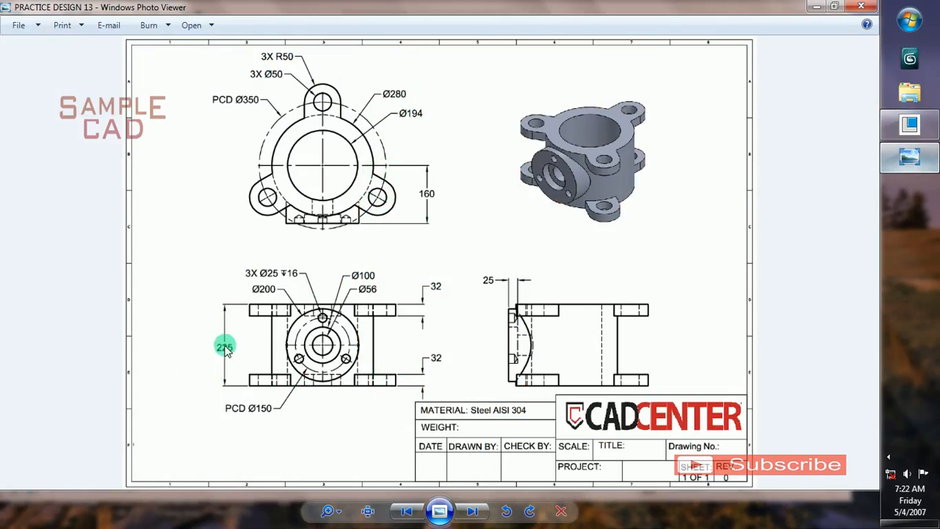
left_click(907, 126)
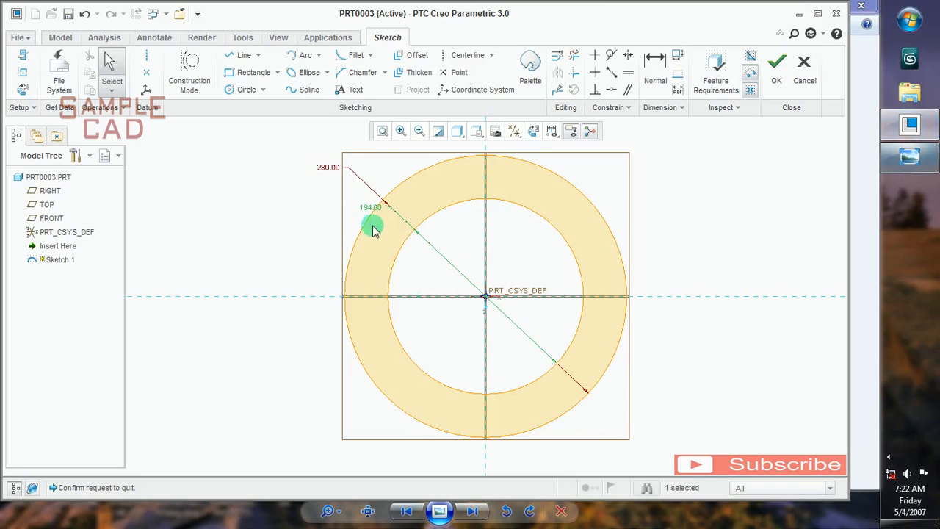
left_click(777, 64)
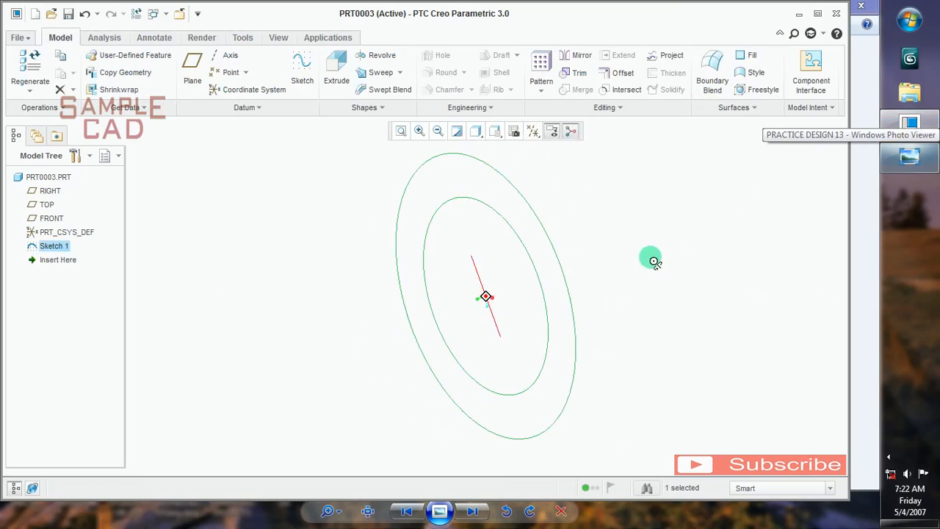
Step: Extrude the ring sketch symmetrically about its plane to a total depth of 225 mm
left_click(336, 74)
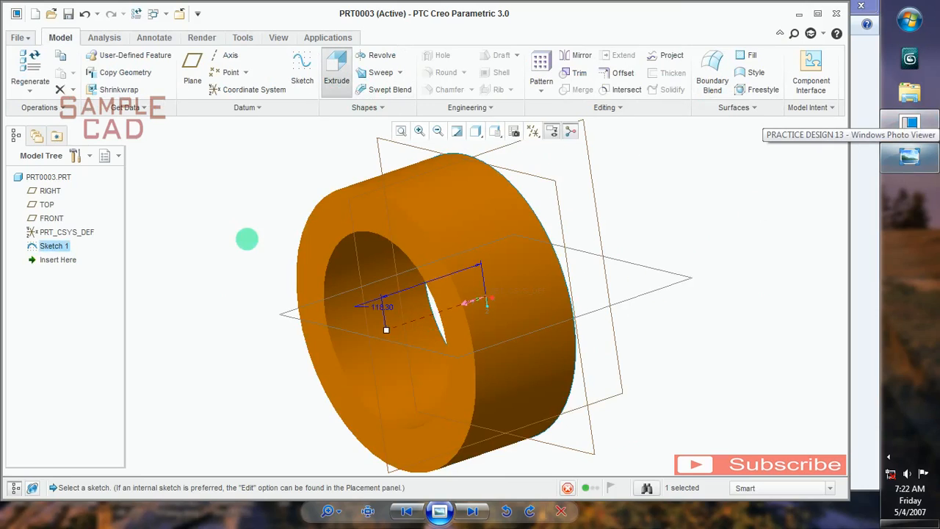
scroll(235, 235, "up", 1)
left_click(81, 77)
left_click(67, 111)
left_click_drag(121, 75, 55, 74)
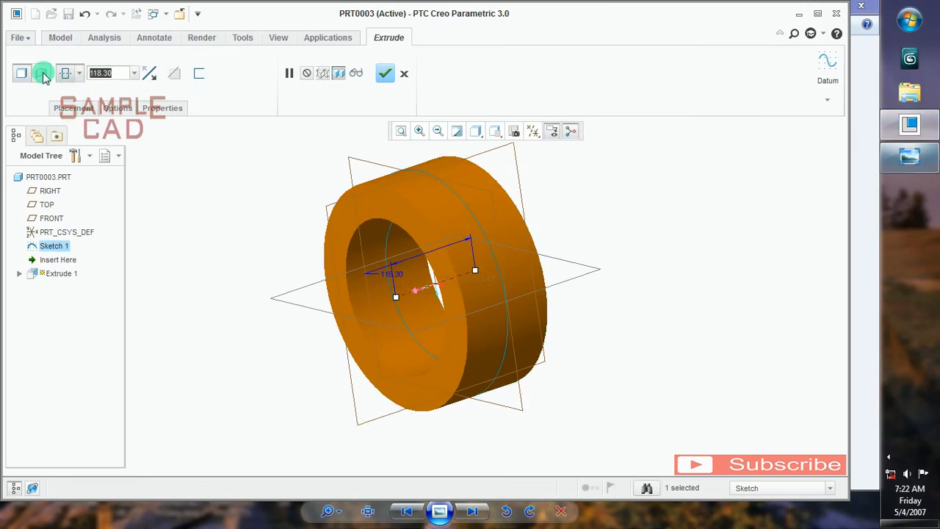
type("225")
key("Return")
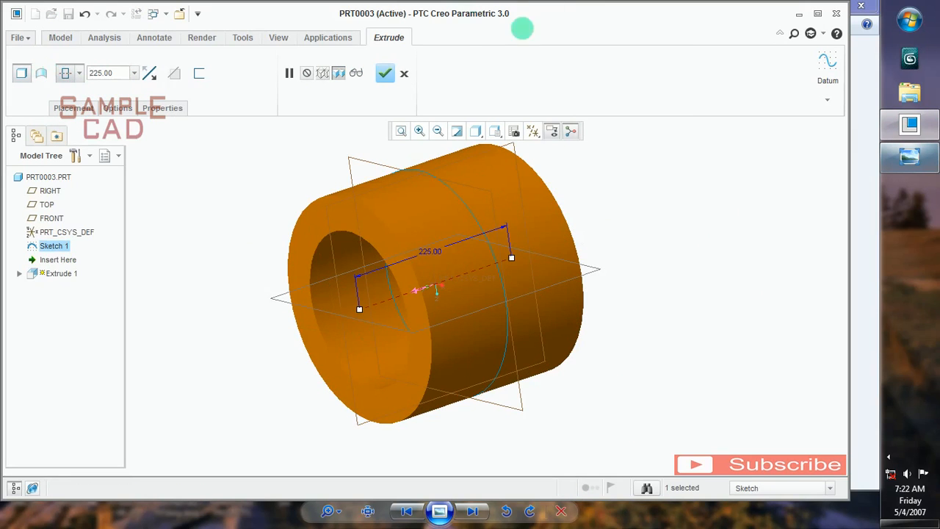
left_click(385, 72)
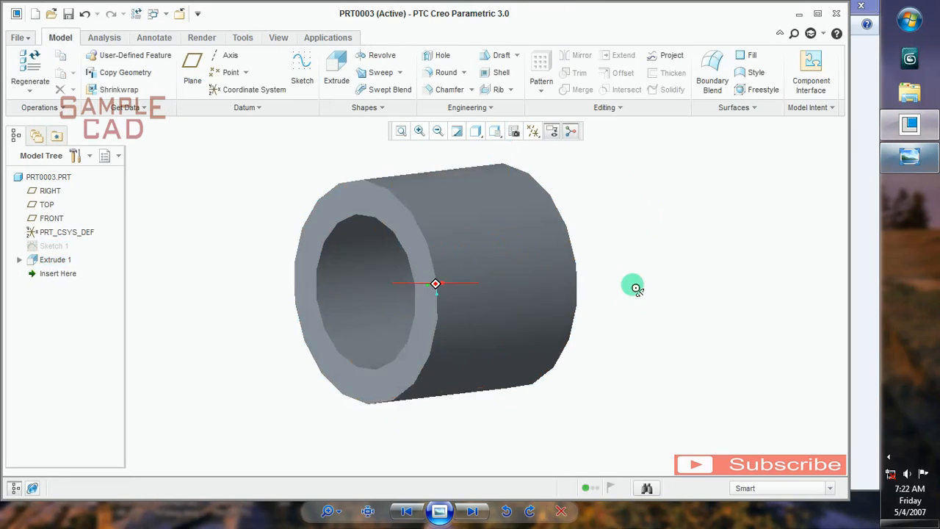
Step: Check the lug dimensions on the practice drawing, and start a sketch on the cylinder's flat end face
left_click(910, 160)
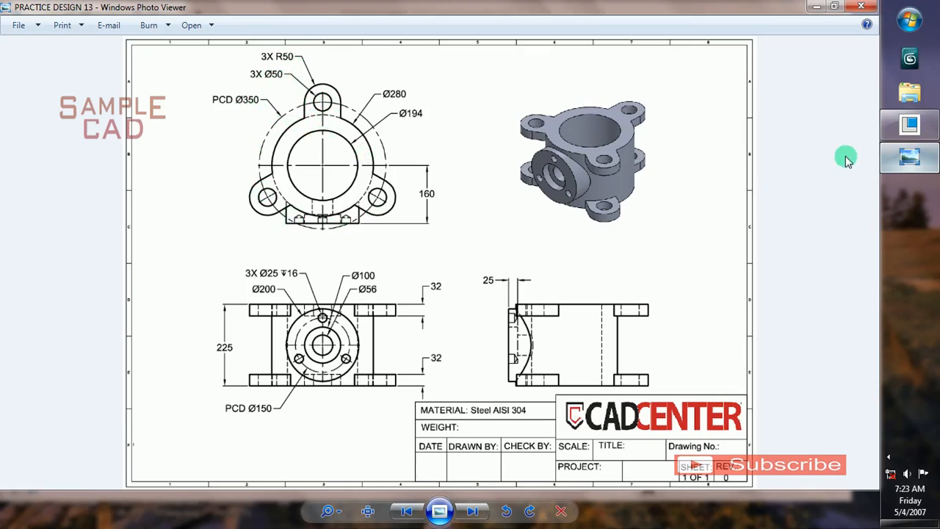
left_click(908, 125)
left_click(413, 228)
left_click(302, 86)
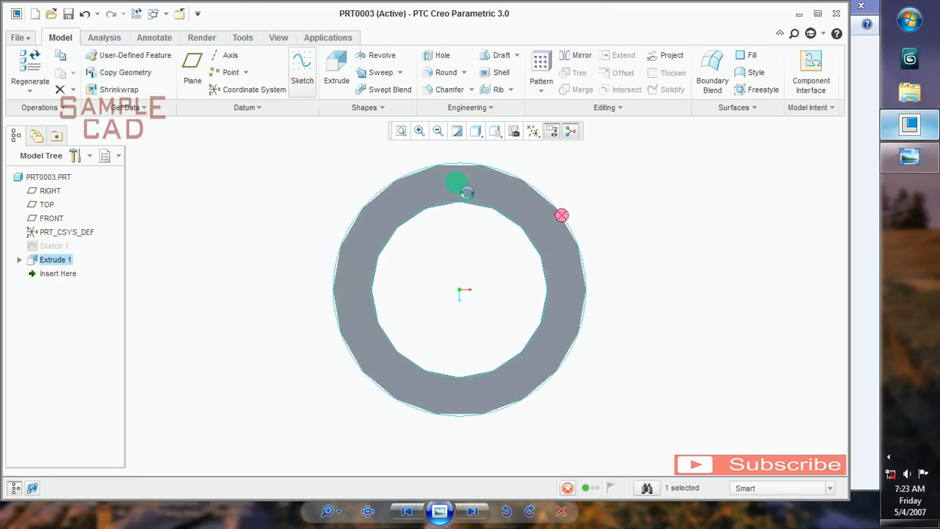
Step: Draw a construction circle centred on the origin and set its radius to half of 350, i.e. 175 mm
left_click(200, 76)
left_click(253, 91)
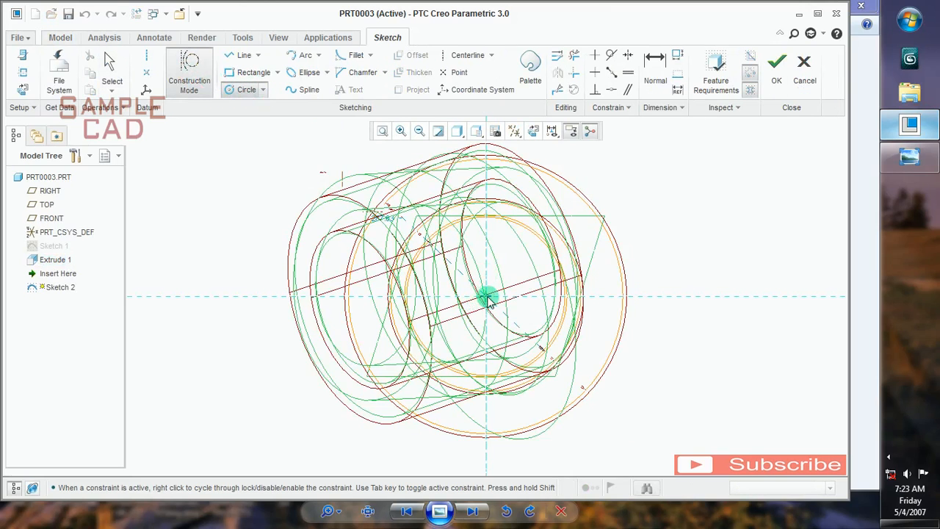
left_click(488, 297)
scroll(491, 273, "up", 2)
left_click(500, 182)
middle_click(389, 184)
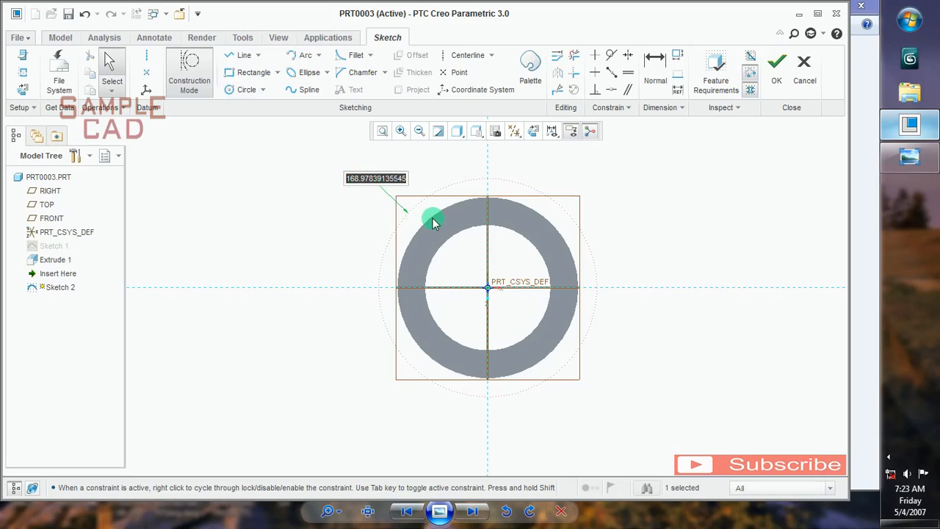
type("350/")
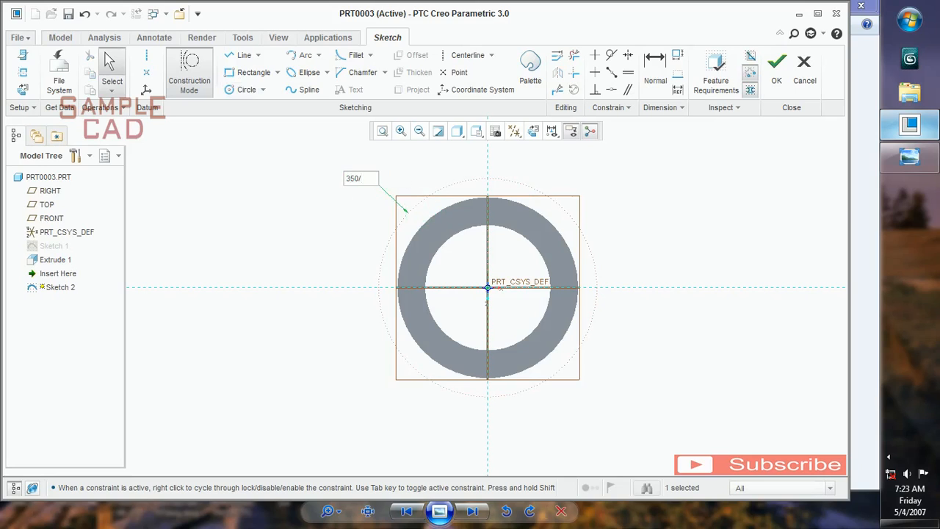
left_click(638, 223)
Step: Turn off construction mode and draw a circle about 35.5 mm in diameter, centred where the construction circle crosses the vertical axis above the ring
scroll(503, 239, "up", 3)
scroll(499, 215, "down", 2)
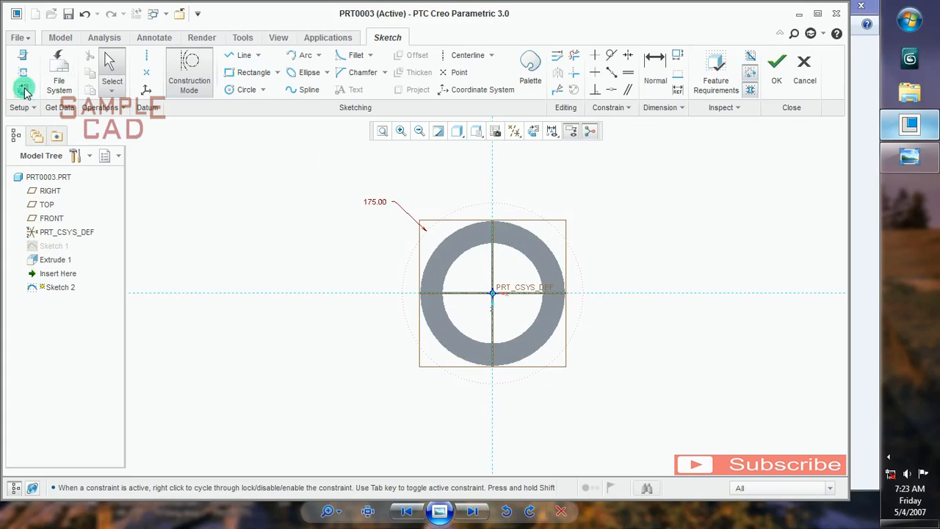
scroll(522, 256, "down", 2)
scroll(472, 402, "up", 2)
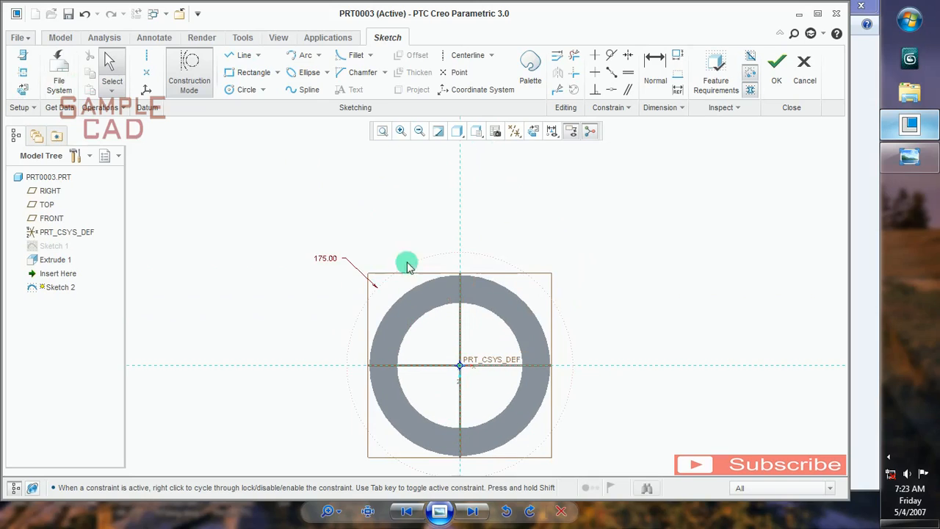
left_click(180, 79)
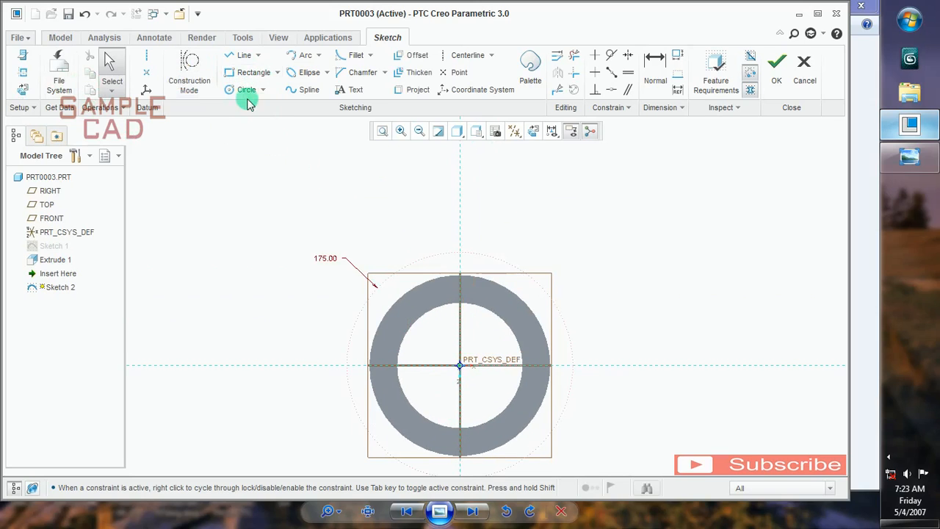
left_click(245, 94)
scroll(460, 364, "down", 1)
scroll(471, 232, "up", 1)
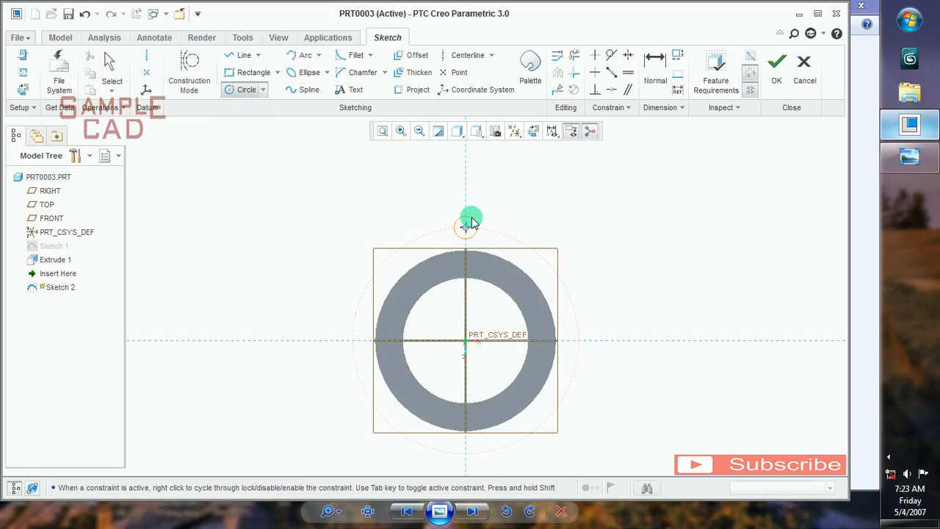
left_click(471, 221)
scroll(468, 217, "down", 2)
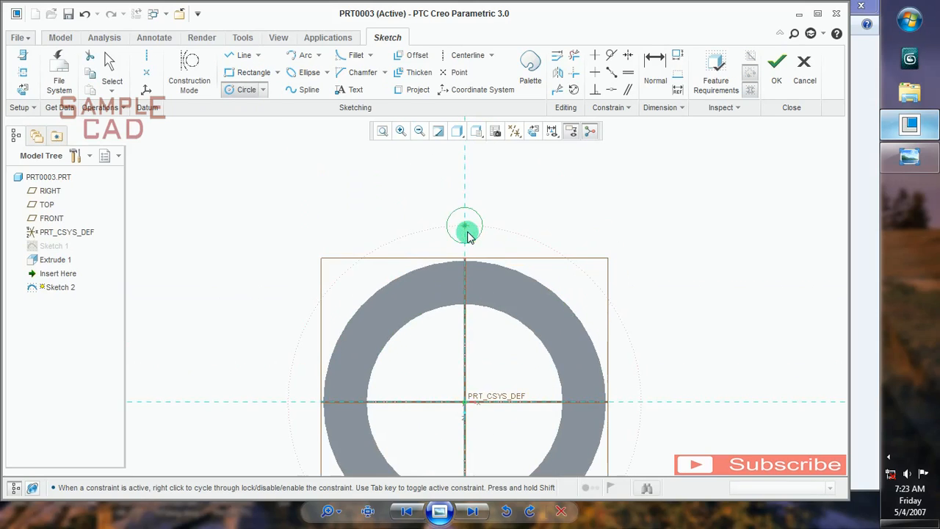
left_click(464, 232)
left_click(463, 206)
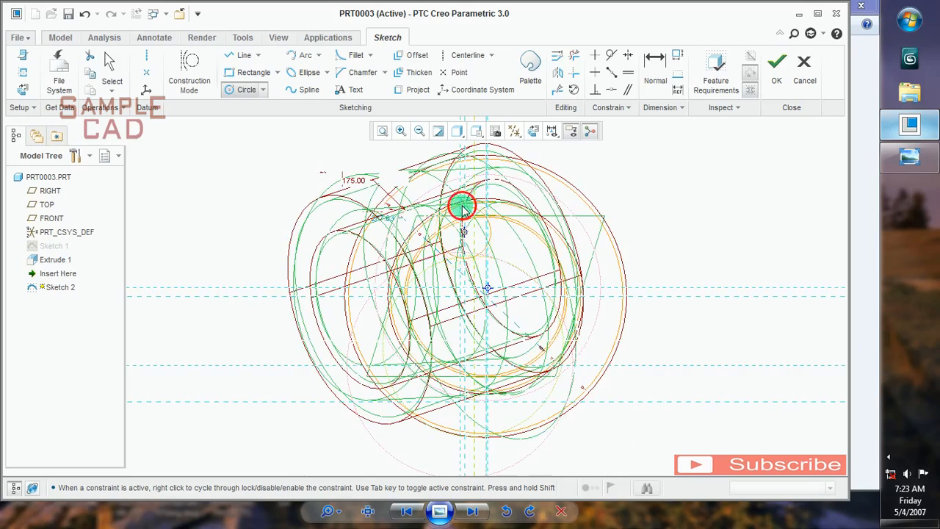
middle_click(523, 224)
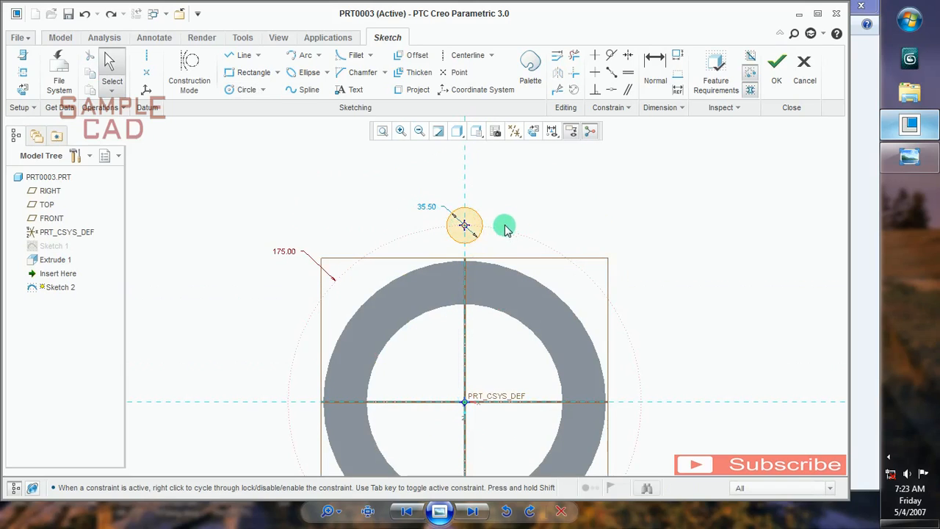
Step: Draw a second circle about 60 mm in diameter, concentric with the small circle above the ring
left_click(246, 88)
middle_click_drag(455, 200, 465, 222)
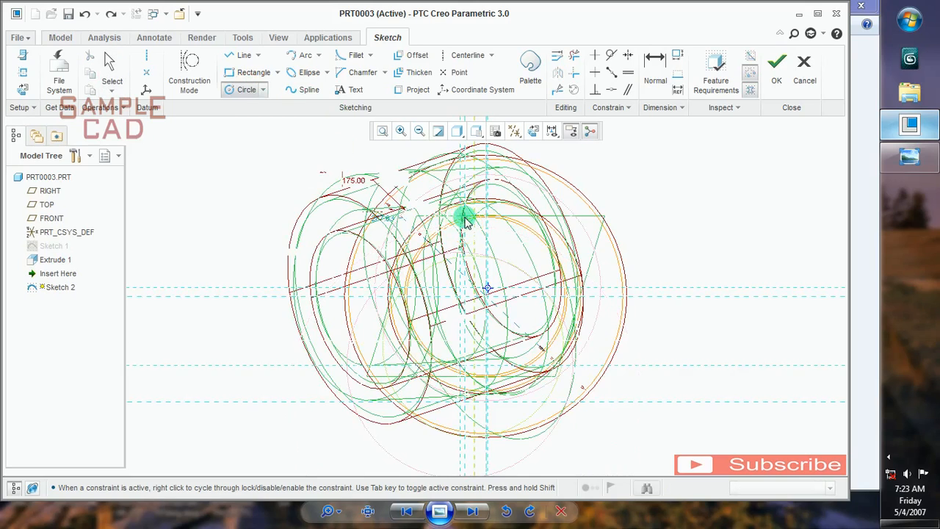
left_click(462, 226)
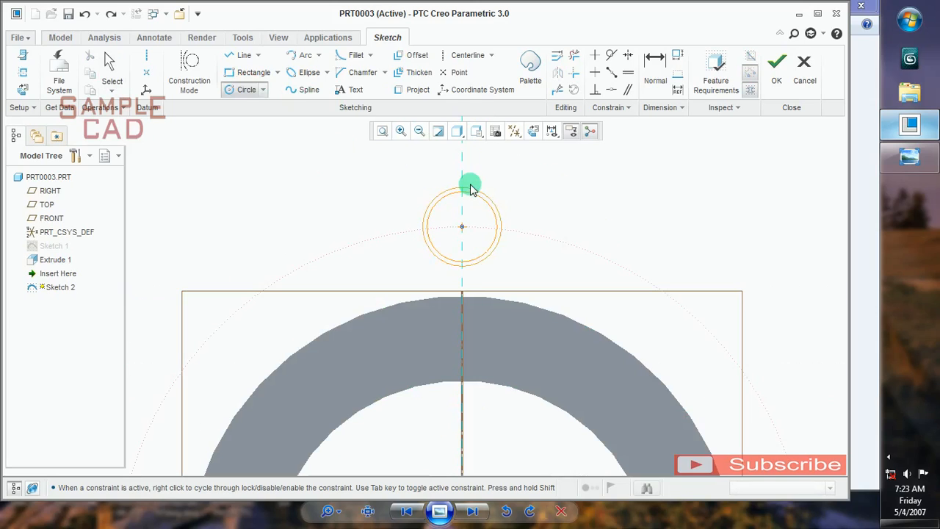
left_click(472, 169)
key("Escape")
key("Escape")
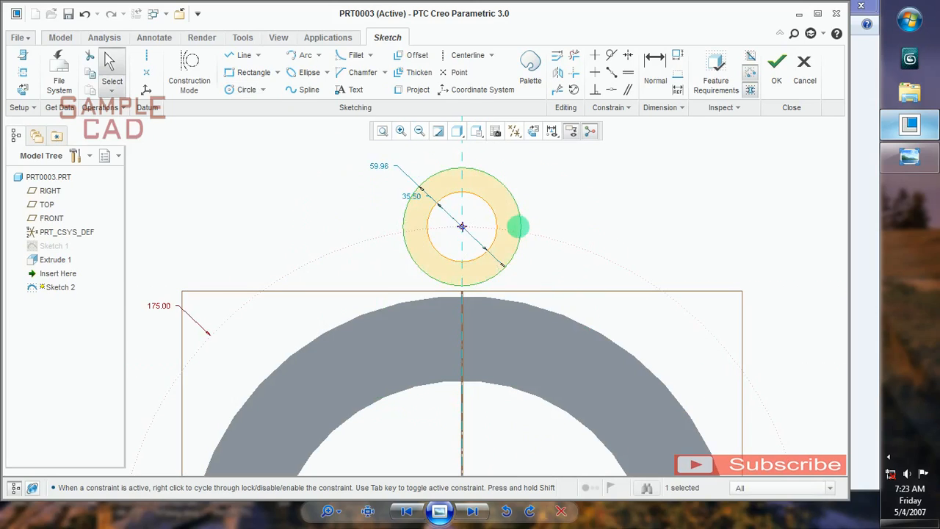
left_click(523, 290)
scroll(486, 279, "up", 2)
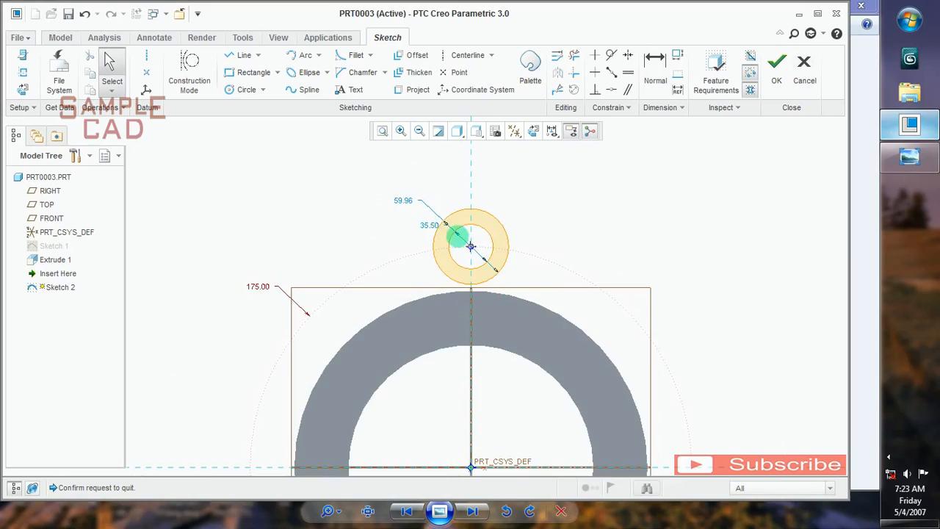
Step: Set the larger lug circle's diameter to 50 mm and the smaller one's to 100 mm
scroll(431, 226, "down", 1)
double_click(406, 199)
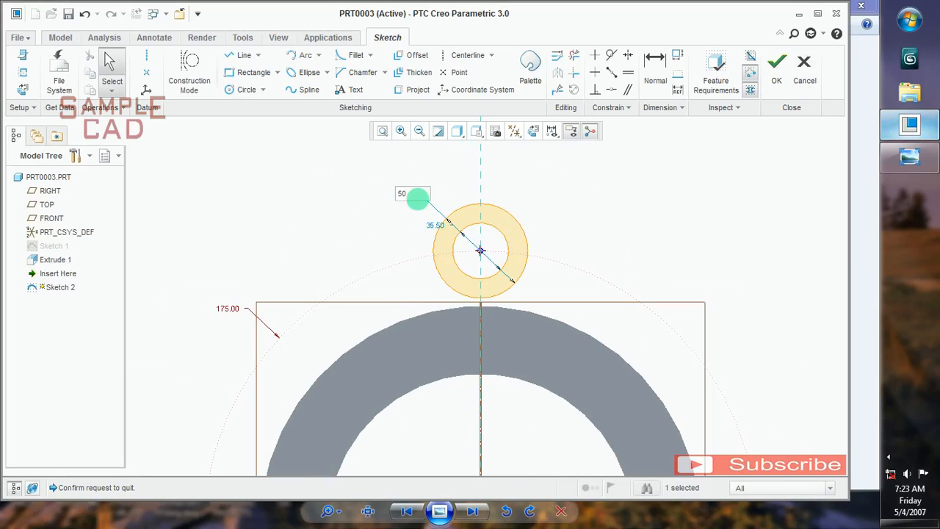
key("Return")
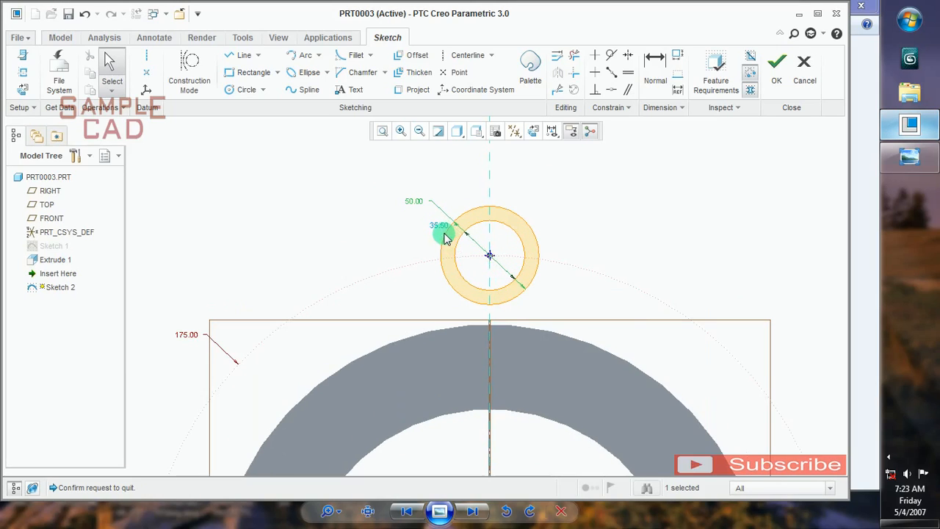
double_click(441, 226)
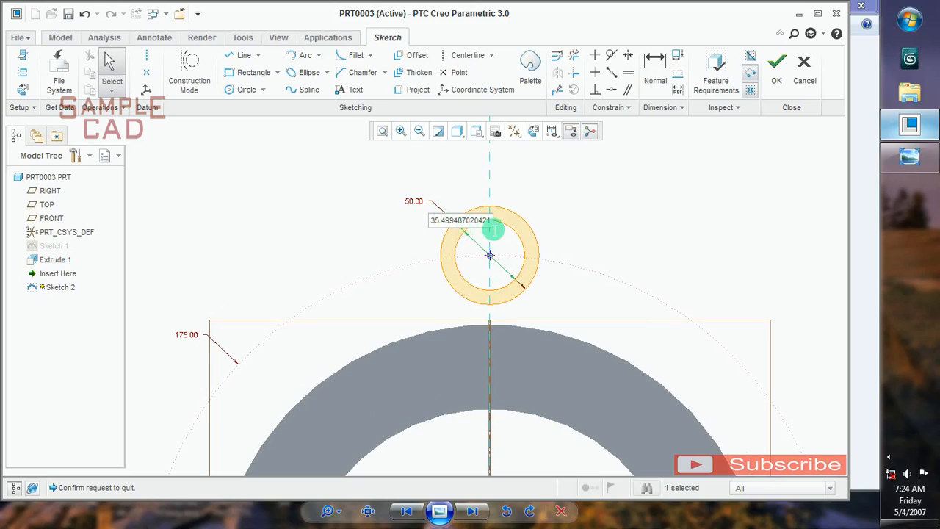
type("1")
left_click(454, 227)
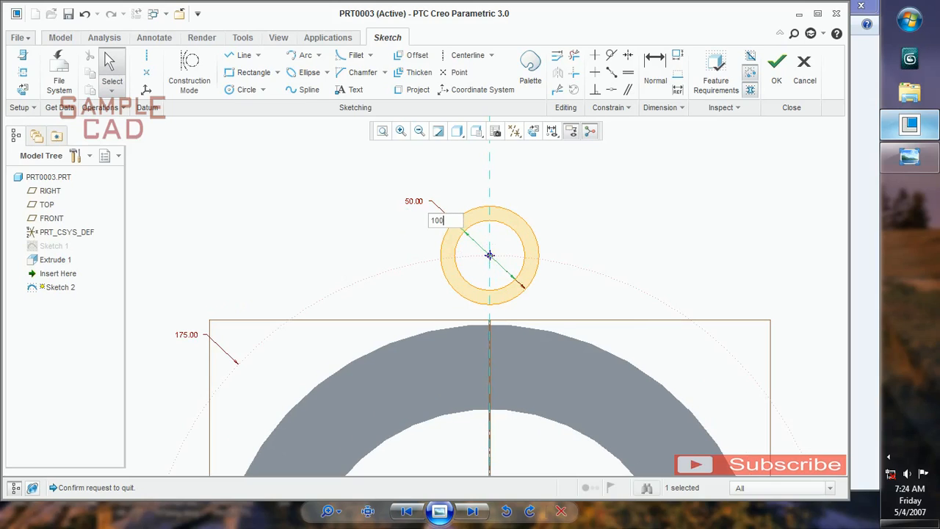
key("Return")
scroll(489, 330, "up", 2)
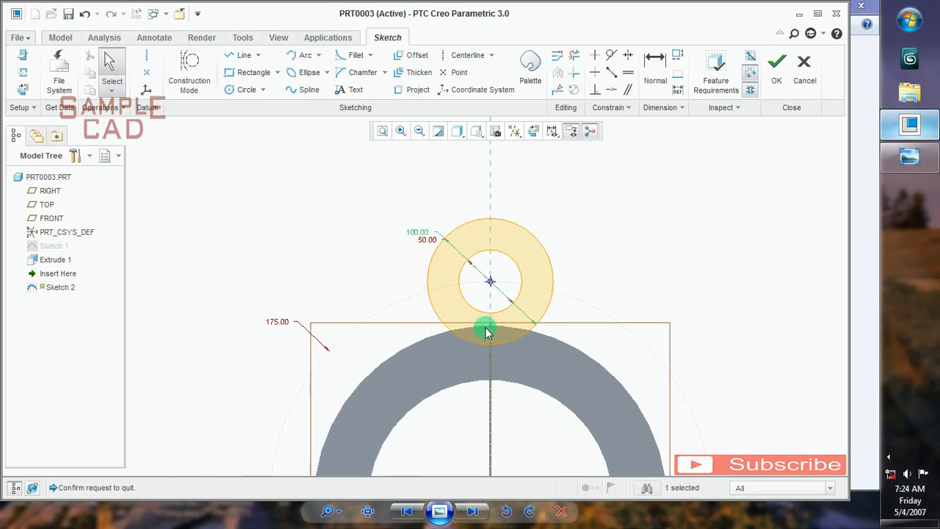
Step: Draw vertical lines down from both sides of the 100 mm circle into the ring, about 48 mm long on the left and 54 mm on the right
left_click(239, 57)
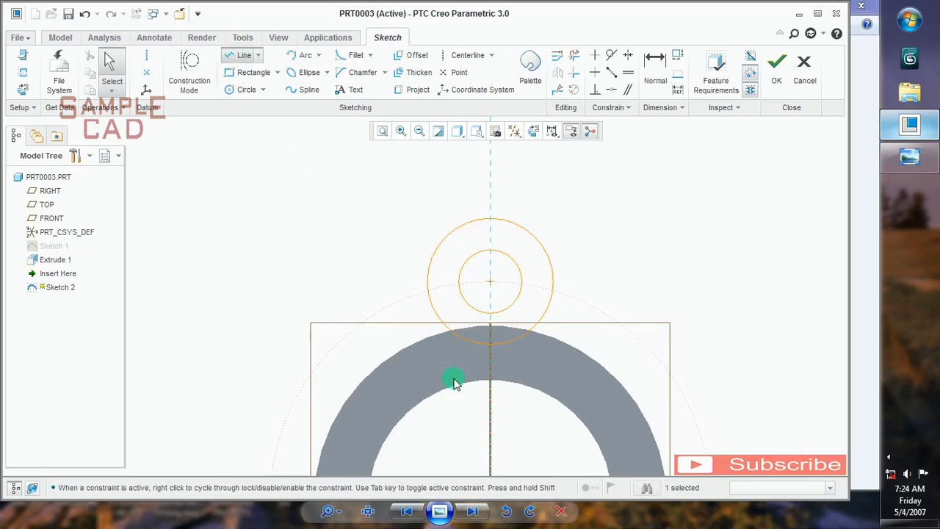
scroll(431, 302, "down", 1)
left_click(425, 285)
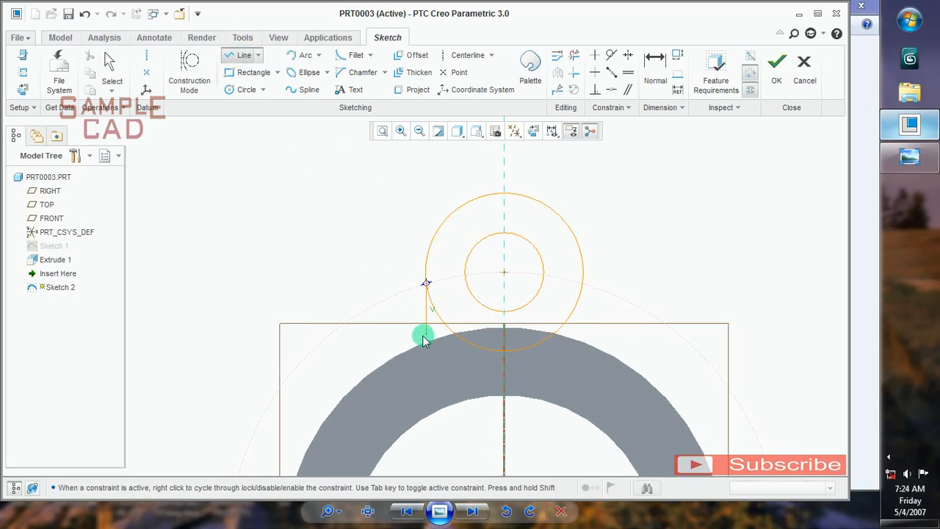
left_click(423, 360)
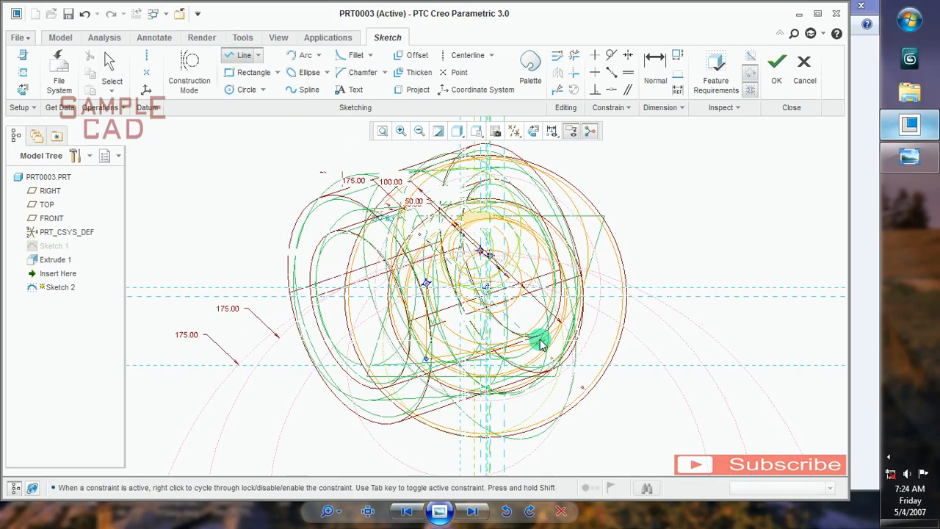
middle_click(584, 279)
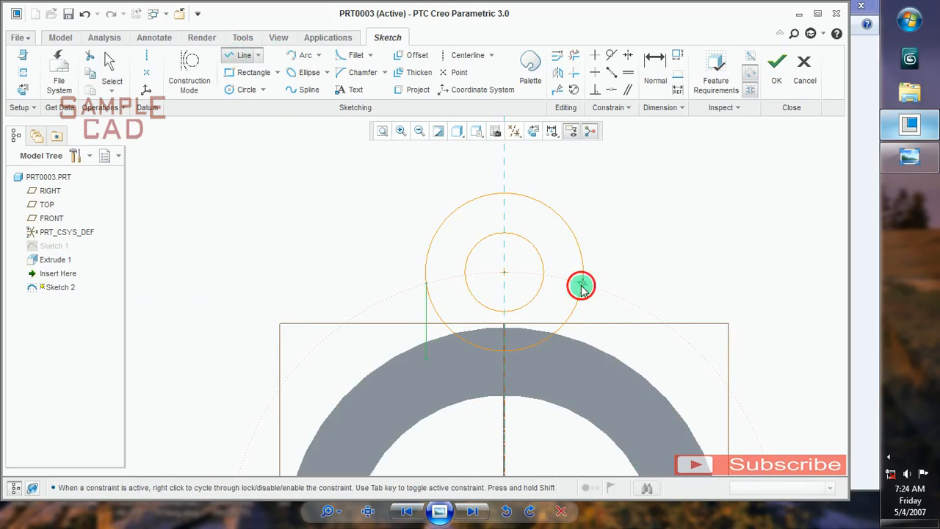
middle_click_drag(581, 287, 573, 373)
left_click(584, 369)
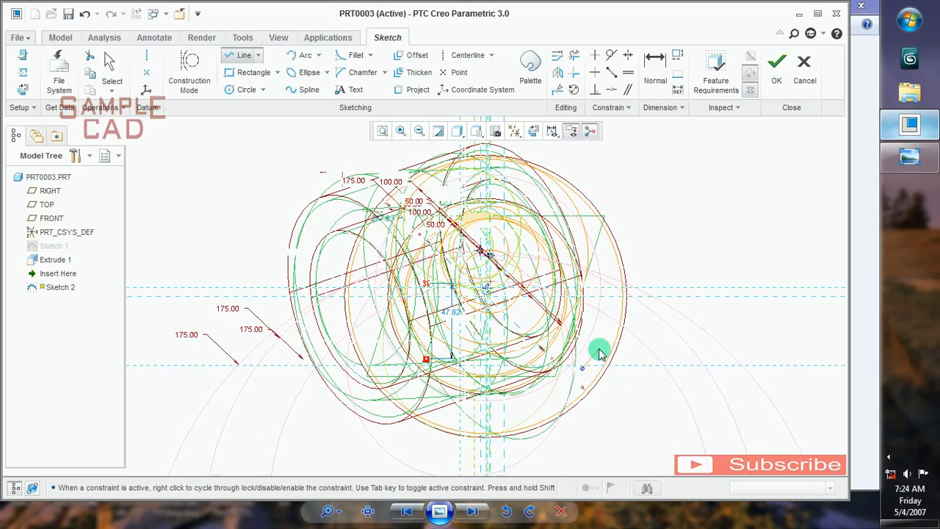
middle_click(599, 352)
scroll(601, 353, "down", 1)
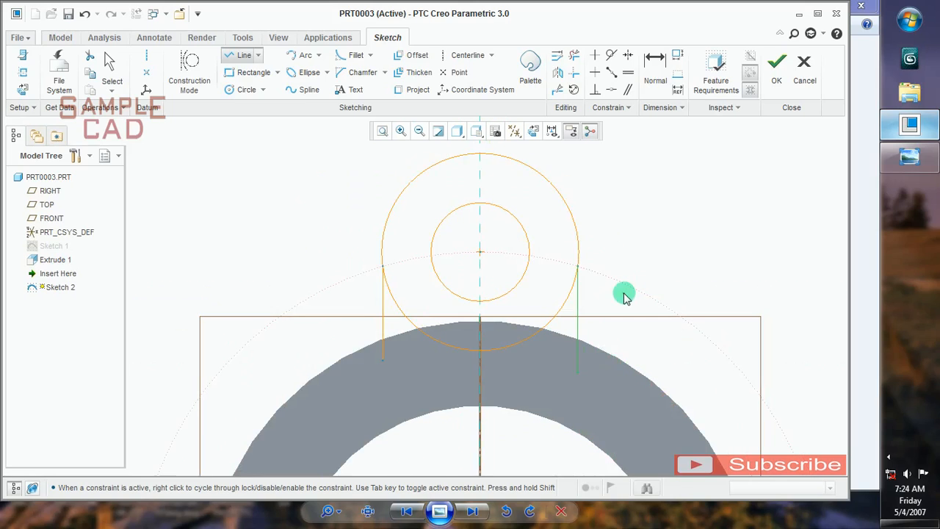
scroll(630, 301, "down", 1)
middle_click(639, 312)
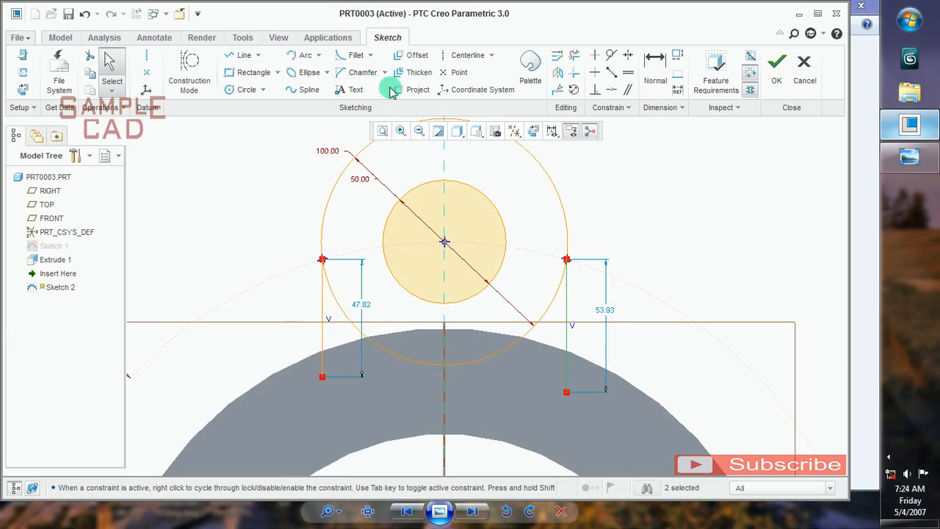
Step: Project the ring's upper outer edge into the sketch as a single edge
left_click(418, 90)
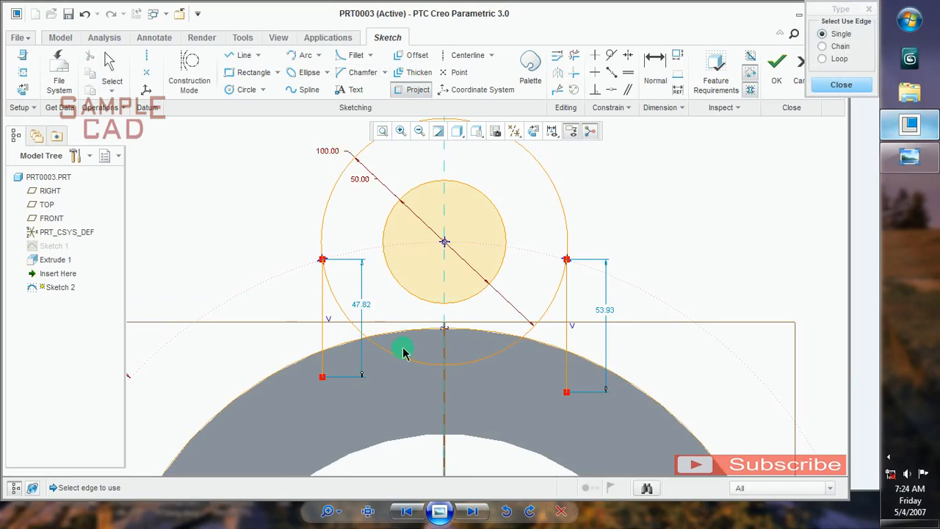
scroll(402, 346, "up", 3)
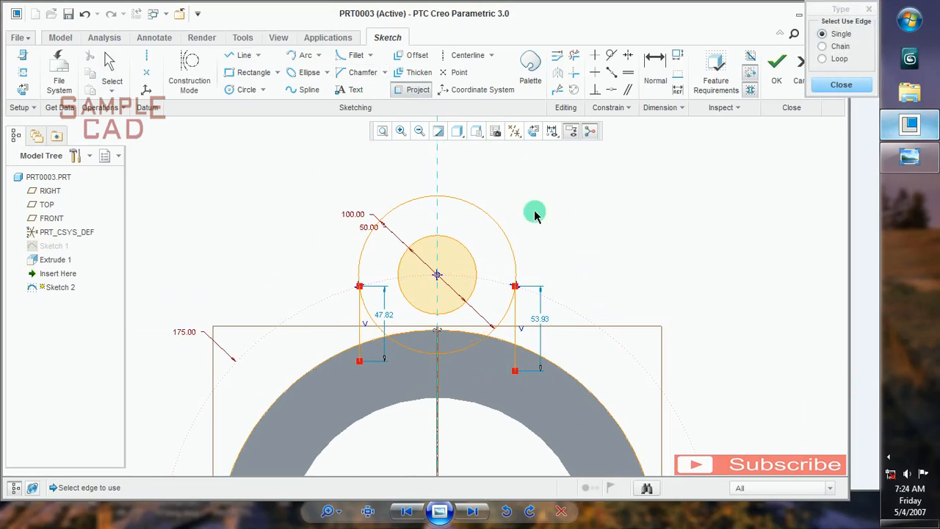
left_click(840, 84)
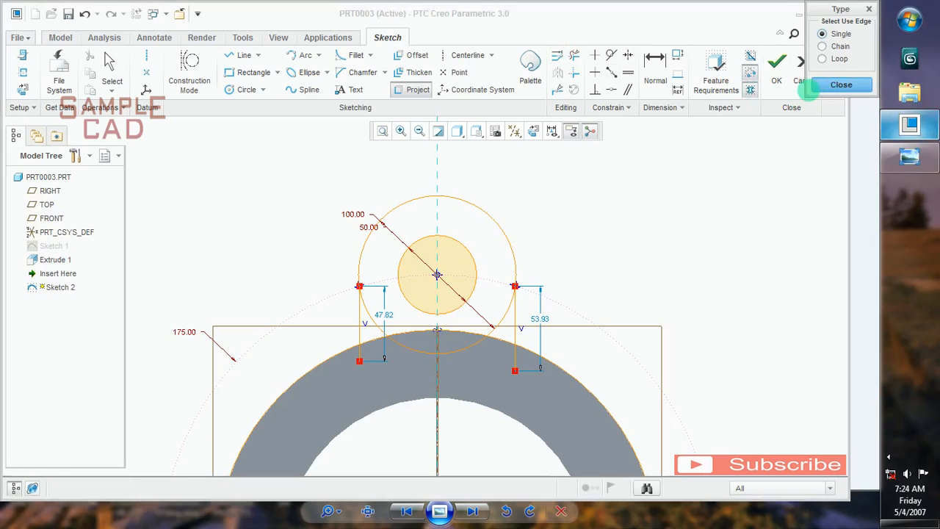
Step: Trim the left line's overhang inside the ring and the projected edge to the left of that line
left_click(575, 57)
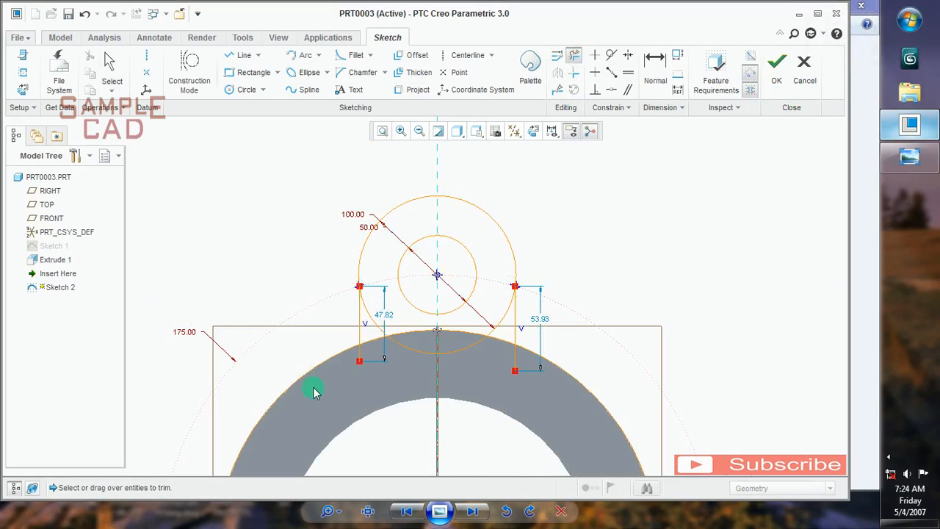
scroll(367, 360, "down", 3)
scroll(390, 329, "down", 1)
left_click(351, 318)
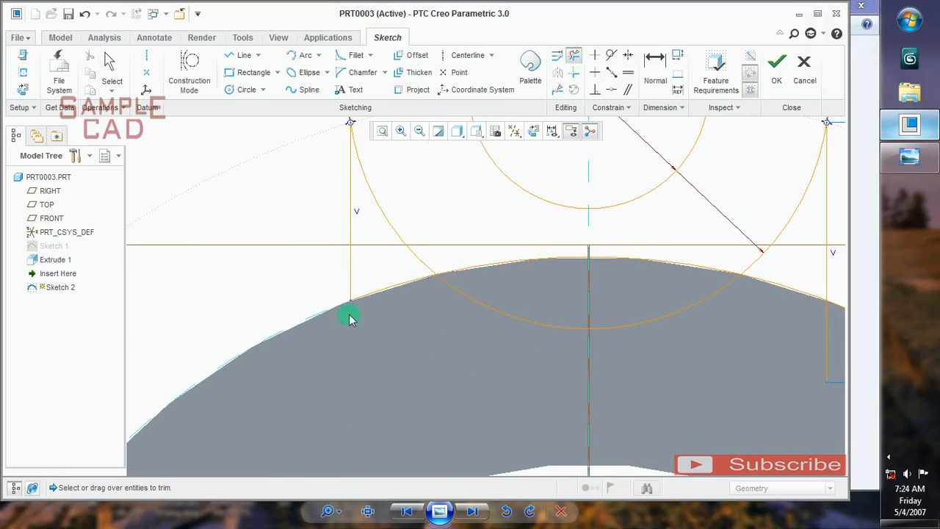
scroll(401, 372, "up", 5)
scroll(401, 372, "down", 3)
scroll(435, 309, "down", 1)
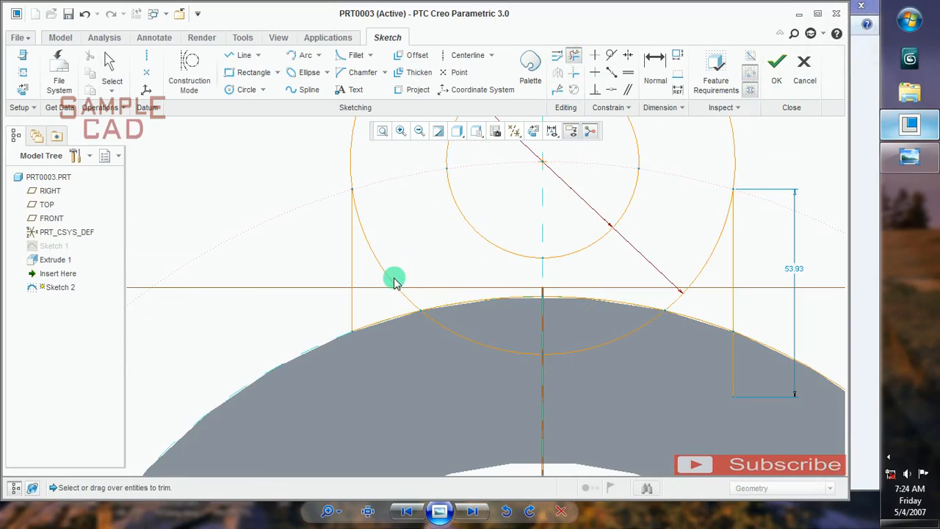
Step: Trim the 100 mm circle's lower left arc beside the left line and its arc segments inside the ring
left_click(390, 274)
scroll(390, 271, "up", 3)
scroll(457, 314, "down", 3)
left_click(446, 293)
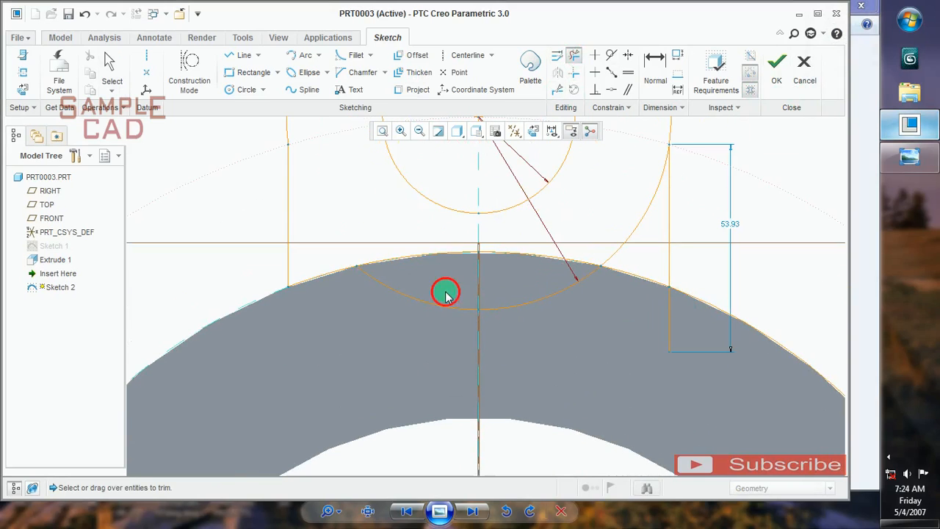
scroll(534, 328, "up", 5)
scroll(538, 316, "down", 3)
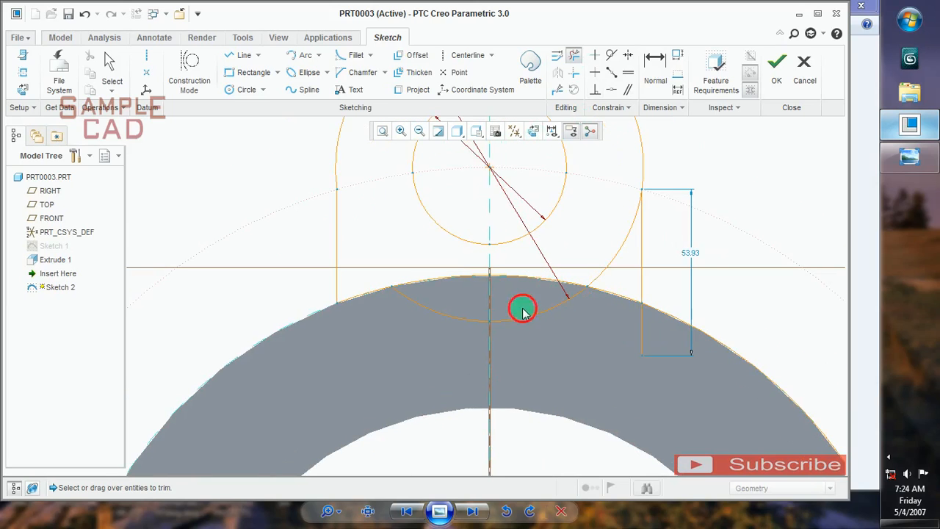
left_click(538, 318)
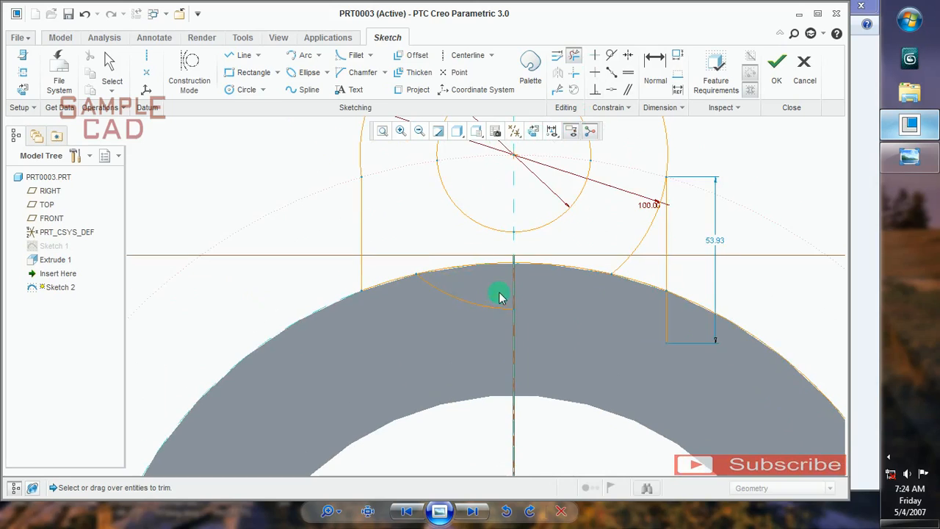
scroll(467, 373, "up", 2)
scroll(536, 303, "down", 1)
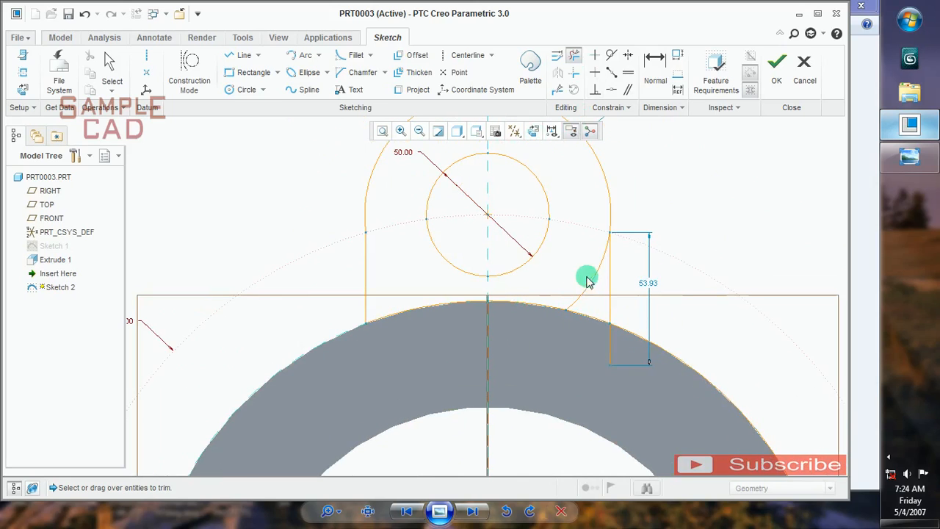
Step: Trim the 100 mm circle's remaining lower right arc and the right line's overhang inside the ring
scroll(588, 297, "up", 1)
scroll(602, 307, "down", 1)
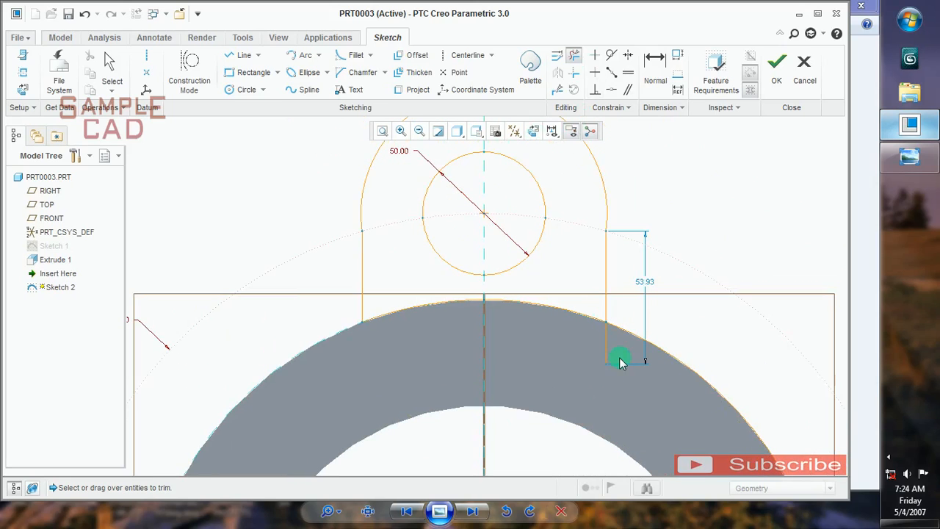
scroll(569, 375, "up", 2)
scroll(592, 276, "down", 2)
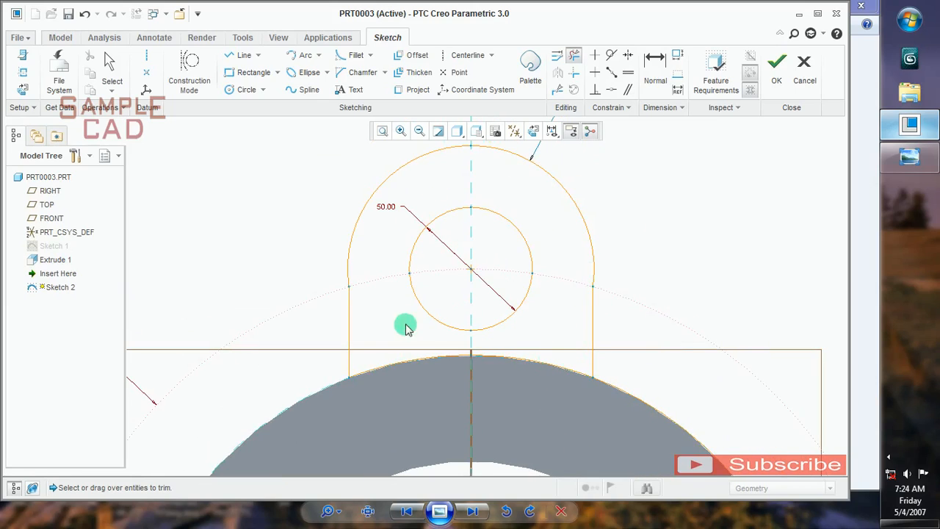
Step: Undo the recent trims of the lug profile until both vertical lines and the full 100 mm circle are back
key("ctrl+z")
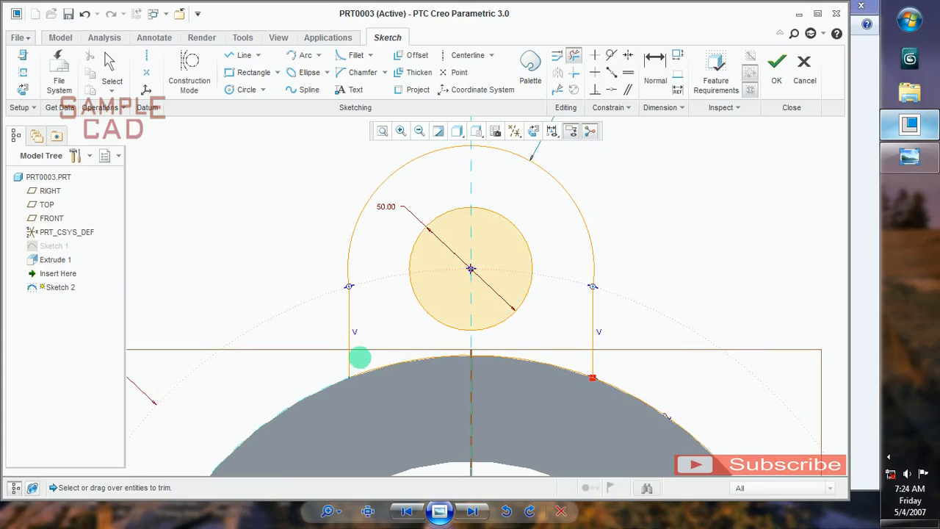
key("ctrl+z")
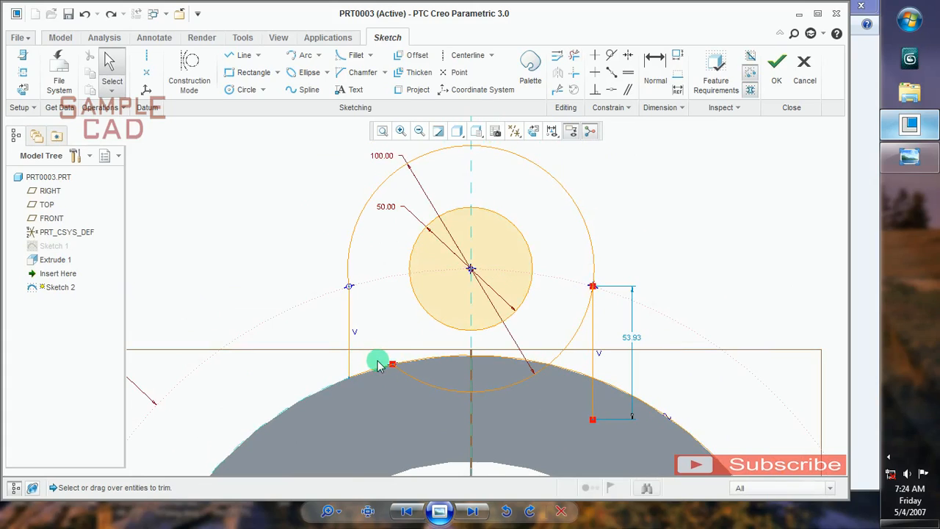
key("ctrl+z")
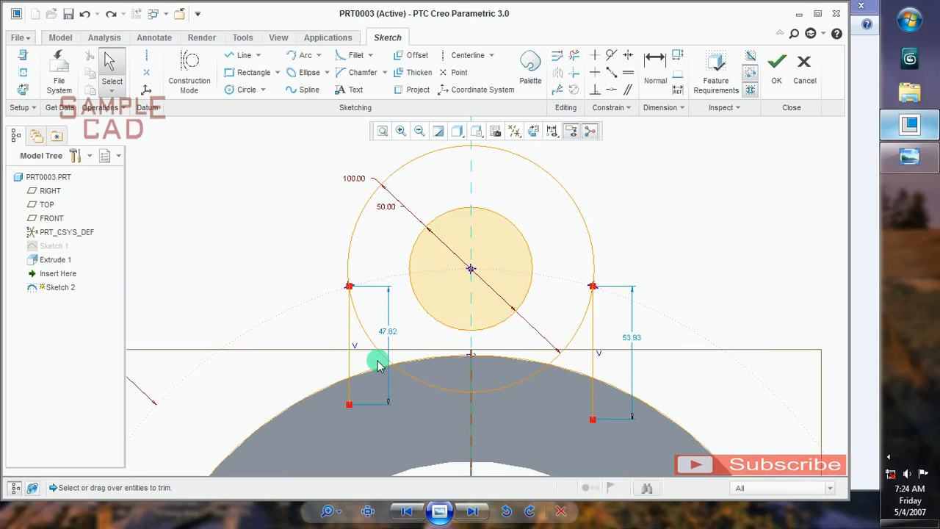
scroll(465, 365, "up", 1)
scroll(419, 388, "down", 1)
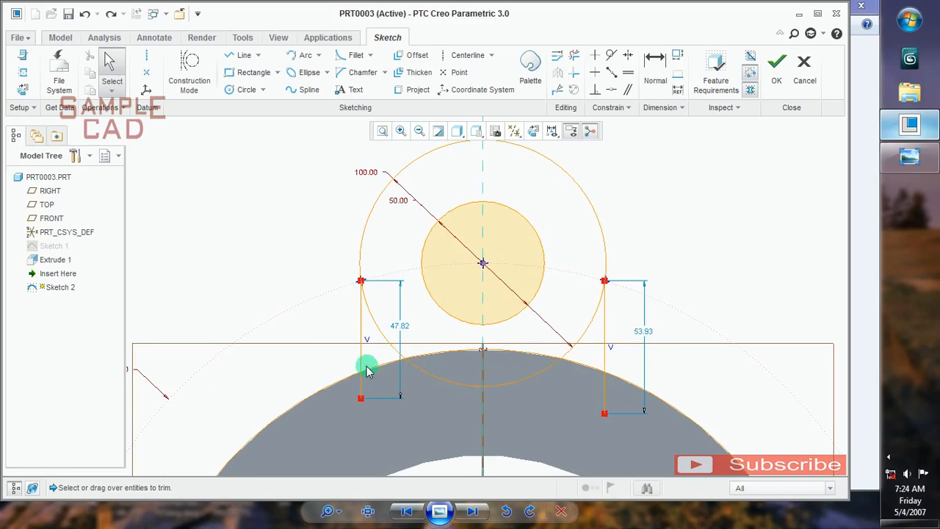
Step: Delete the two vertical lines at the sides of the 100 mm circle
left_click_drag(359, 369, 444, 378)
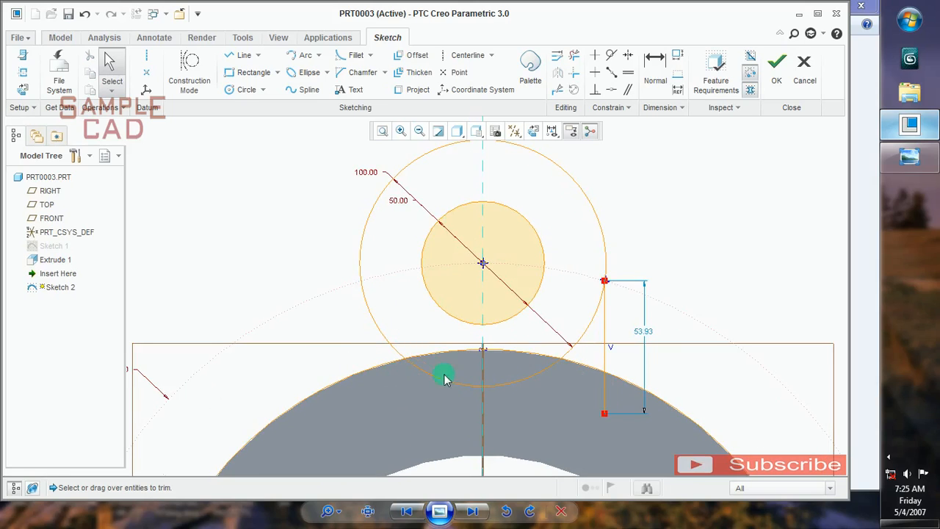
left_click(606, 352)
scroll(613, 355, "up", 1)
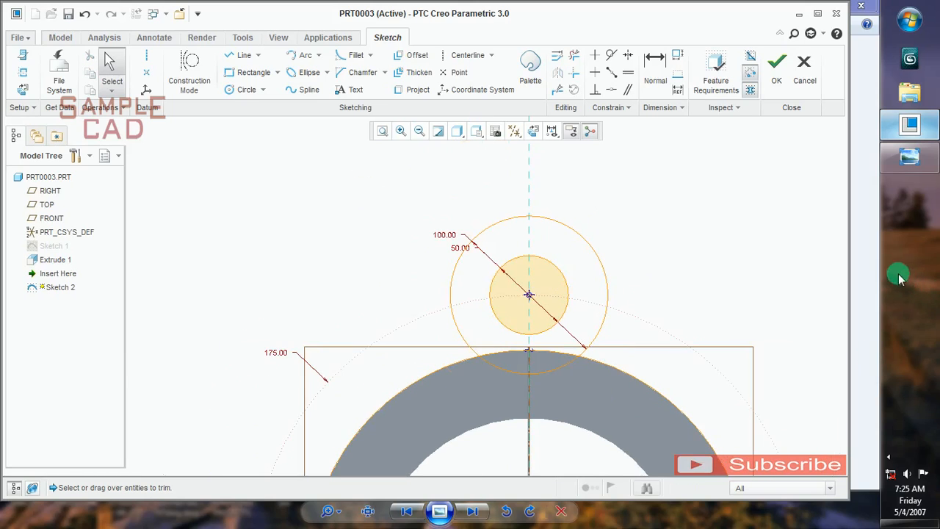
Step: Check the lug shape in the drawing and draw vertical lines tangent to the 100 mm circle's sides into the ring, about 74 and 65 mm long
left_click(908, 157)
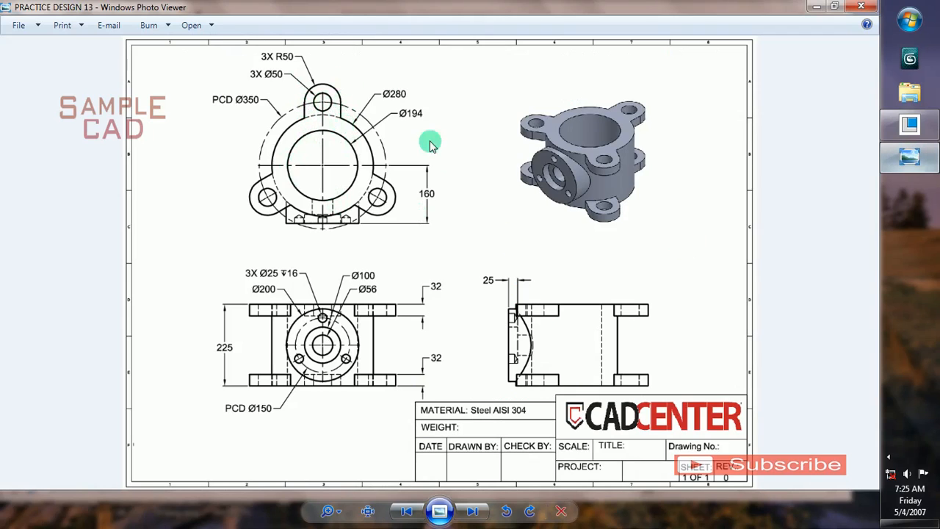
left_click(909, 127)
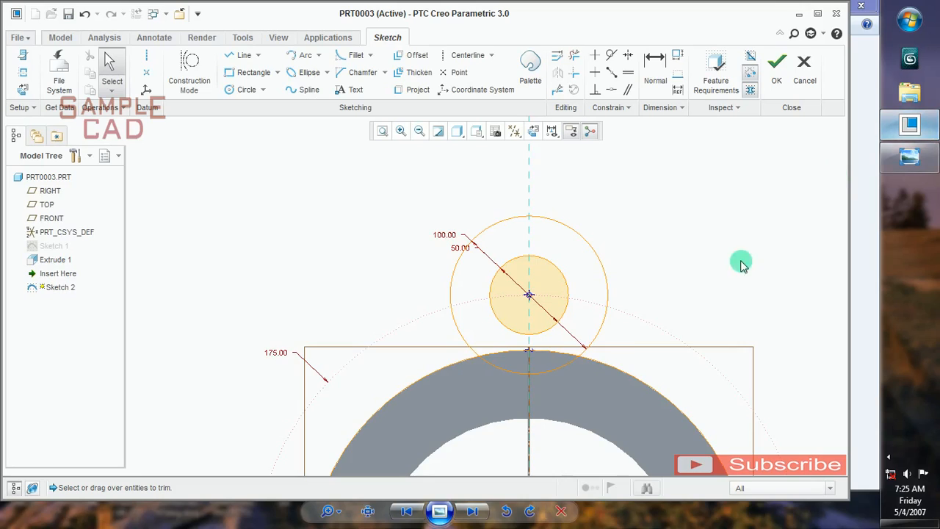
left_click(244, 57)
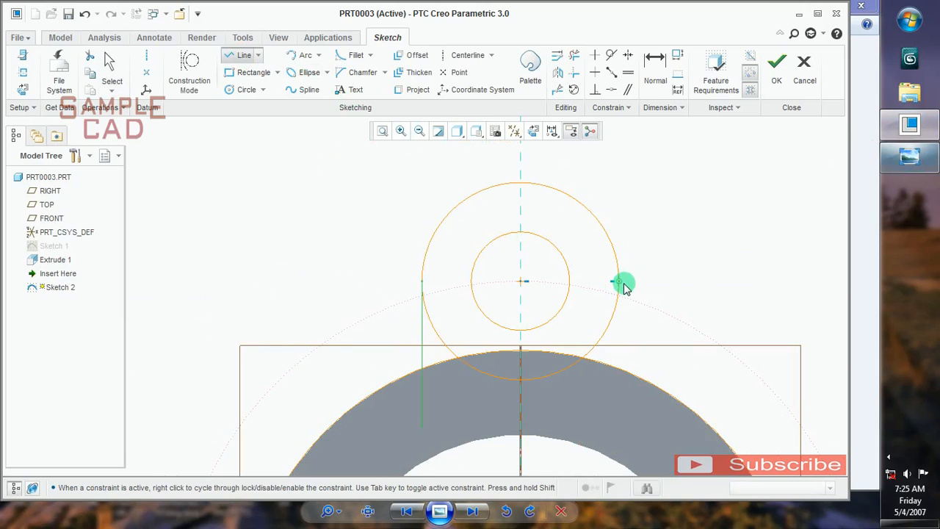
left_click(622, 283)
left_click(608, 410)
middle_click(611, 405)
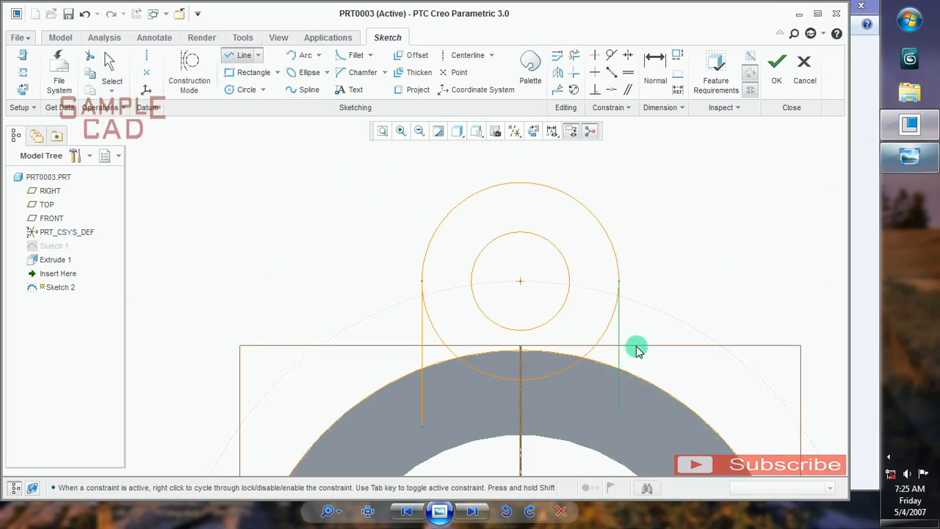
Step: Trim the left tangent line's overhang inside the ring and the projected ring edge outside that line
left_click(574, 55)
scroll(506, 385, "down", 3)
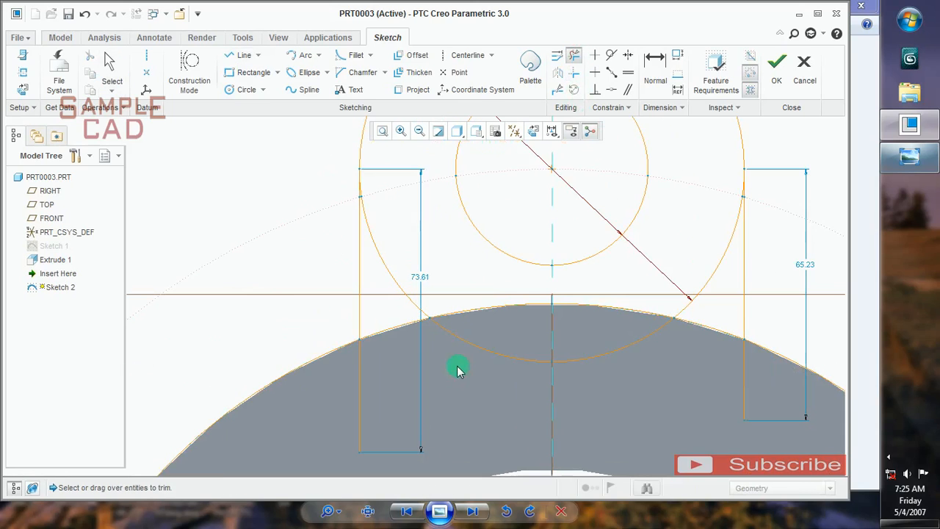
left_click_drag(389, 400, 390, 402)
scroll(389, 401, "up", 2)
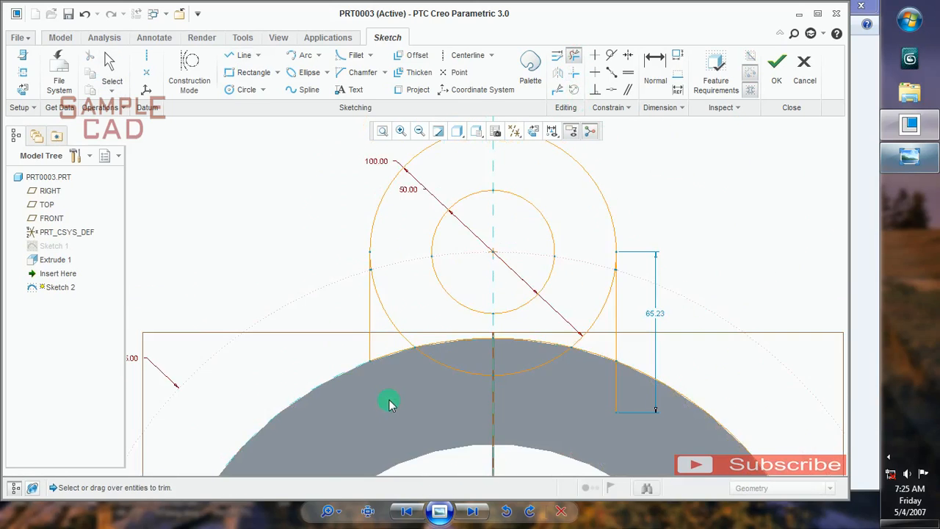
Step: Trim the 100 mm circle's arc inside the ring and the right tangent line's overhang
scroll(389, 401, "down", 3)
left_click(641, 353)
scroll(656, 383, "up", 3)
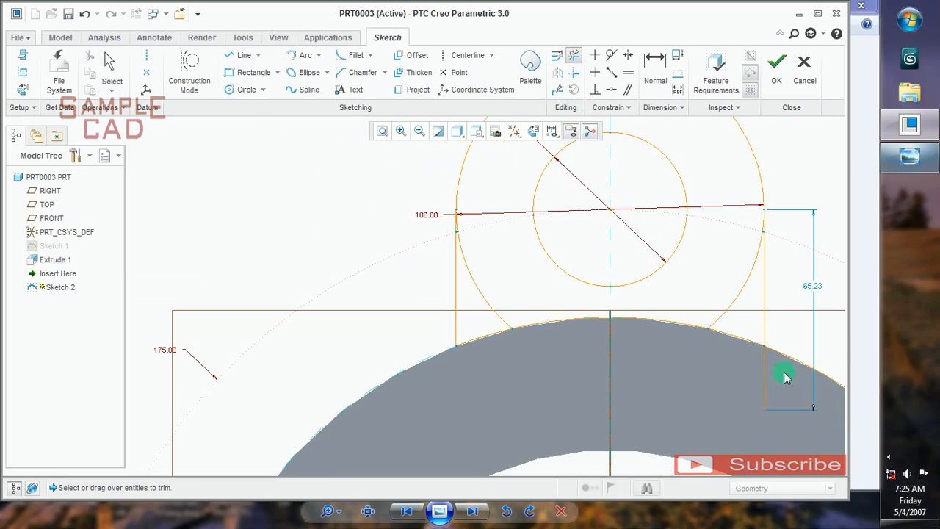
left_click(764, 363)
Step: Trim the 100 mm circle's lower right and lower left arcs between the ring and the dotted bolt circle
scroll(757, 320, "down", 1)
left_click(723, 309)
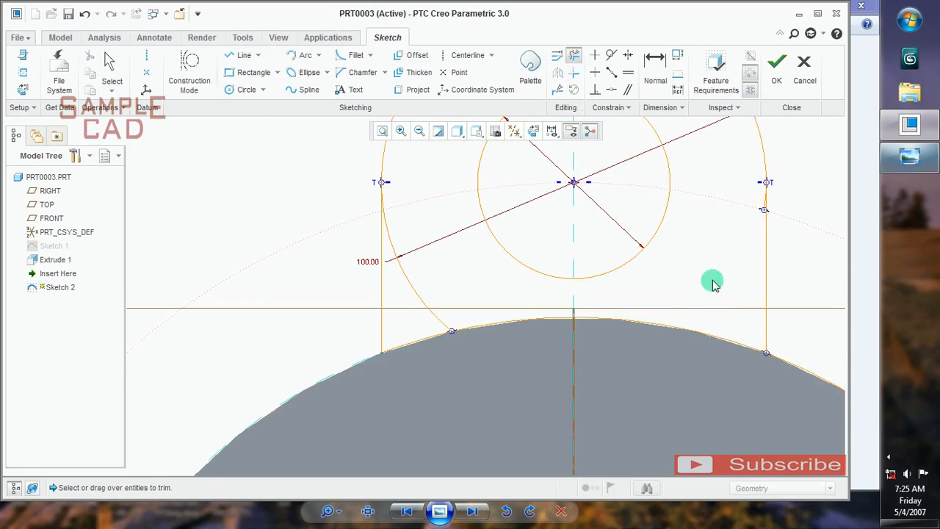
left_click(416, 300)
Step: Trim the short arc remnants of the 100 mm circle between each tangent point and the dotted bolt circle
scroll(464, 274, "up", 3)
scroll(477, 308, "down", 5)
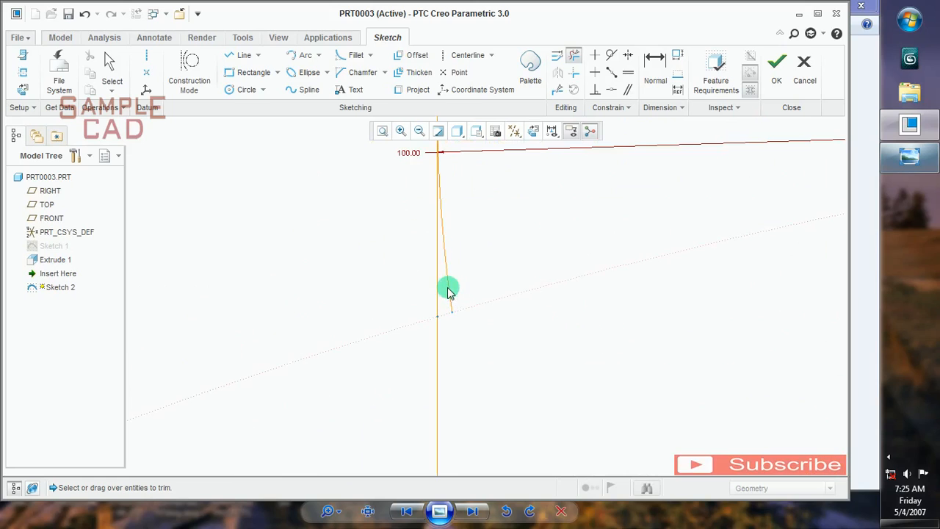
scroll(476, 318, "up", 4)
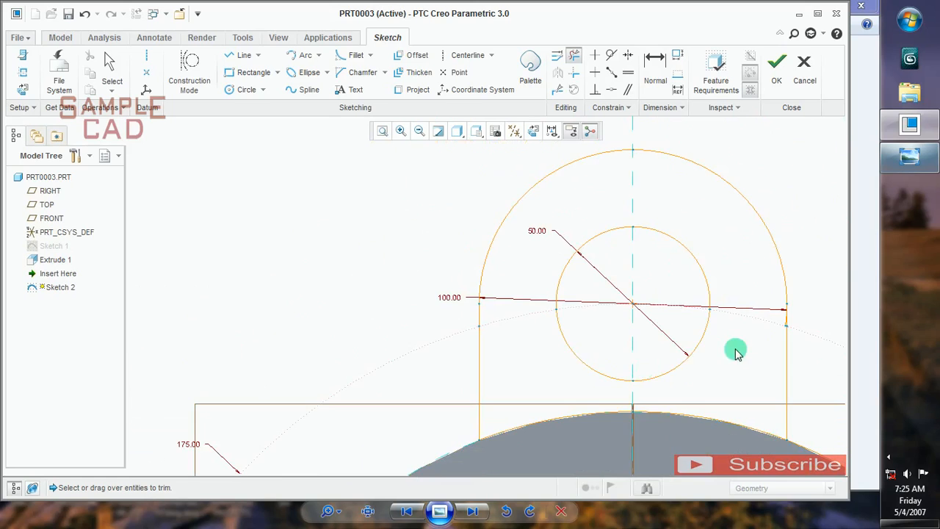
scroll(728, 357, "down", 6)
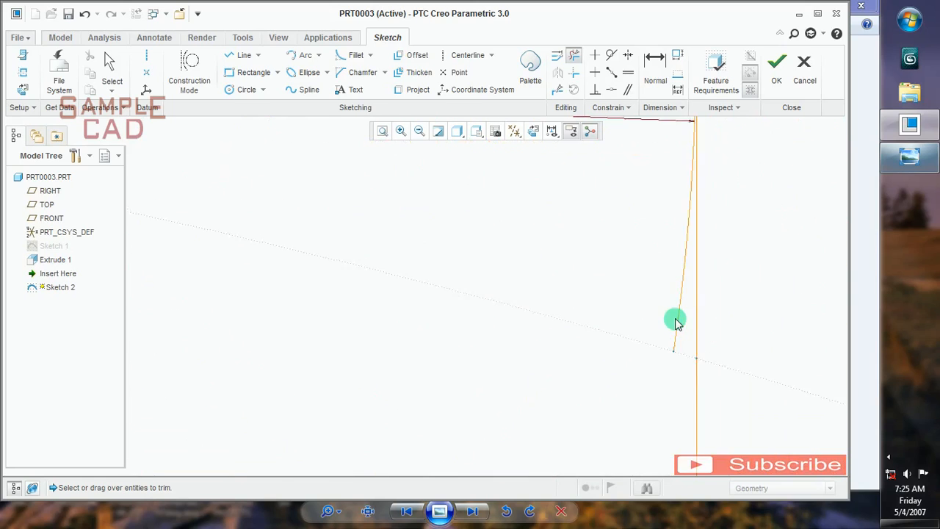
scroll(510, 289, "up", 6)
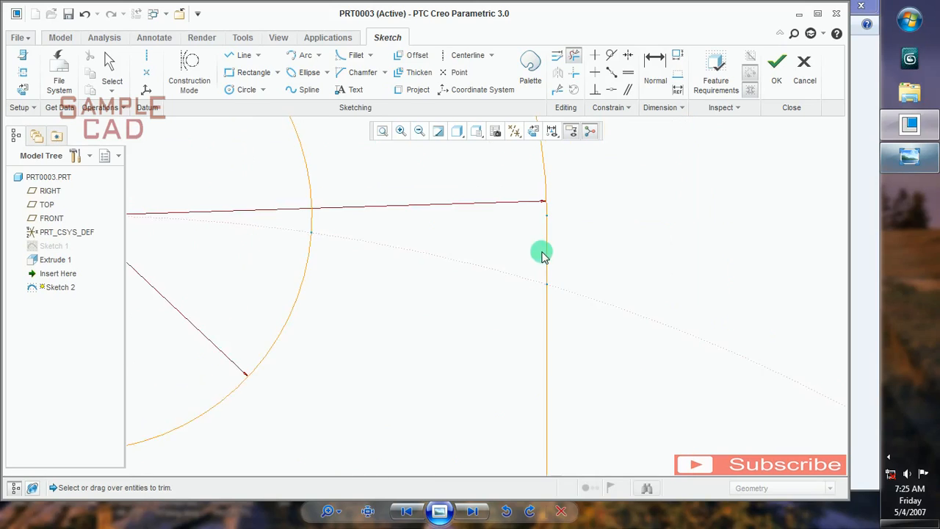
scroll(529, 287, "up", 2)
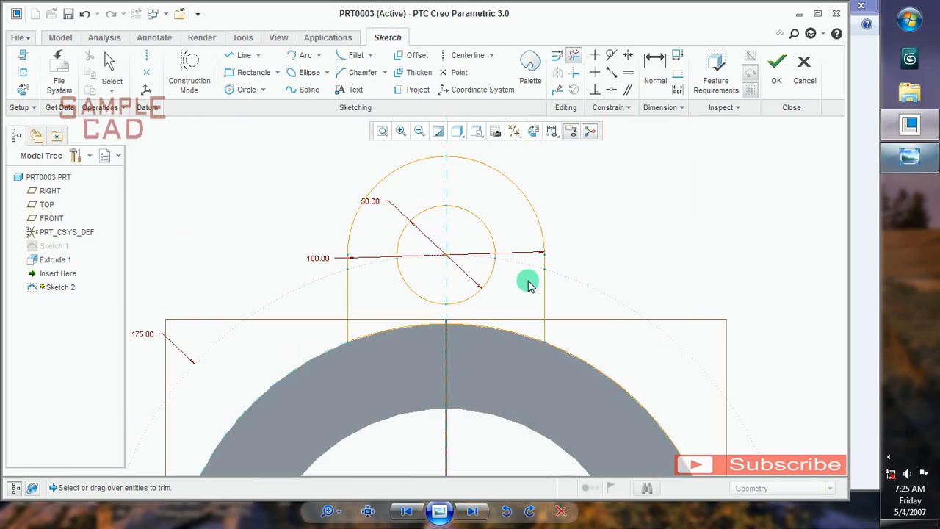
Step: Inspect the lug's lower right corner and trim the projected ring edge to the right of the right tangent line
middle_click(609, 306)
scroll(587, 326, "up", 1)
scroll(577, 337, "down", 6)
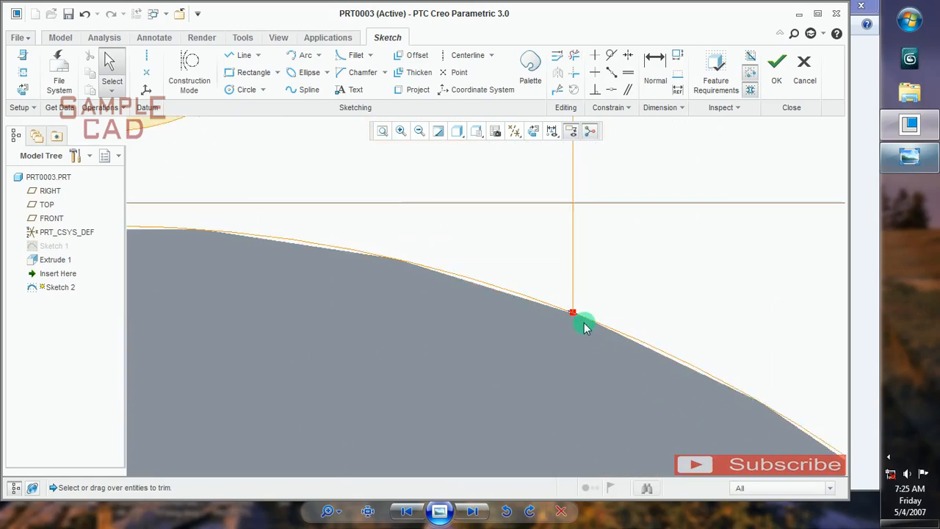
scroll(567, 305, "down", 4)
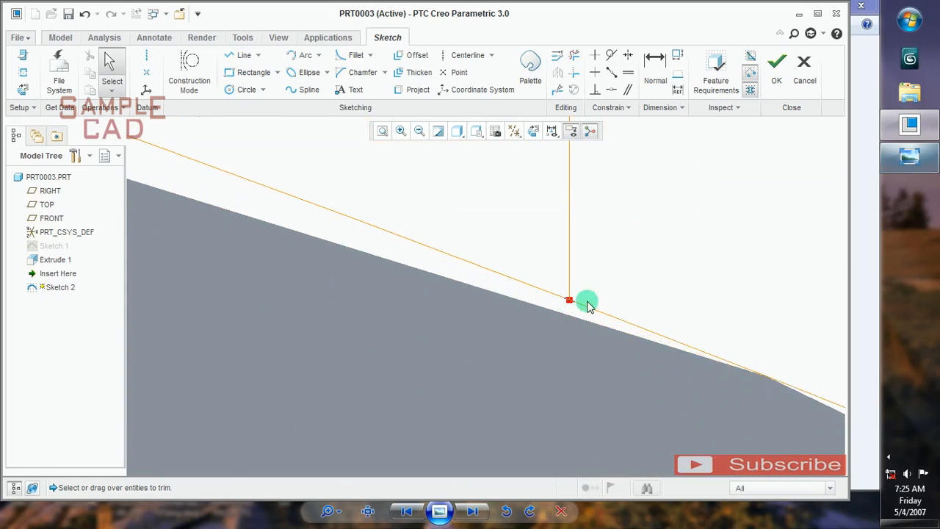
left_click(577, 61)
scroll(640, 367, "up", 2)
scroll(653, 351, "up", 5)
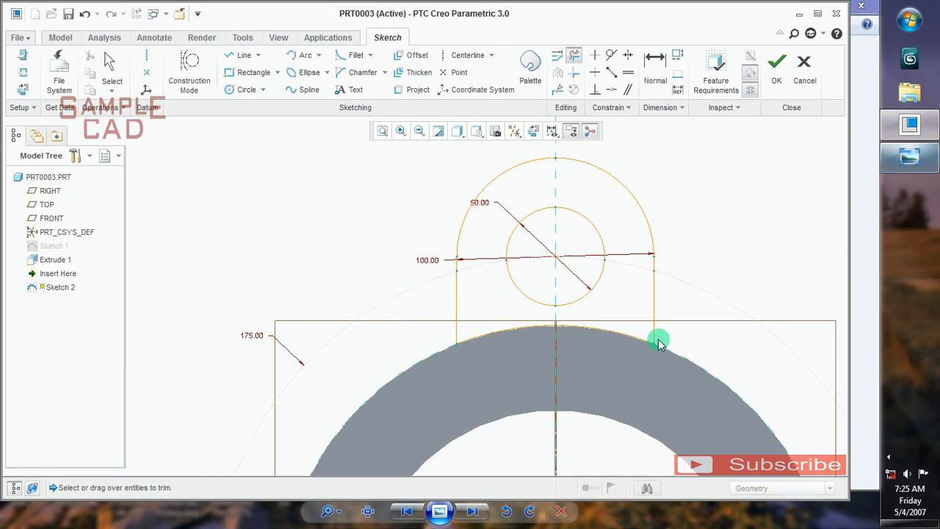
left_click(657, 344)
middle_click(659, 344)
Step: Finish the closed lug sketch and view it in 3D on the cylinder's end face
scroll(676, 360, "up", 6)
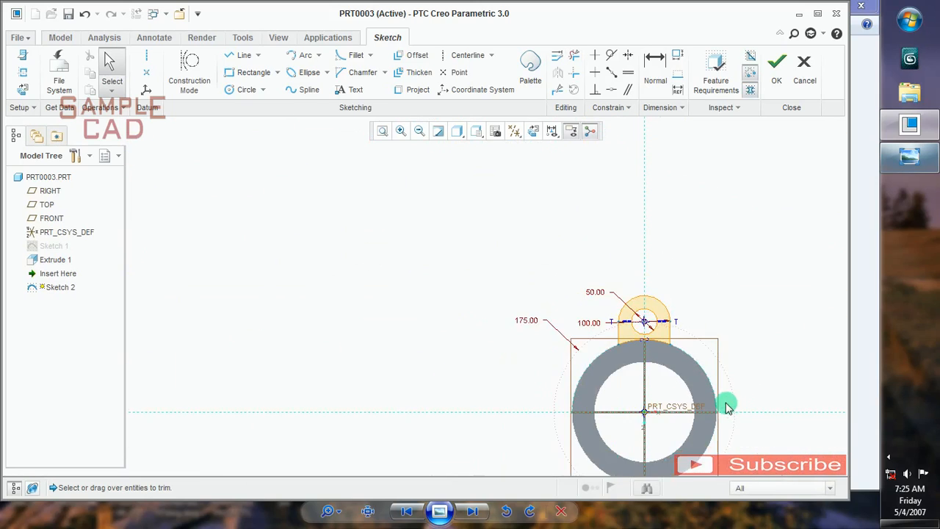
scroll(722, 447, "down", 4)
left_click(773, 82)
mouse_move(722, 309)
middle_mouse_down()
mouse_move(696, 319)
mouse_move(685, 312)
middle_mouse_up()
scroll(684, 316, "down", 5)
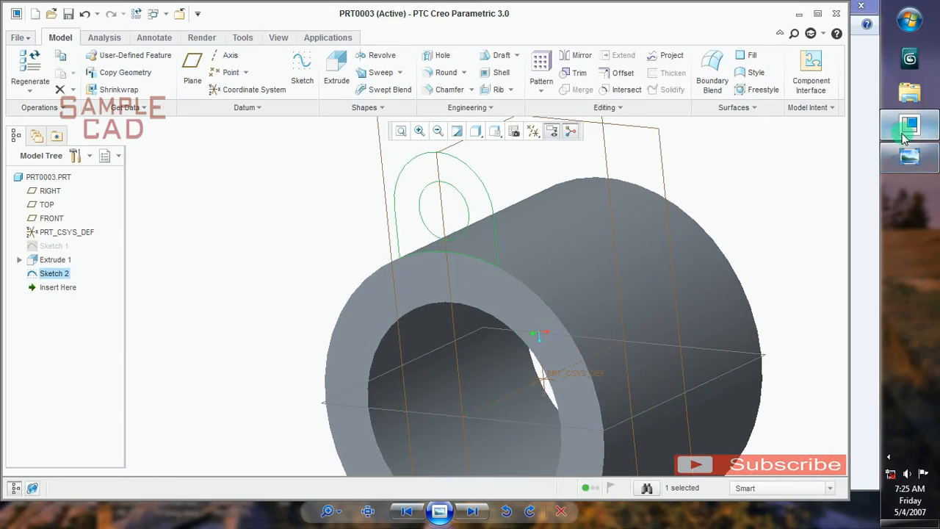
Step: Check the lug thickness in the drawing and extrude the lug sketch 32 mm, flipped to run back along the cylinder
left_click(909, 155)
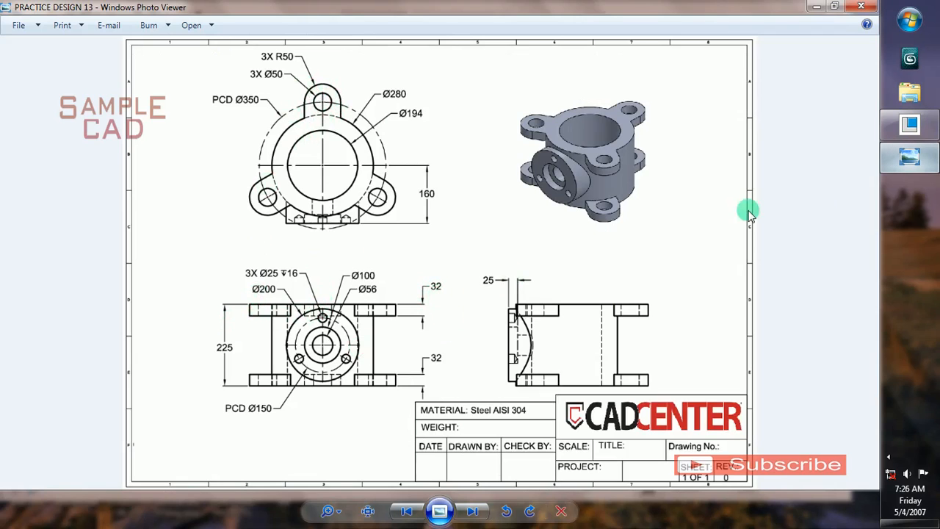
left_click(905, 165)
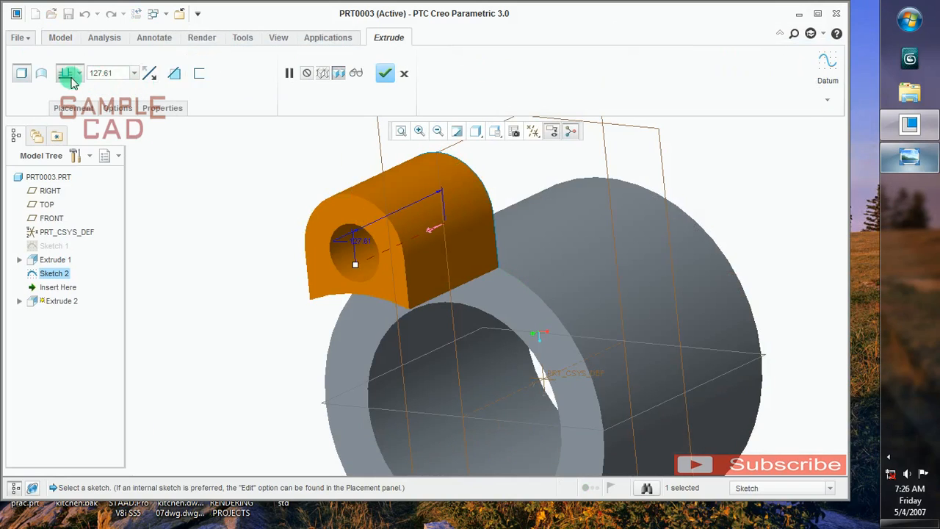
left_click(150, 72)
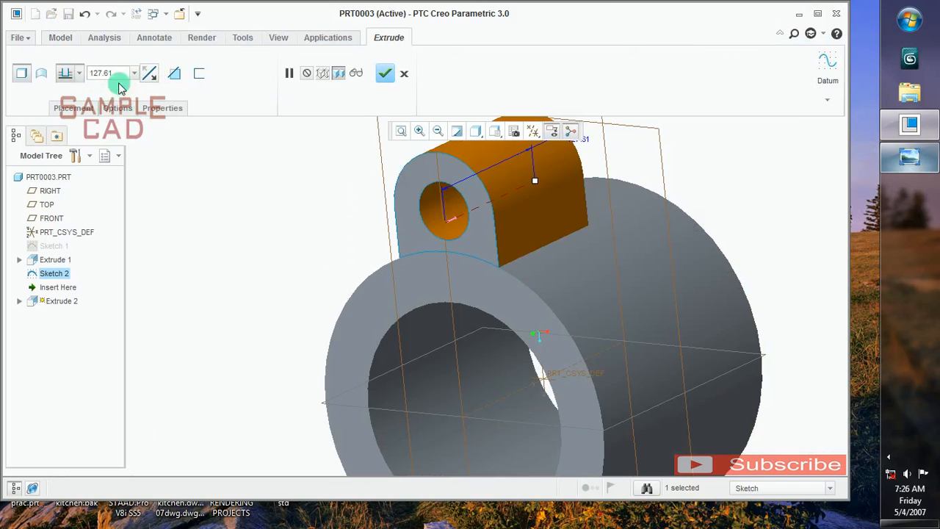
left_click_drag(126, 73, 31, 56)
type("32")
key("Return")
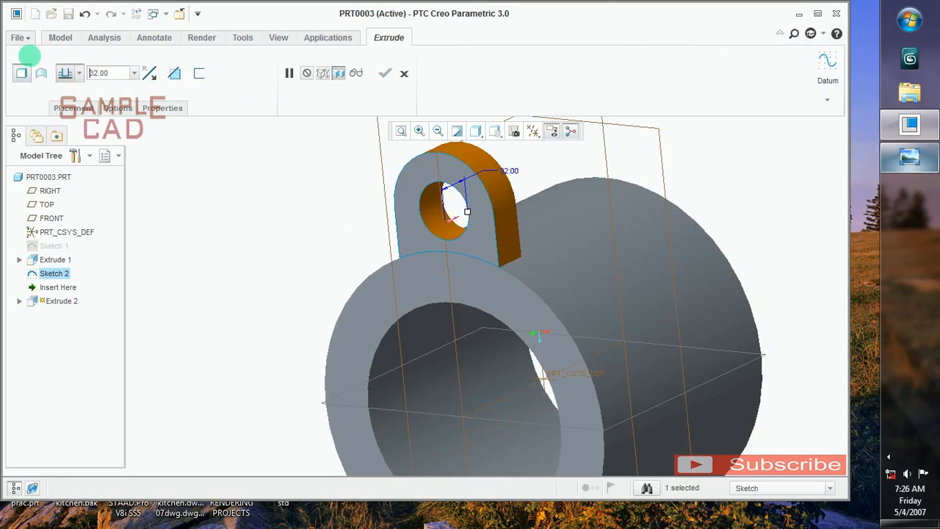
left_click(384, 74)
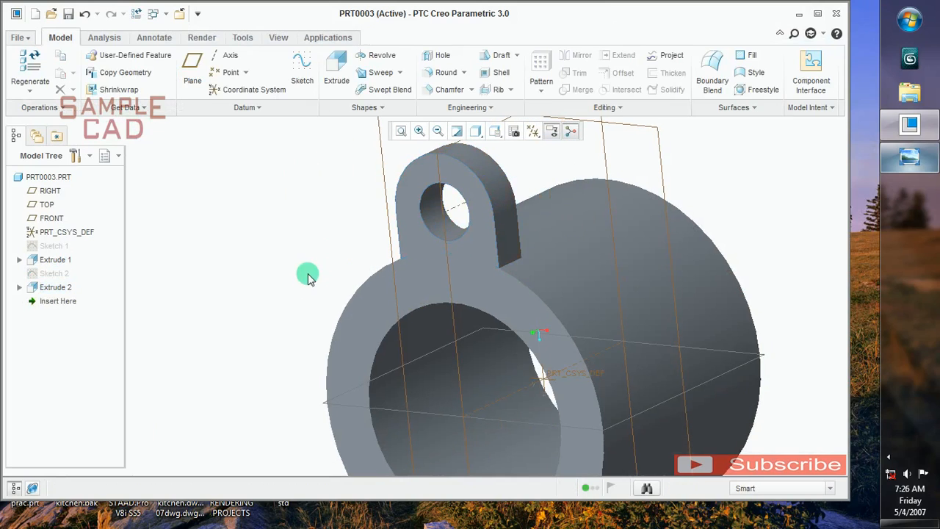
Step: Hide the RIGHT, TOP and FRONT datum planes together with the default coordinate system
left_click(45, 206, "ctrl")
left_click(45, 218, "ctrl")
left_click(57, 233, "ctrl")
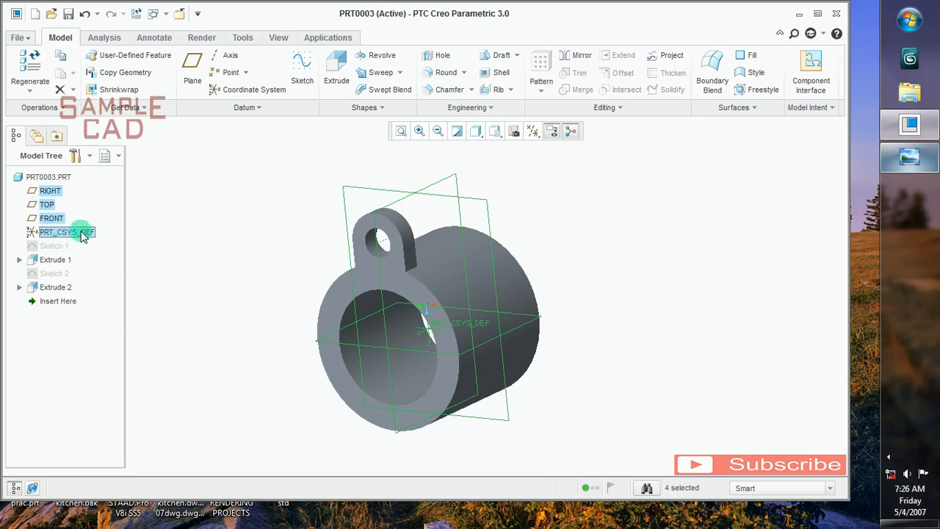
right_click(82, 233)
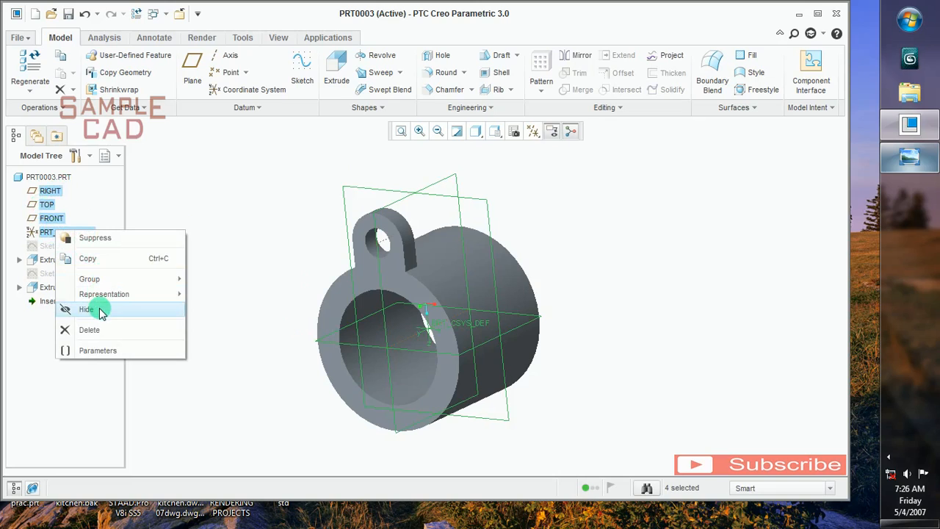
left_click(114, 309)
middle_click_drag(252, 260, 240, 244)
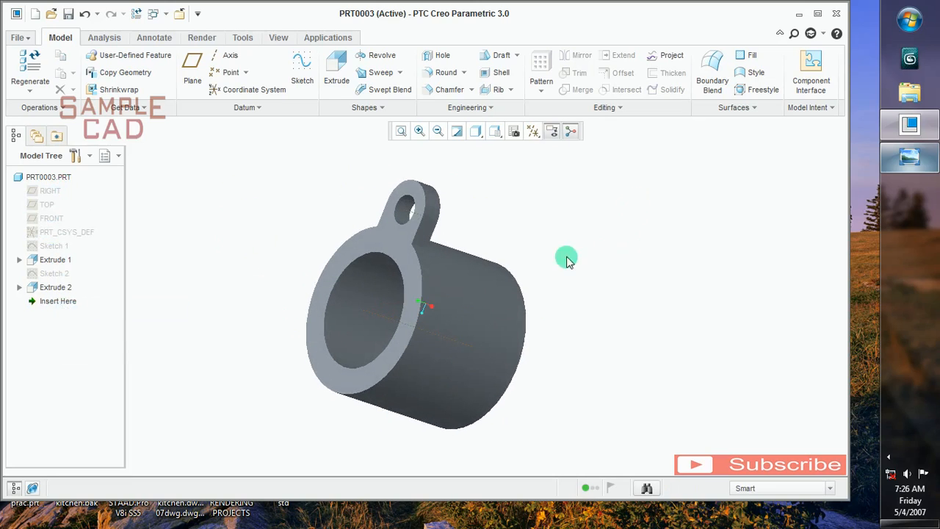
Step: Set up an Axis pattern of the extruded lug, using the cylinder's central axis as the pattern centre
left_click(59, 290)
left_click(541, 88)
left_click(564, 105)
left_click(63, 75)
left_click(65, 108)
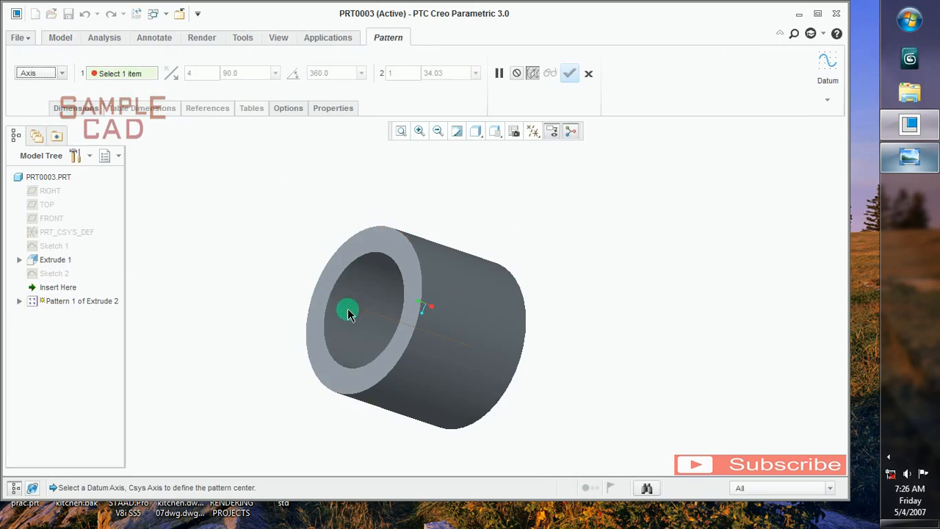
scroll(371, 314, "down", 2)
left_click(370, 311)
scroll(399, 328, "up", 2)
middle_click_drag(414, 339, 443, 336)
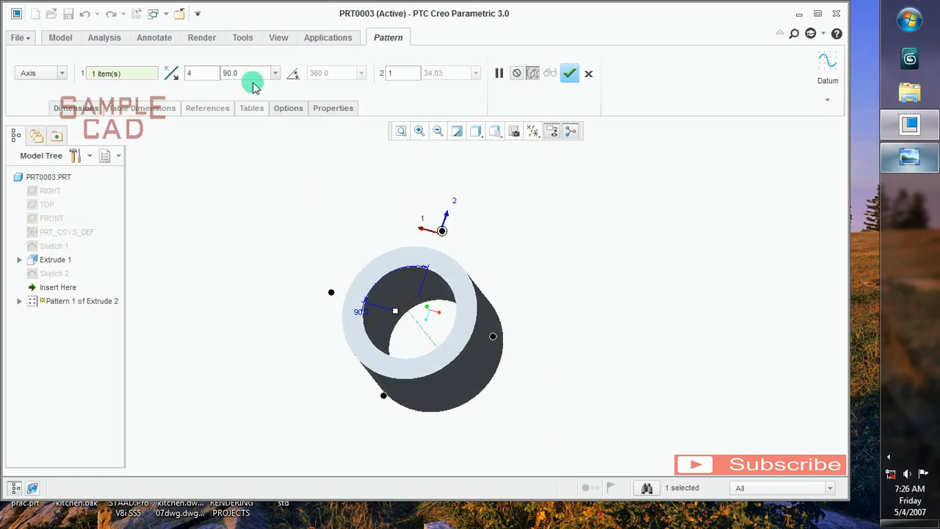
Step: Distribute 3 lug members evenly over 360 degrees and complete the pattern
left_click(292, 74)
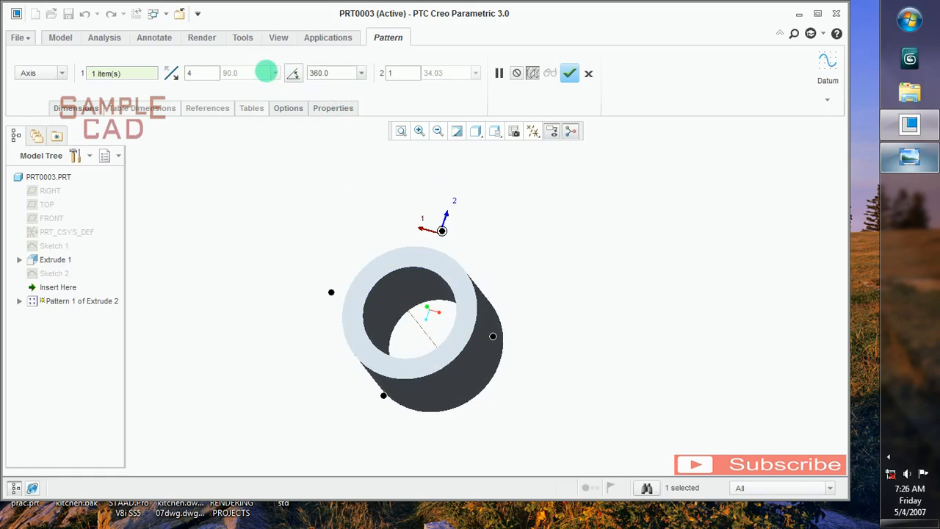
left_click_drag(204, 72, 183, 69)
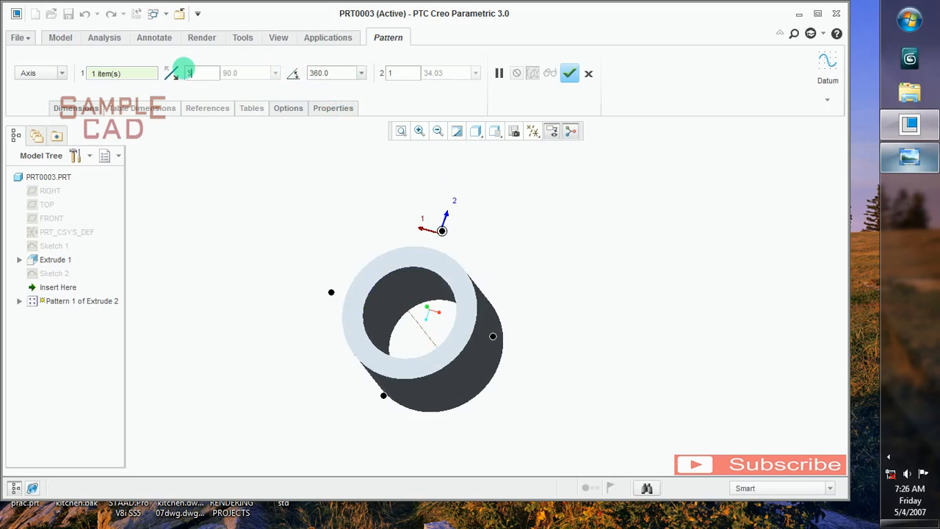
left_click(599, 215)
middle_click_drag(574, 331, 534, 338)
left_click(608, 246)
middle_click_drag(615, 306, 581, 274)
Step: Identify the datum plane that cuts across the cylinder at mid-length and unhide it (TOP)
left_click(42, 208)
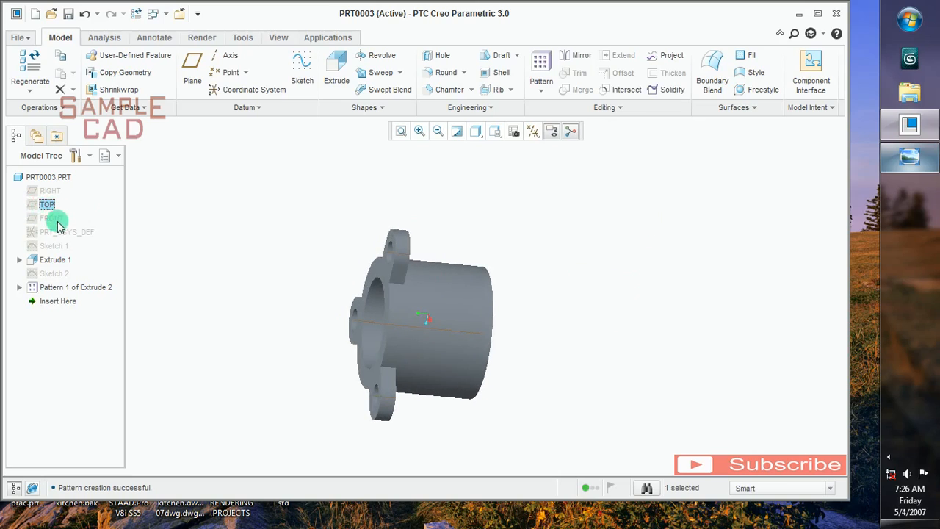
left_click(57, 220)
scroll(230, 286, "up", 1)
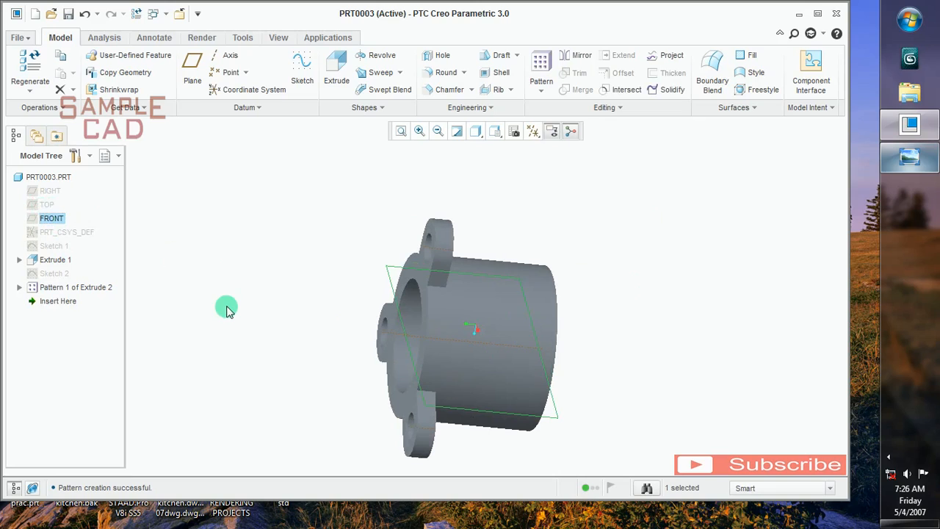
left_click(44, 201)
middle_click_drag(194, 272, 182, 275)
right_click(51, 210)
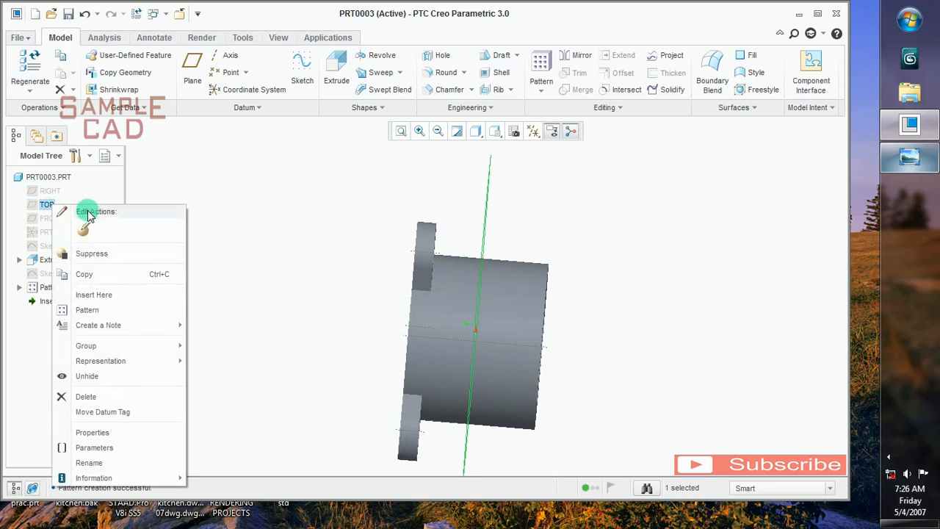
left_click(94, 376)
left_click(265, 298)
middle_click_drag(264, 297, 276, 299)
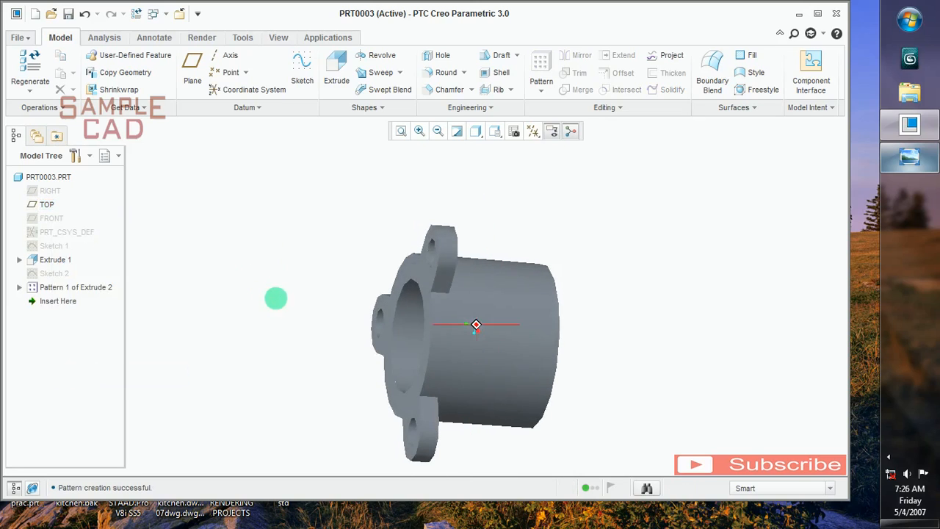
left_click(653, 214)
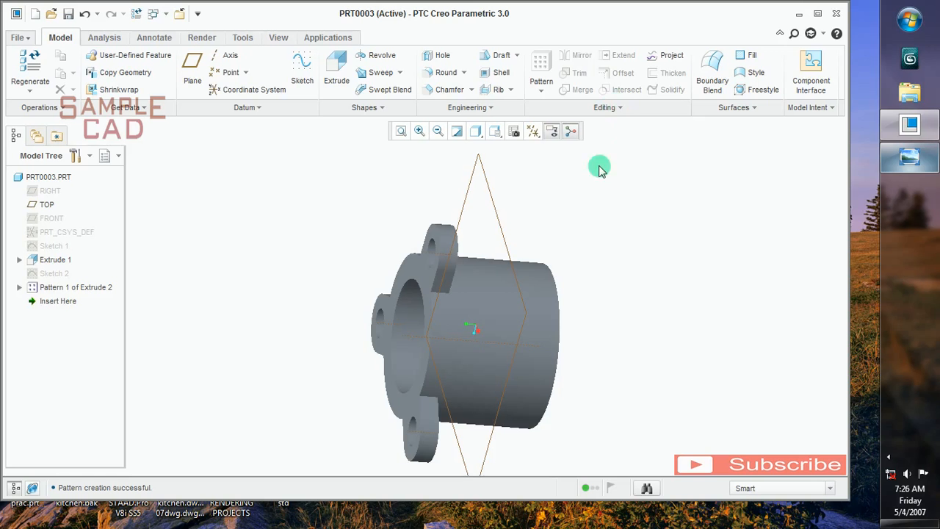
Step: Mirror the lug pattern about the TOP plane onto the cylinder's opposite end
left_click(94, 289)
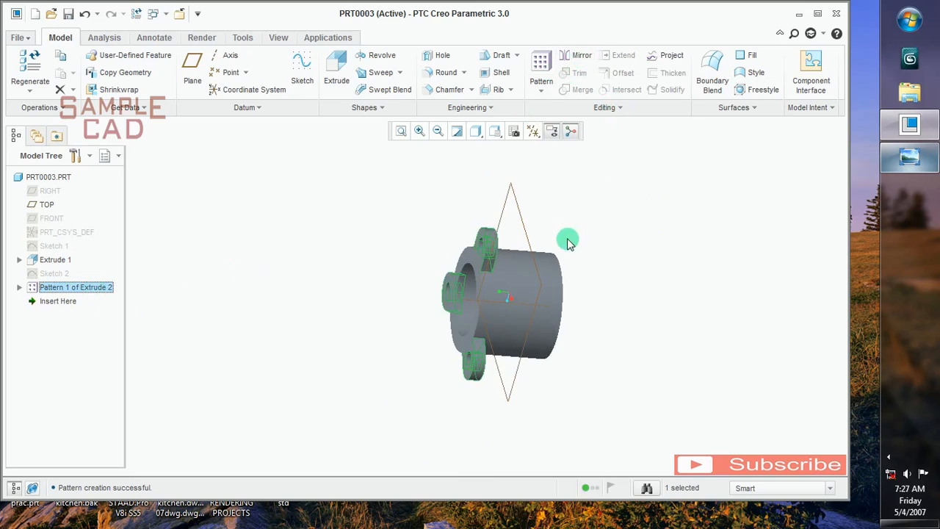
left_click(578, 59)
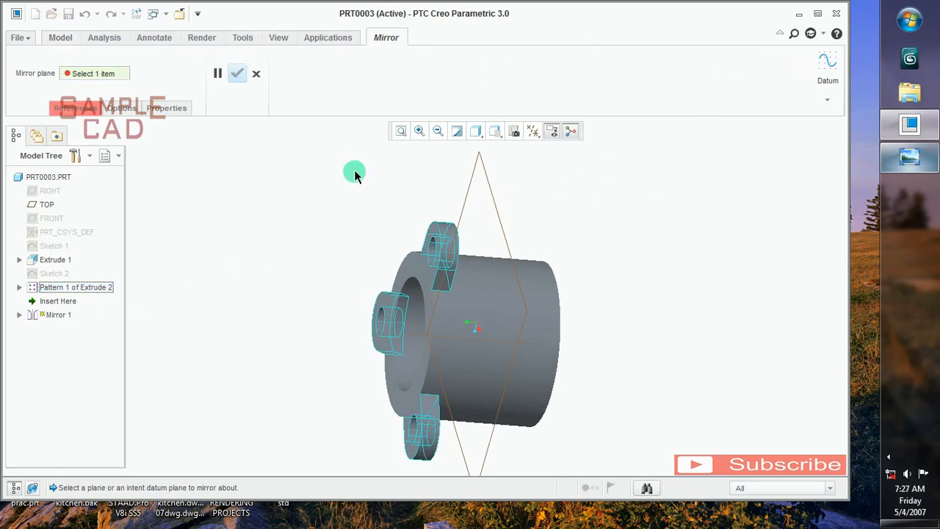
left_click(91, 74)
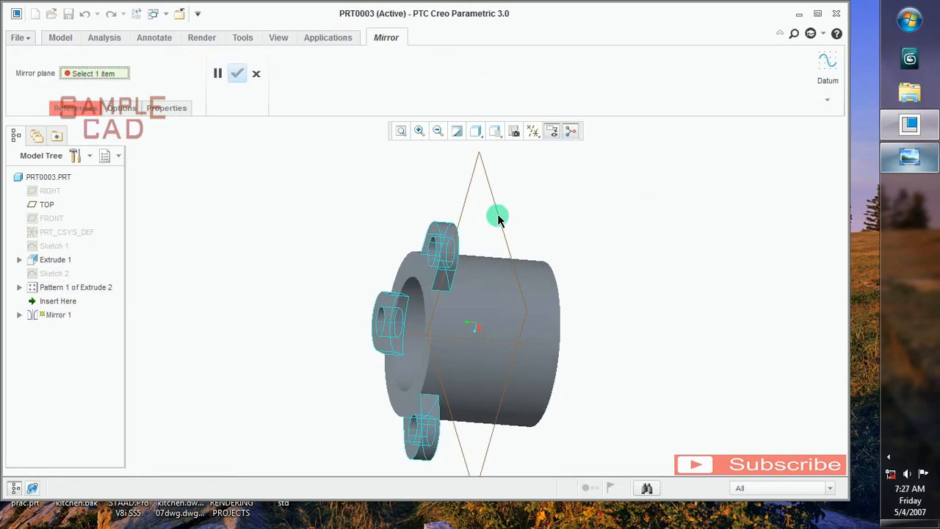
left_click(498, 218)
left_click(236, 73)
mouse_move(692, 269)
middle_mouse_down()
mouse_move(645, 268)
mouse_move(686, 228)
mouse_move(668, 252)
mouse_move(667, 228)
mouse_move(625, 256)
middle_mouse_up()
left_click(752, 283)
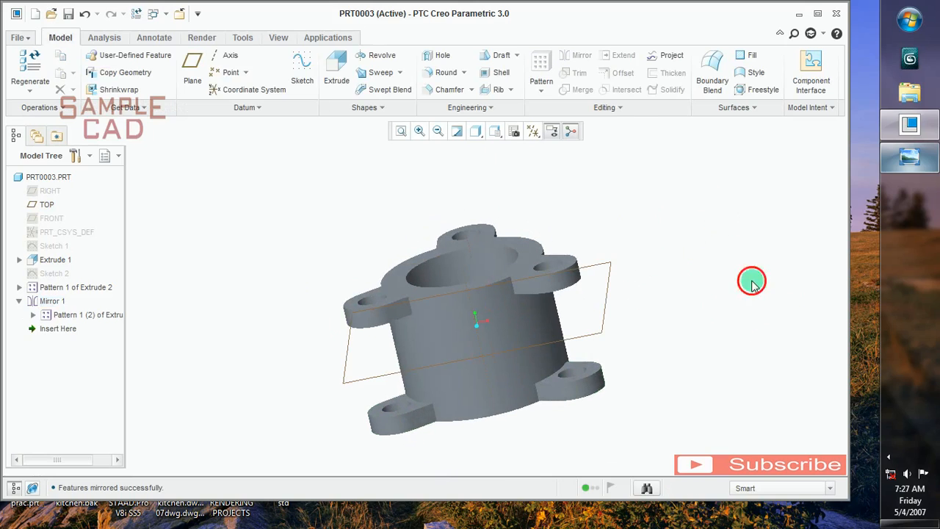
Step: Check the Practice Design 13 drawing for the remaining features and hide the TOP datum plane again
left_click(909, 156)
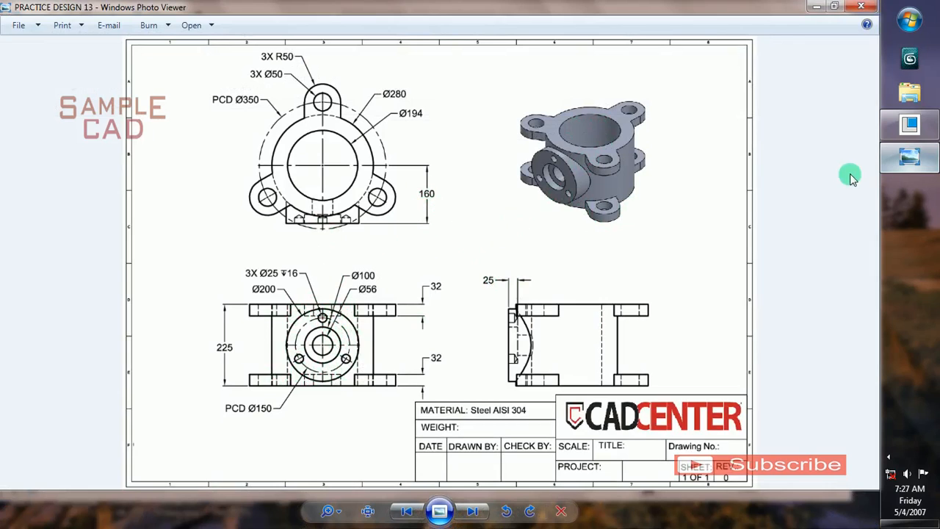
left_click(909, 125)
scroll(637, 287, "down", 1)
right_click(47, 205)
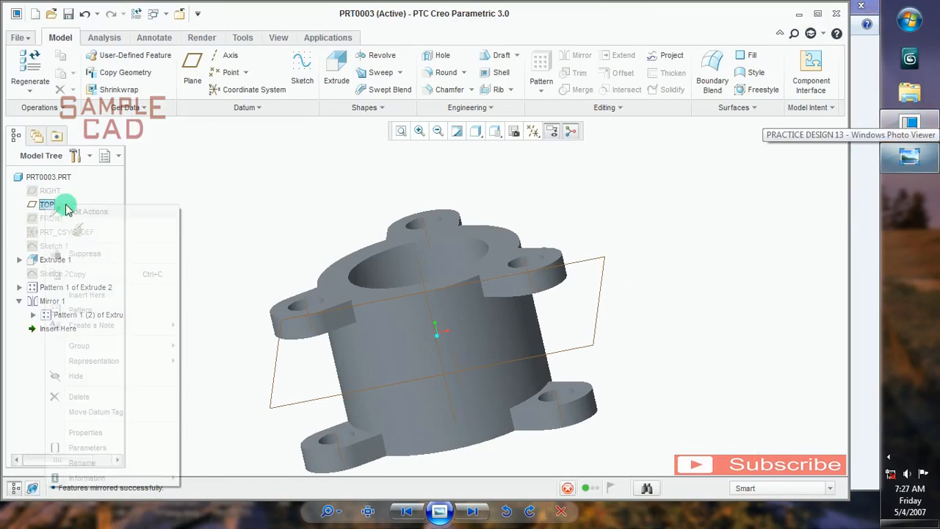
left_click(77, 376)
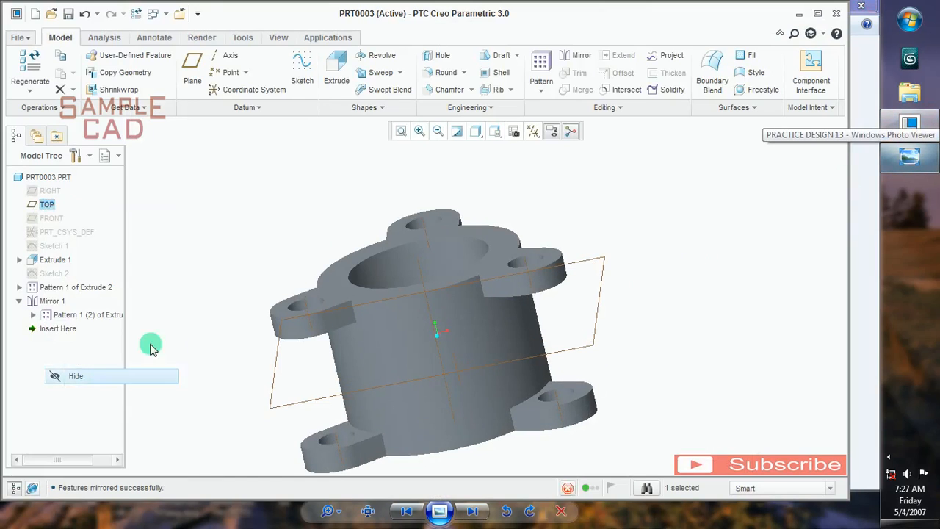
middle_click_drag(464, 230, 446, 246)
Step: Create a datum plane offset 165 mm from the FRONT plane
left_click(44, 207)
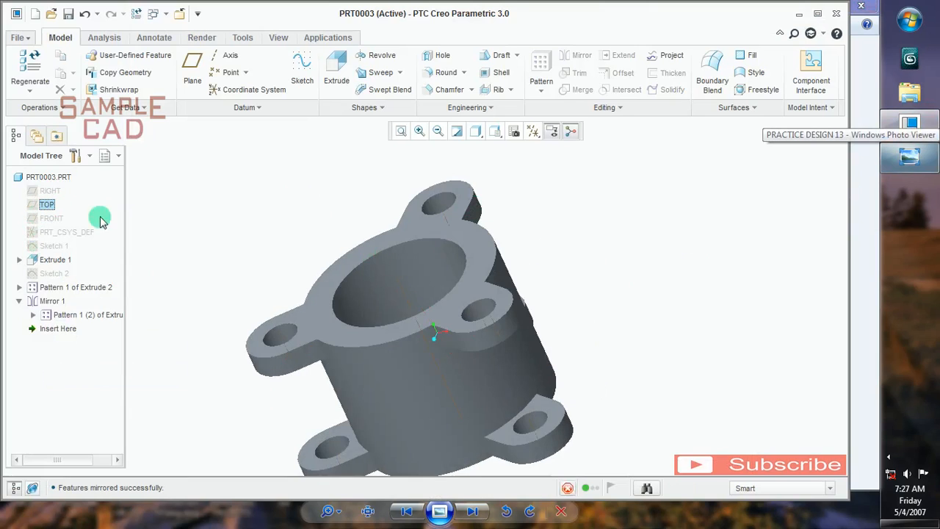
scroll(400, 236, "up", 2)
left_click(47, 219)
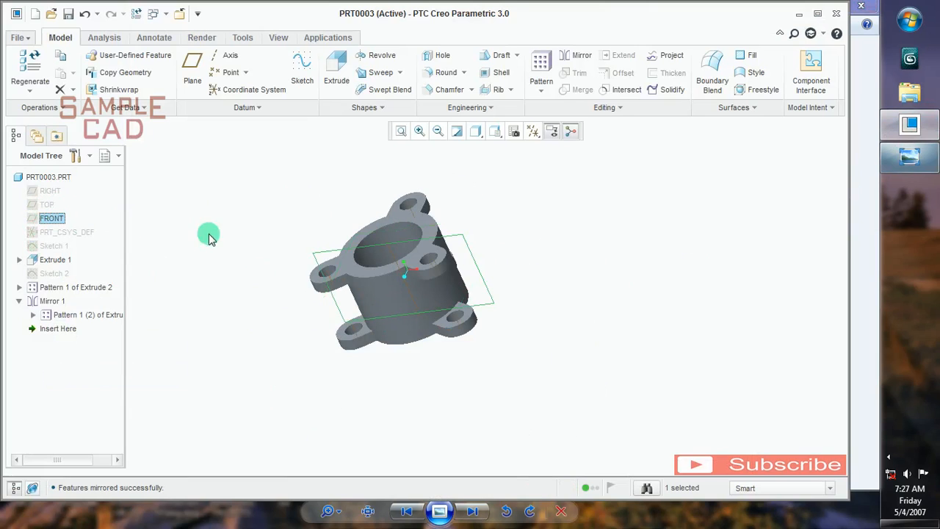
left_click(193, 73)
left_click_drag(777, 293, 722, 286)
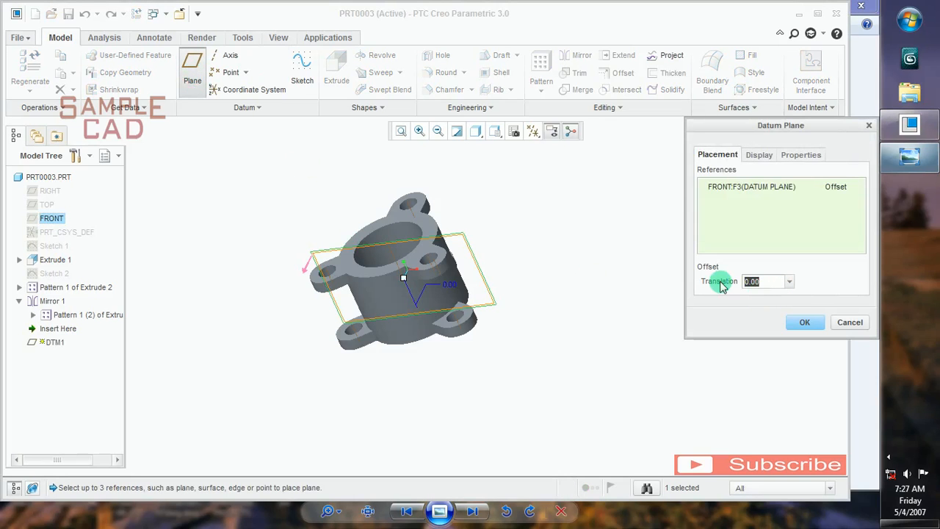
type("165")
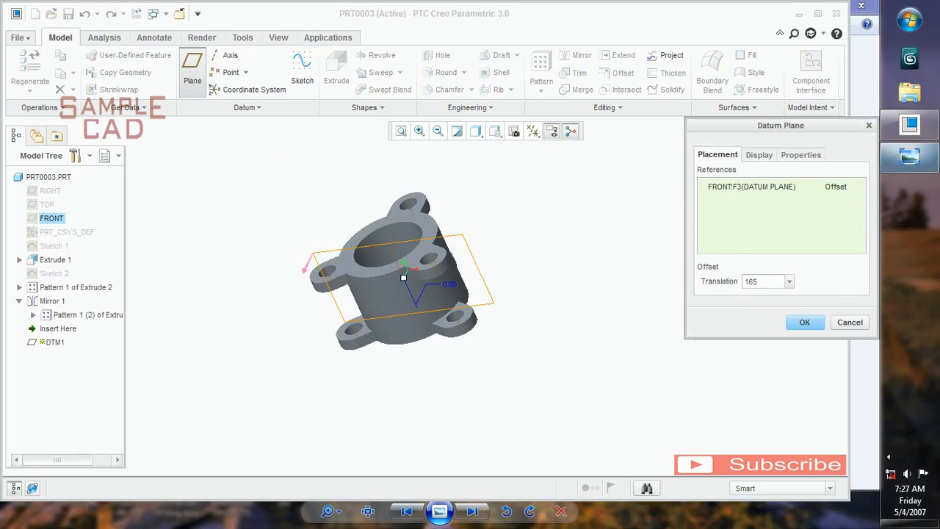
left_click(805, 321)
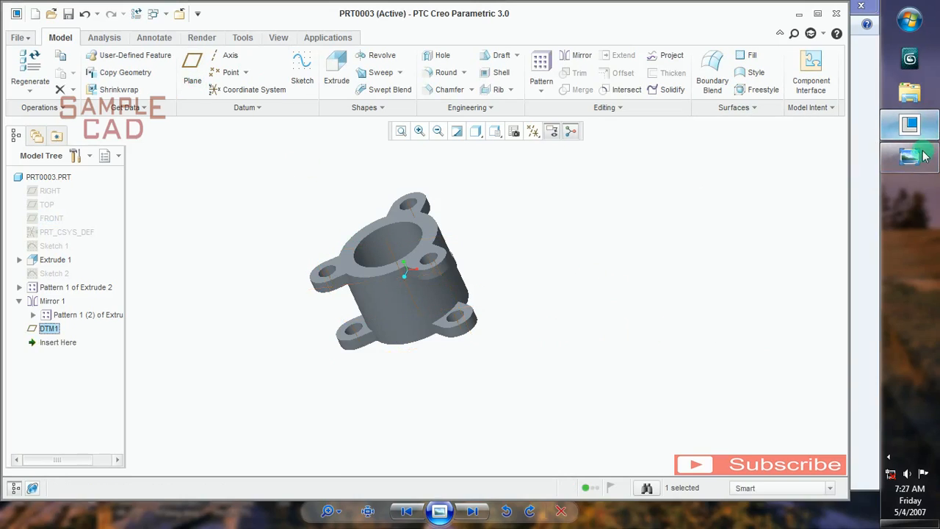
Step: Check the side flange's distance from the cylinder axis in the drawing and redefine the new datum plane's offset to 160 mm
left_click(911, 158)
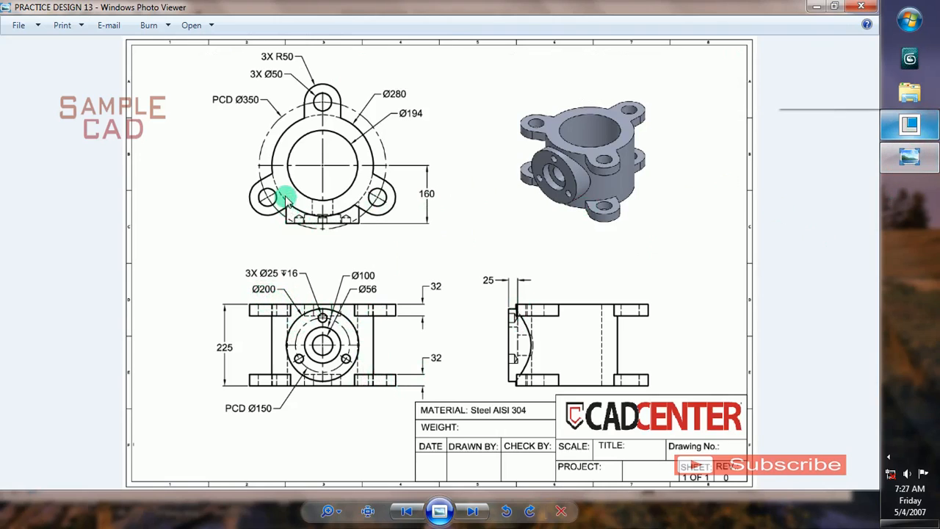
left_click(924, 136)
middle_click_drag(634, 296, 357, 298)
right_click(50, 330)
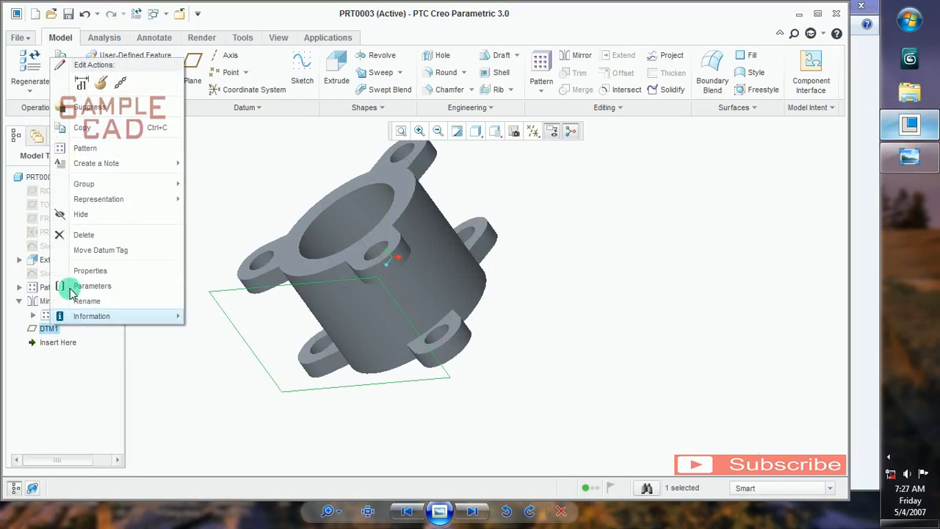
left_click(96, 81)
left_click_drag(770, 281, 733, 281)
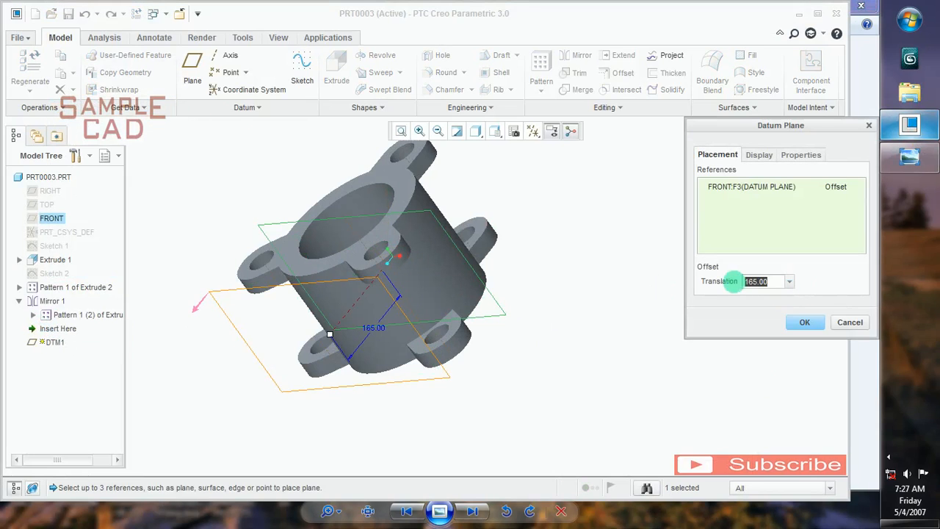
type("16")
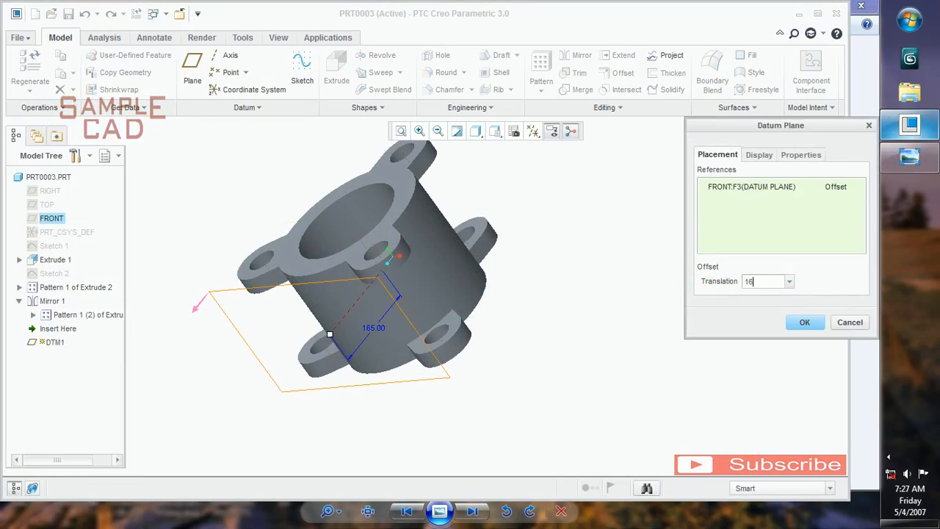
left_click(804, 323)
mouse_move(667, 321)
middle_mouse_down()
mouse_move(679, 330)
mouse_move(662, 333)
middle_mouse_up()
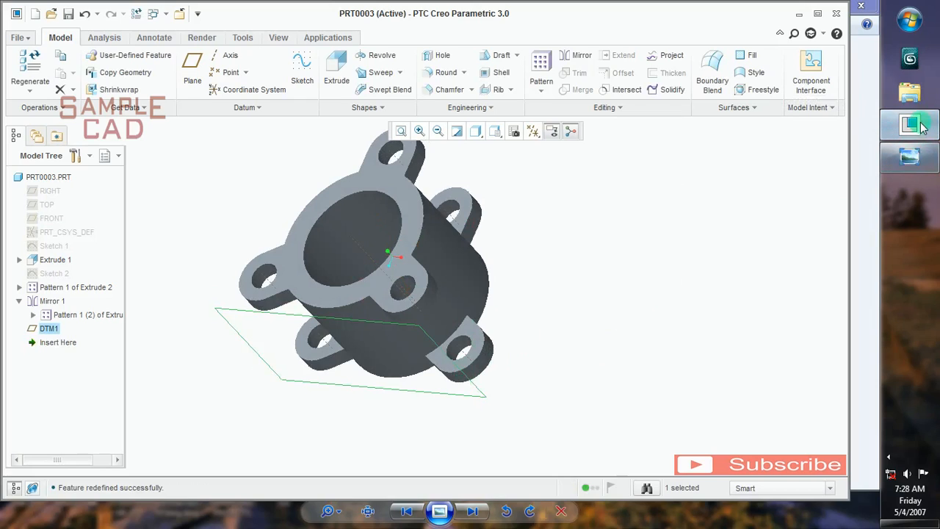
Step: Check the drawing's flange view and sketch a circle about 94 mm in diameter on the offset plane, centred on the origin
left_click(910, 155)
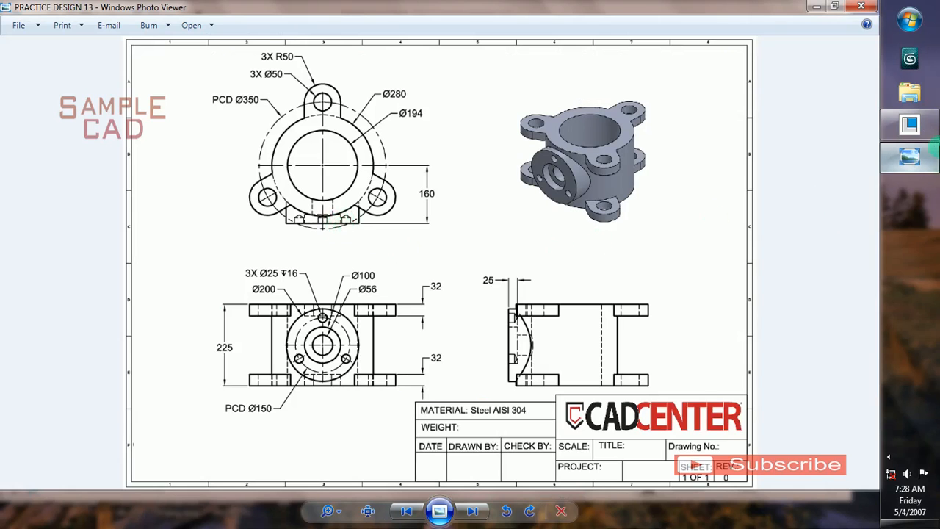
left_click(931, 129)
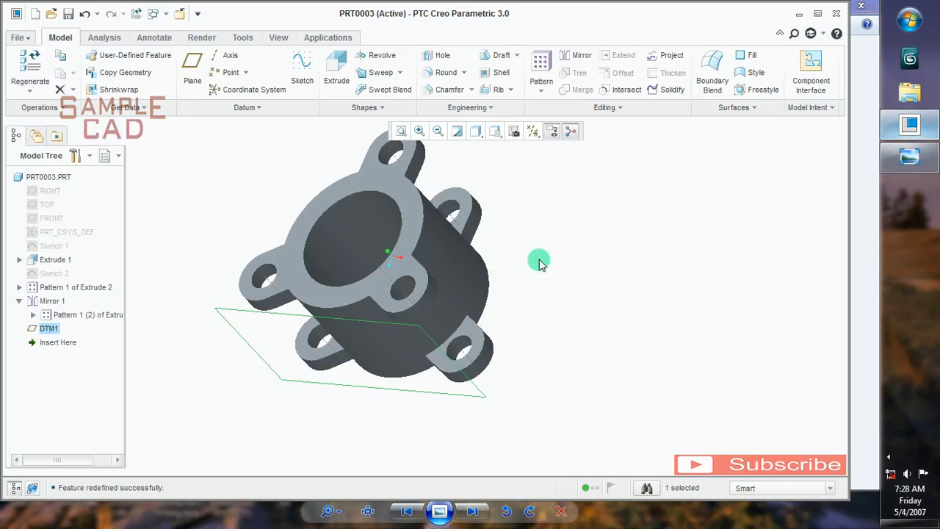
left_click(303, 69)
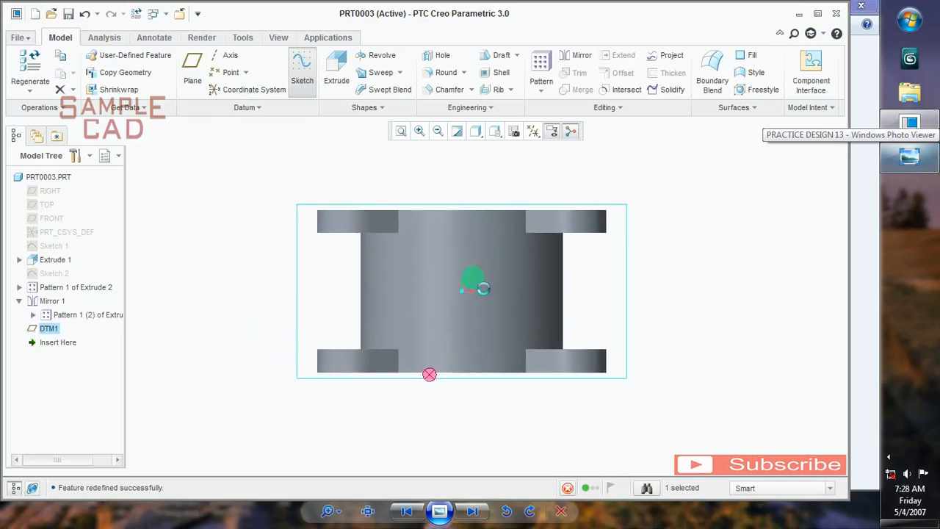
left_click(247, 91)
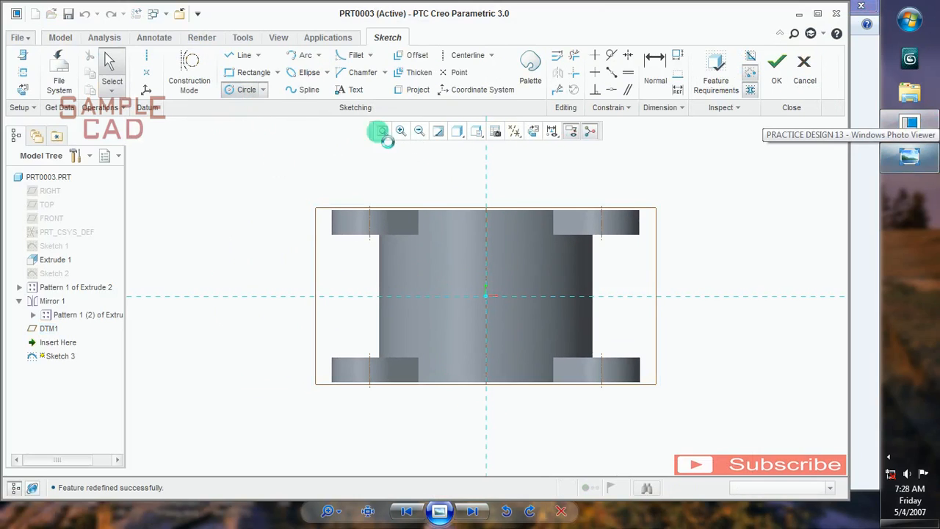
left_click(484, 299)
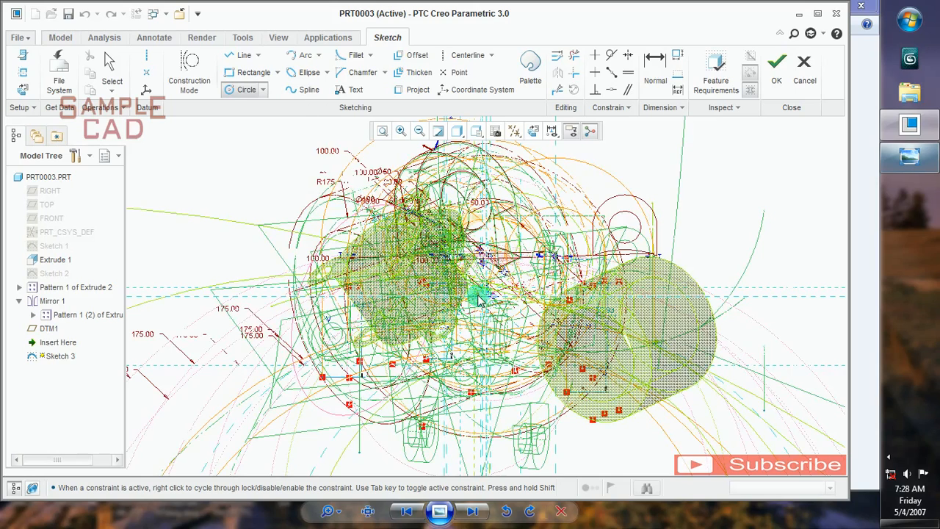
left_click(488, 297)
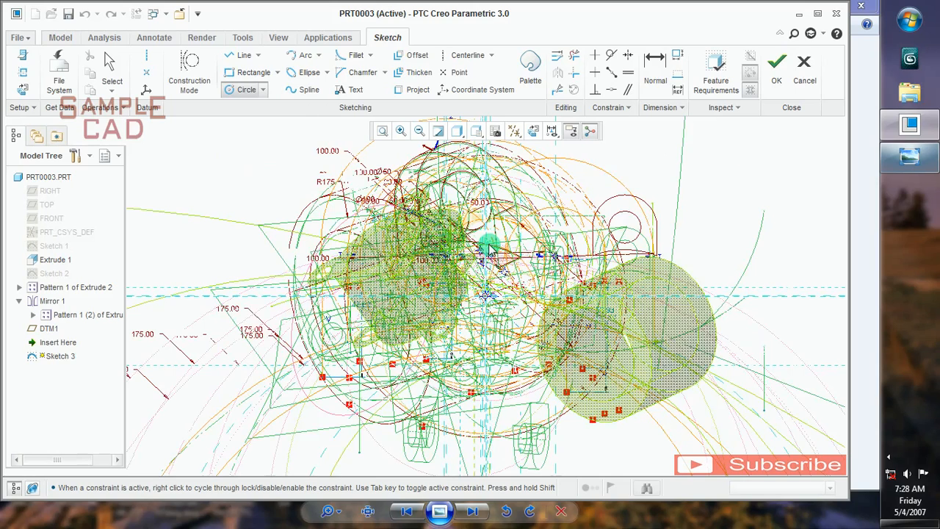
left_click(505, 242)
middle_click(489, 246)
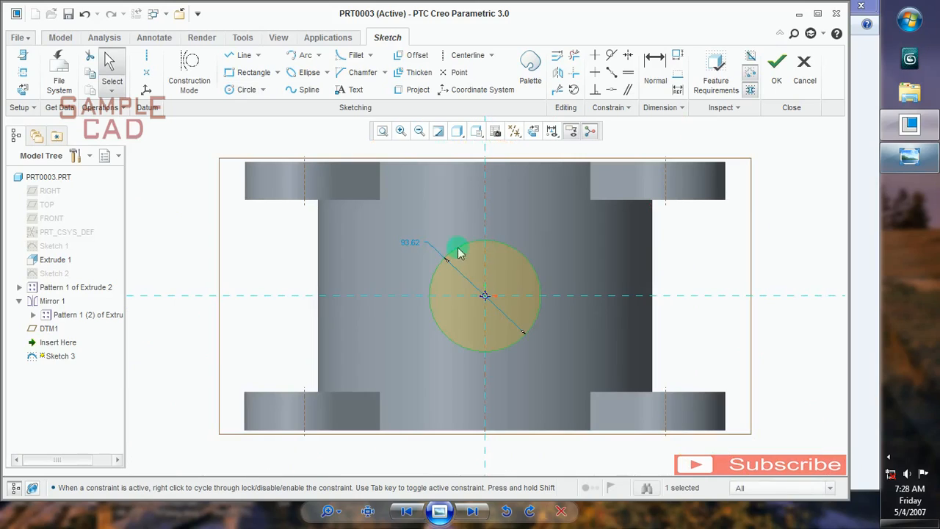
Step: Set the sketched circle's diameter to 200 mm
double_click(413, 250)
type("20")
middle_click(414, 248)
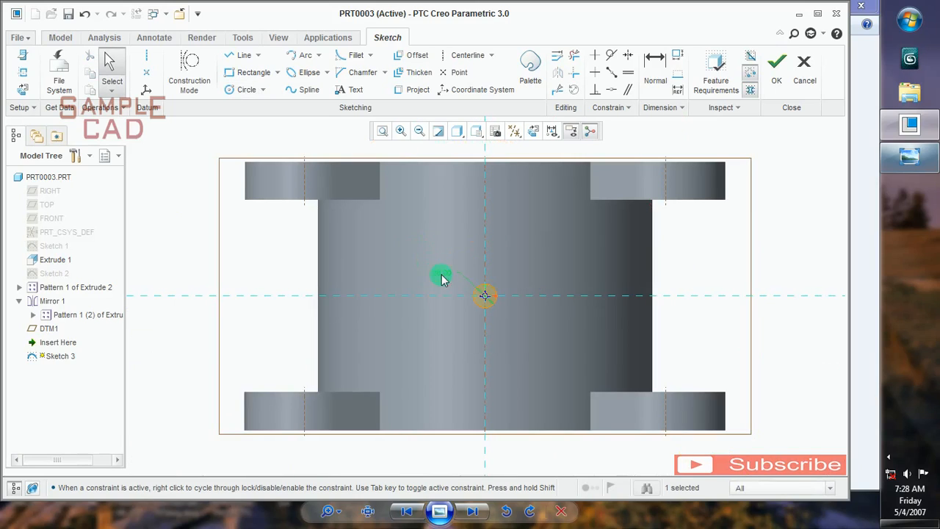
key("Return")
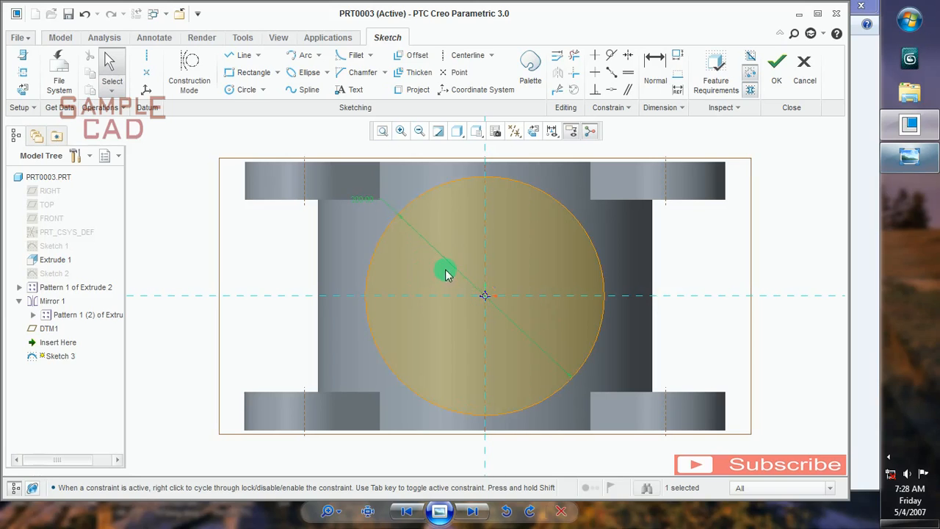
Step: Finish the 200 mm circle sketch and start extruding it, reversing the direction toward the cylinder
scroll(470, 326, "up", 2)
key("ctrl+d")
left_click(776, 66)
middle_click_drag(498, 217, 493, 247)
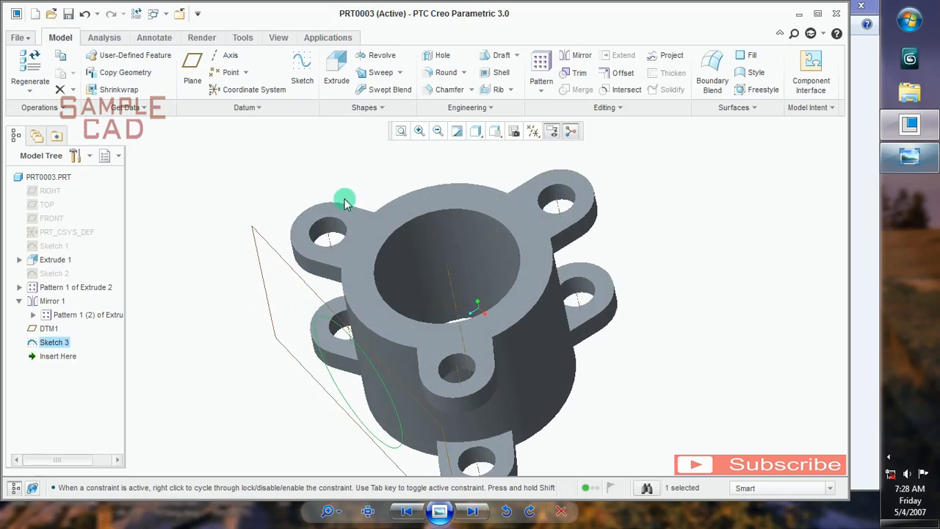
left_click(330, 81)
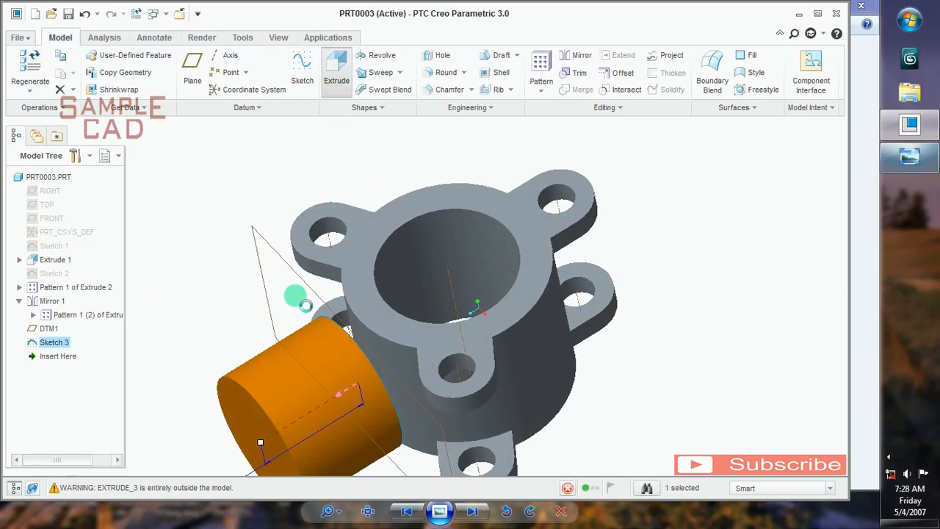
left_click(152, 75)
middle_click_drag(294, 220, 194, 182)
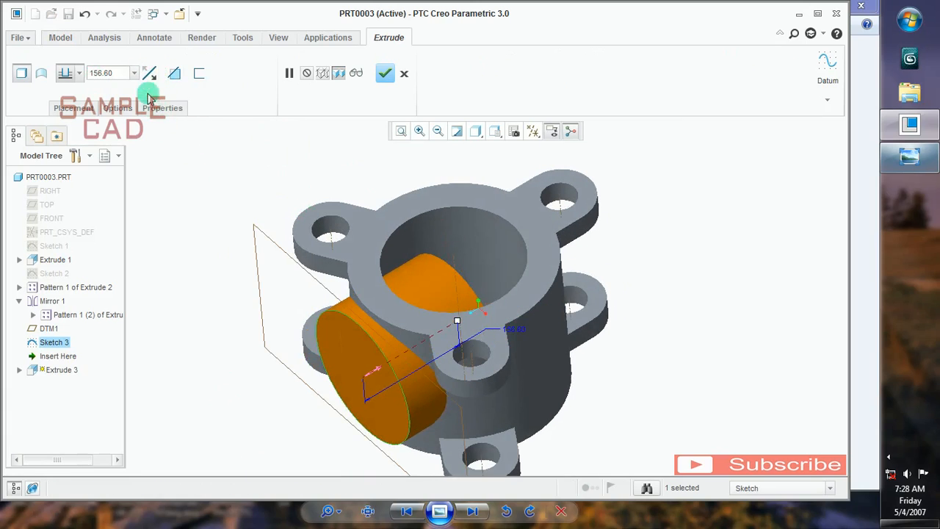
Step: Check the flange in the drawing and extrude the circle until it intersects the cylinder's outer surface
left_click(909, 156)
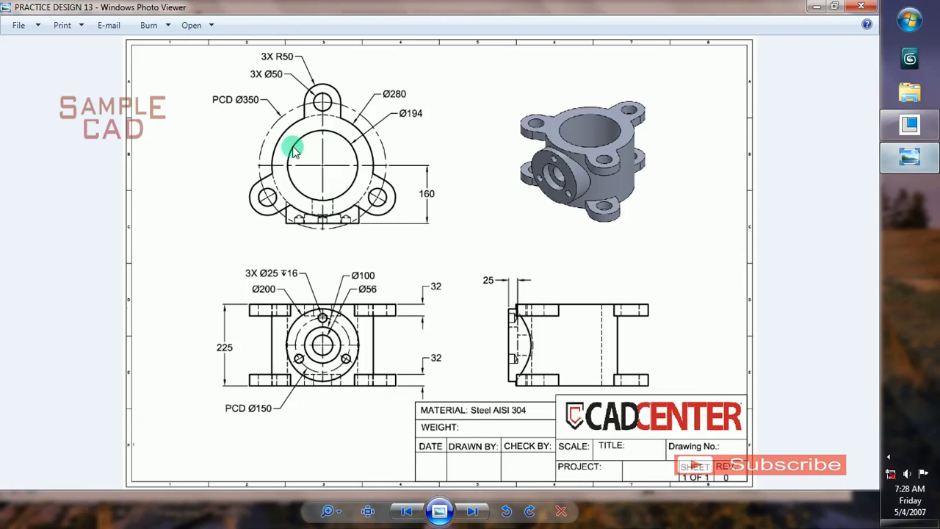
left_click(909, 125)
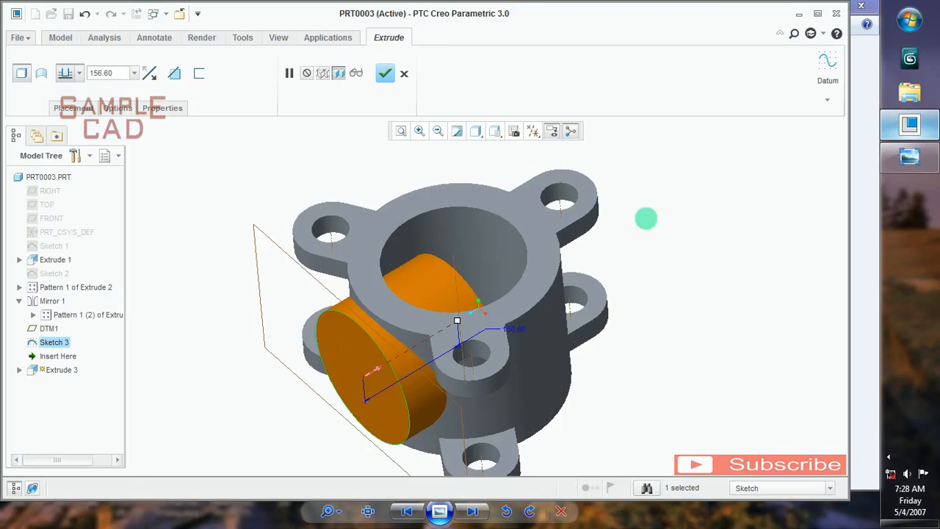
left_click(81, 76)
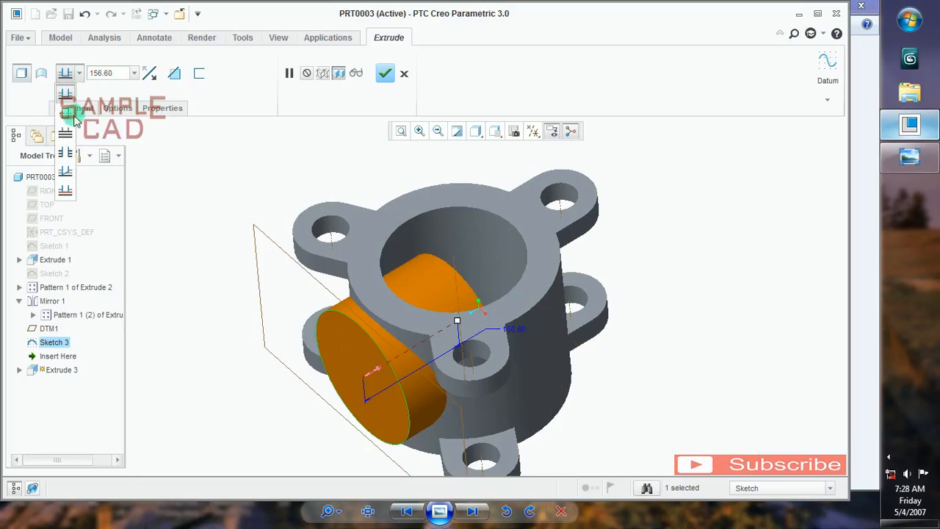
left_click(67, 174)
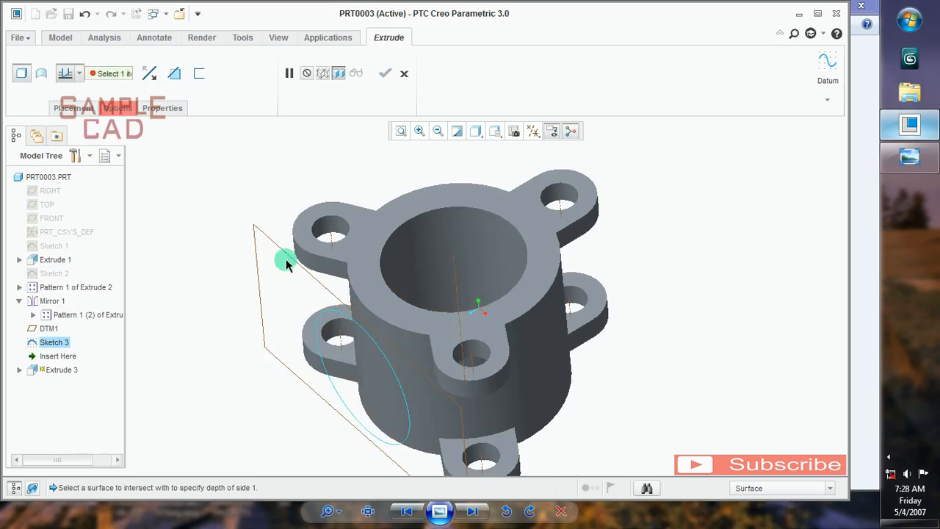
left_click(406, 357)
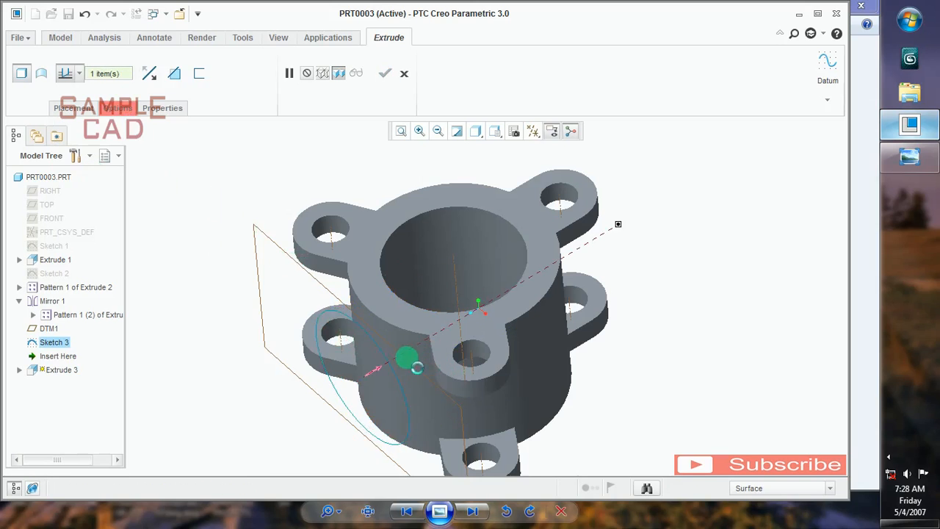
mouse_move(423, 412)
middle_mouse_down()
mouse_move(466, 378)
mouse_move(504, 377)
mouse_move(447, 390)
mouse_move(423, 456)
mouse_move(434, 426)
middle_mouse_up()
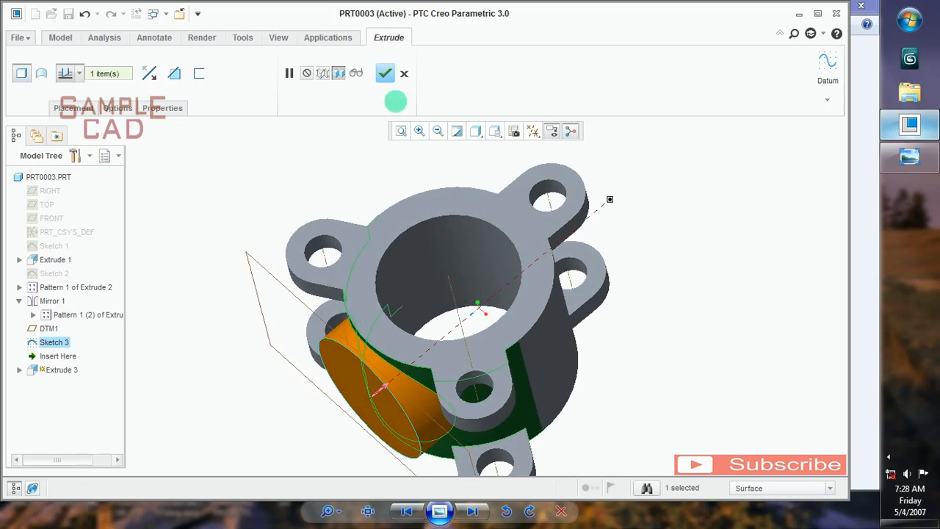
left_click(383, 71)
Step: Check the flange recess in the drawing and sketch a circle about 115 mm in diameter on the flange's face, centred on the origin
middle_click_drag(701, 250, 739, 283)
left_click(908, 156)
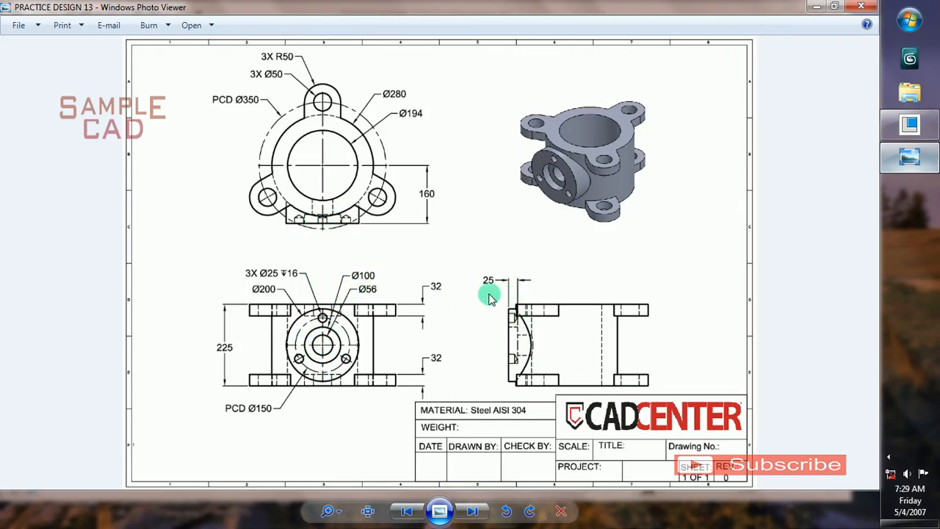
left_click(908, 126)
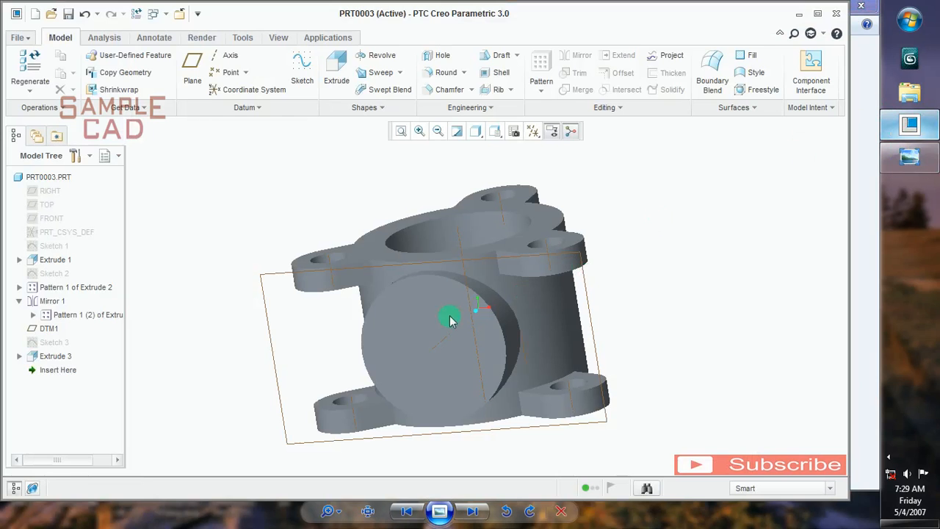
left_click(413, 331)
left_click(302, 74)
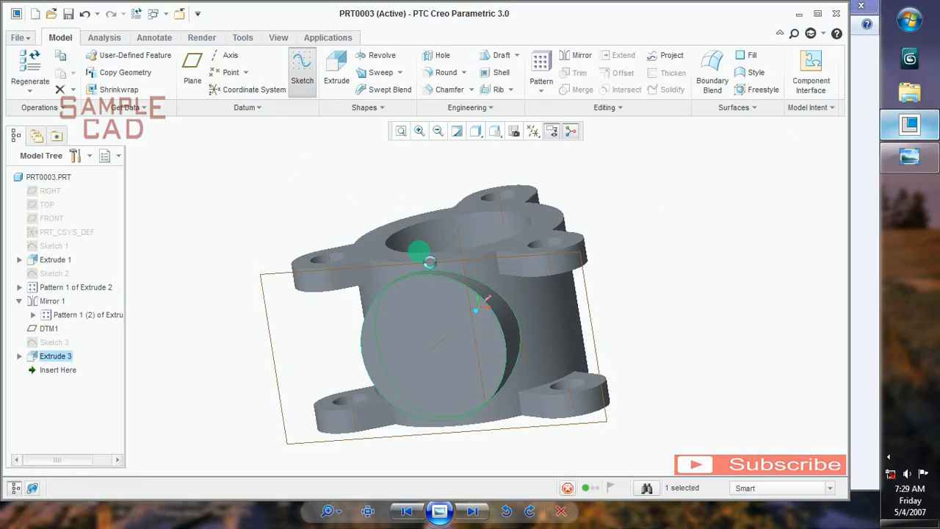
left_click(244, 89)
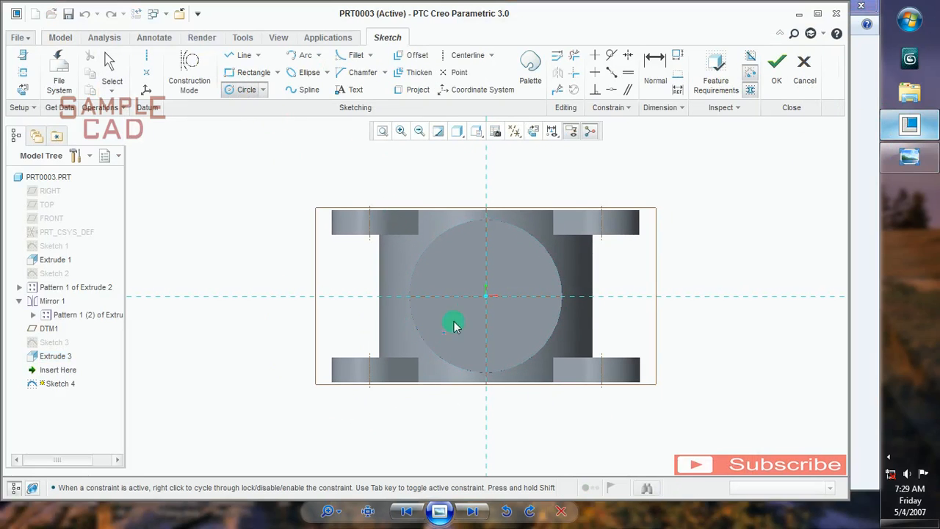
left_click(485, 296)
left_click(493, 252)
middle_click(456, 265)
Step: Set the recess circle's diameter to 100 mm and finish the sketch
scroll(444, 269, "down", 1)
double_click(423, 254)
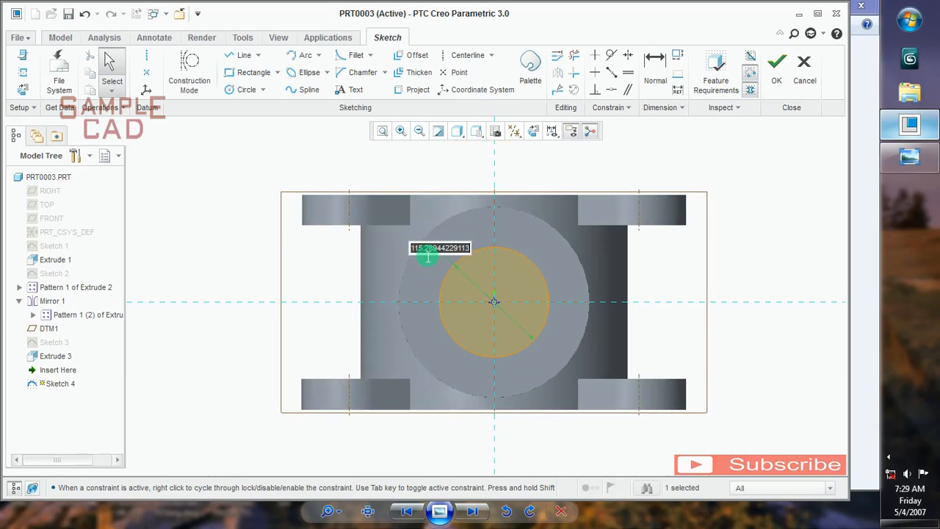
key("Return")
middle_click_drag(664, 312, 641, 324)
left_click(782, 83)
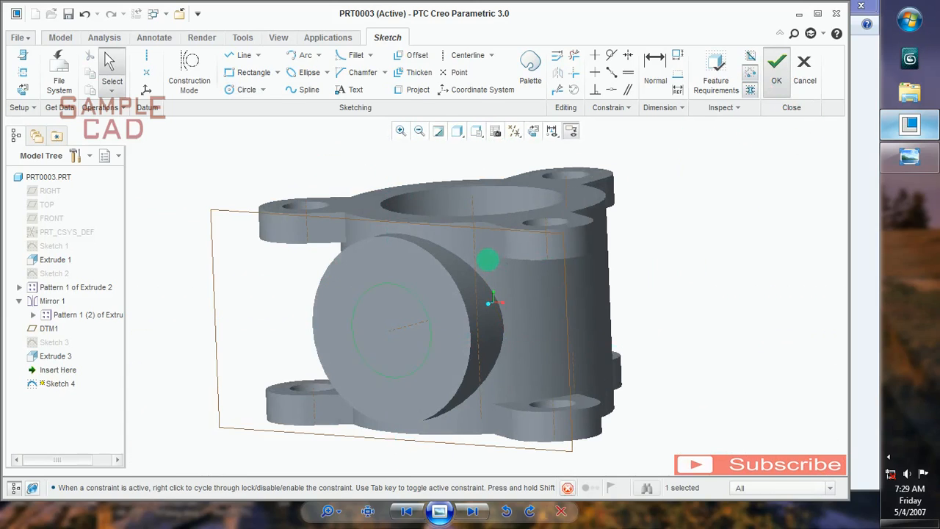
Step: Extrude the recess circle as a cut 25 mm deep into the side flange
middle_click_drag(486, 260, 478, 267)
left_click(326, 70)
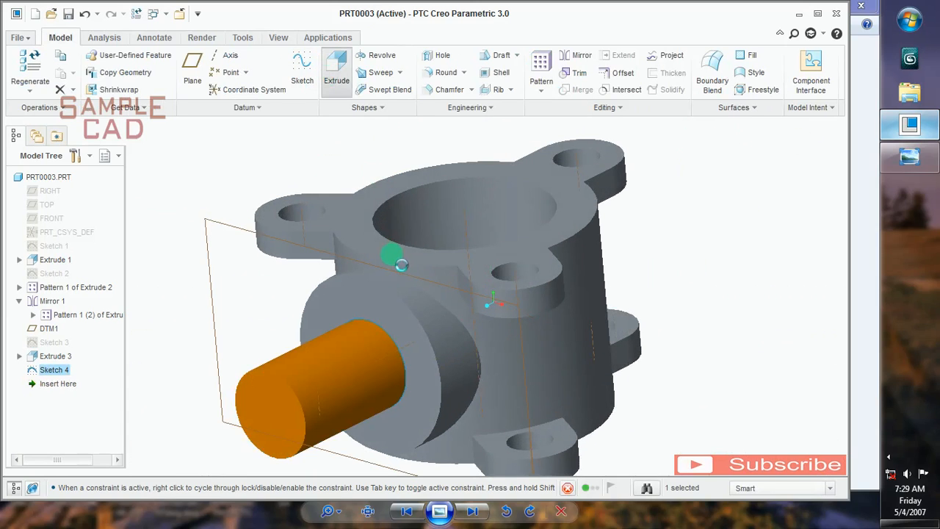
middle_click_drag(383, 267, 293, 190)
left_click(65, 71)
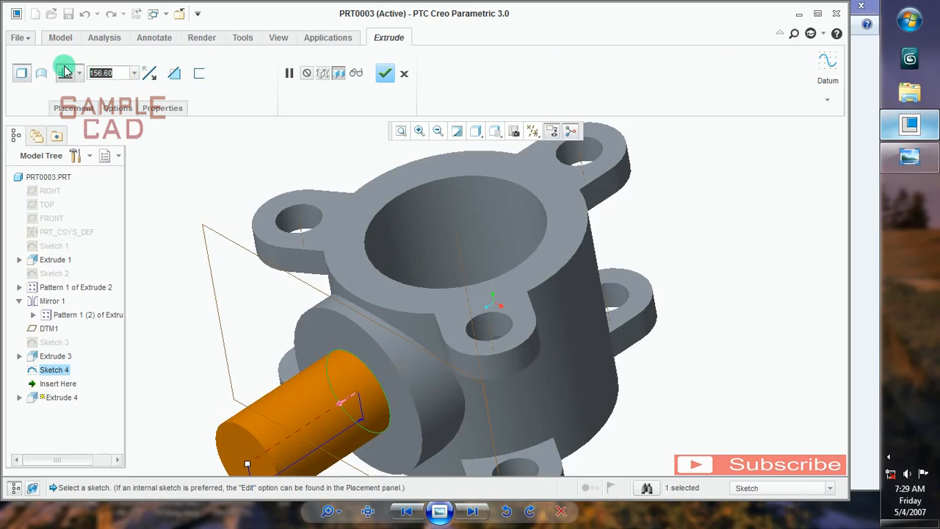
type("25")
key("Return")
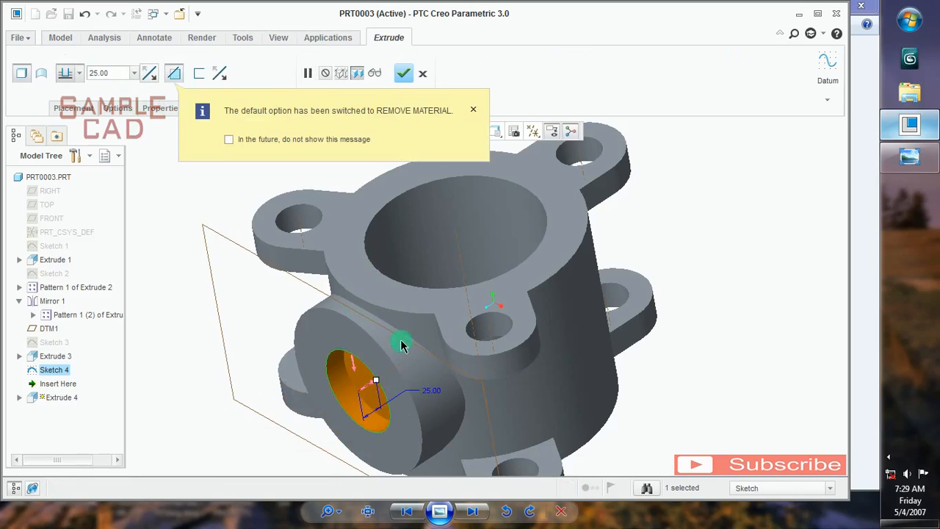
left_click(469, 112)
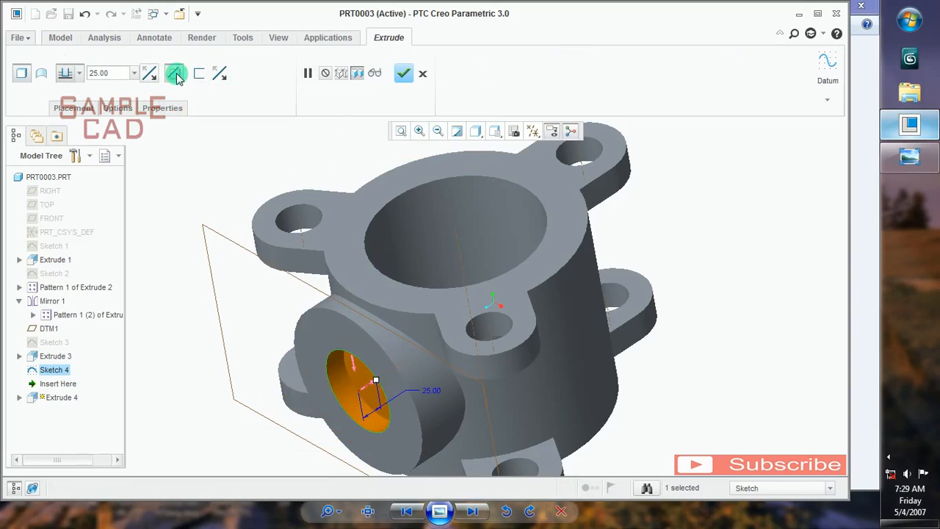
left_click(401, 77)
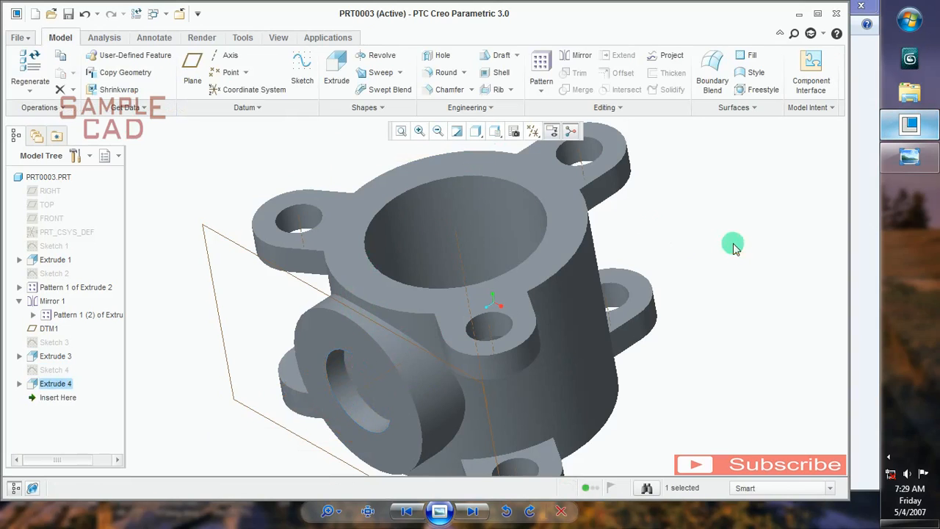
left_click(680, 272)
Step: Check the flange's central hole in the drawing and sketch a smaller circle on the recess floor, centred on the origin
scroll(679, 272, "up", 3)
middle_click_drag(566, 342, 752, 290)
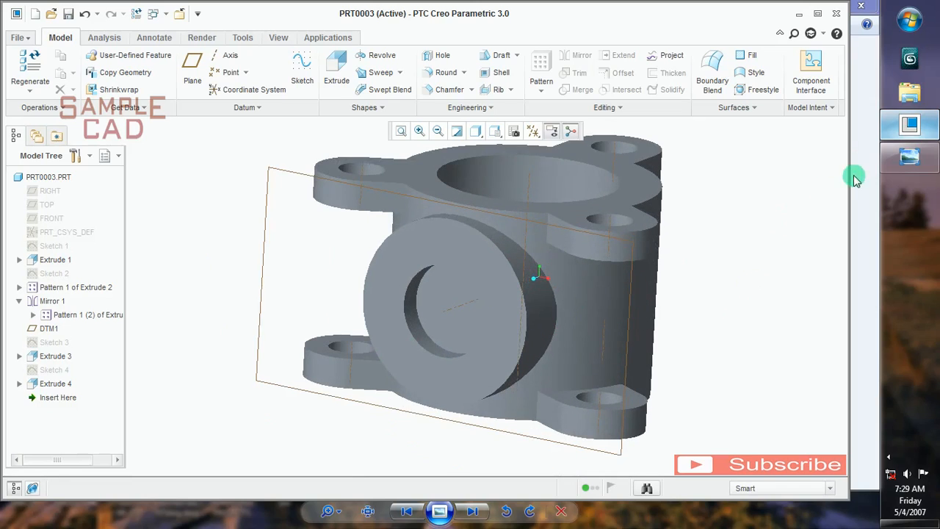
left_click(909, 156)
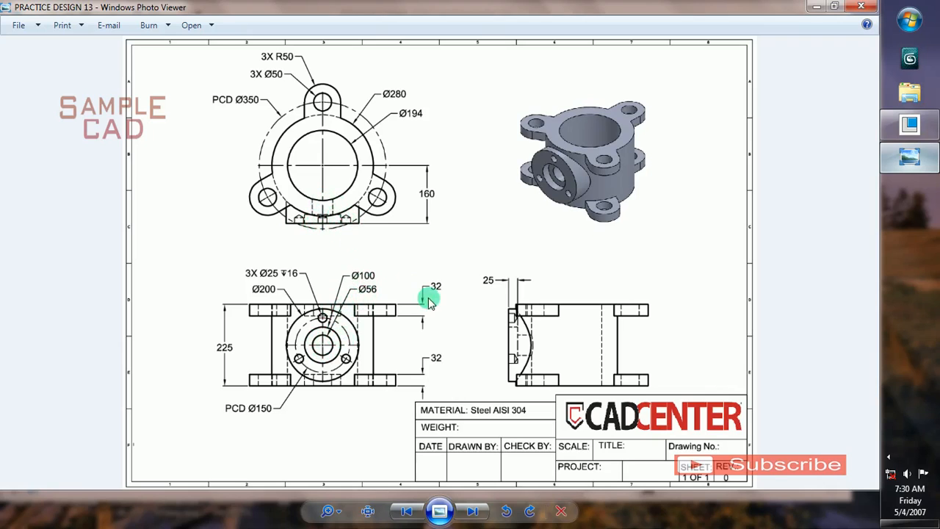
left_click(908, 125)
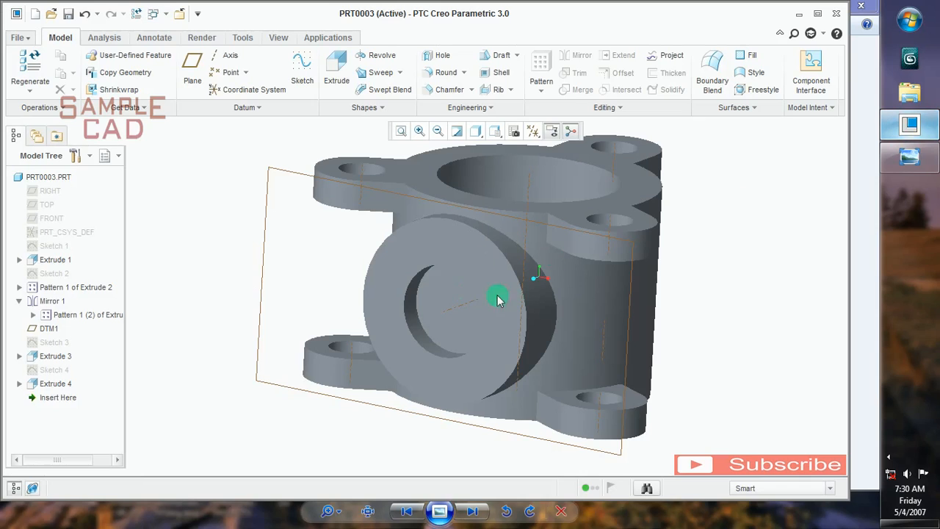
scroll(441, 290, "down", 2)
left_click(442, 296)
left_click(303, 78)
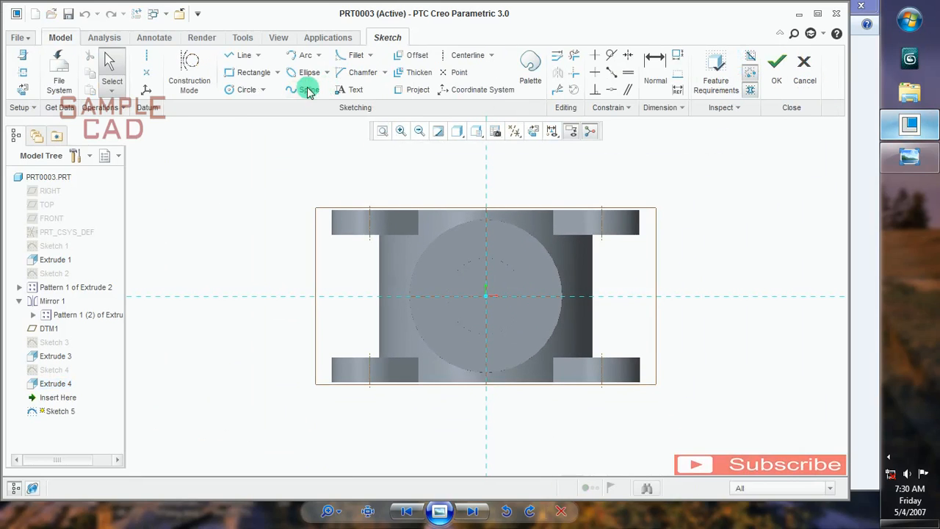
left_click(239, 89)
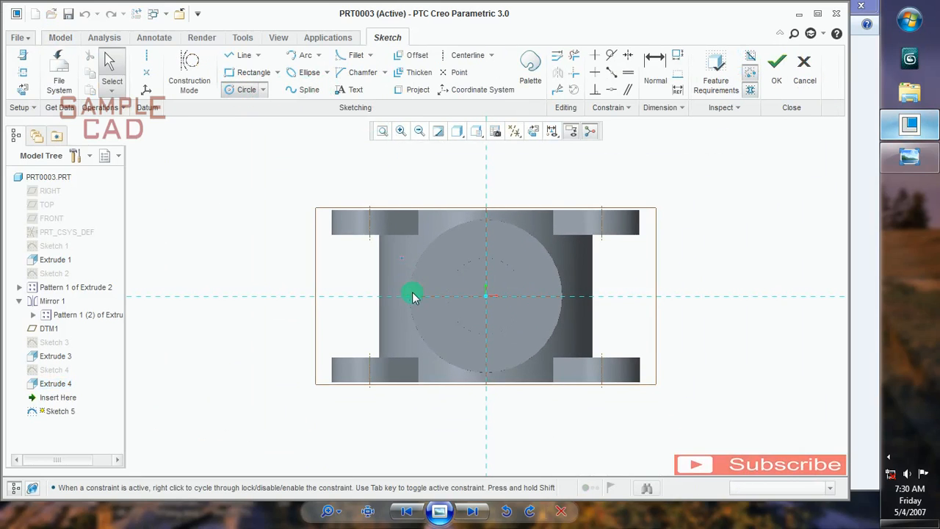
left_click(488, 272)
middle_click(448, 272)
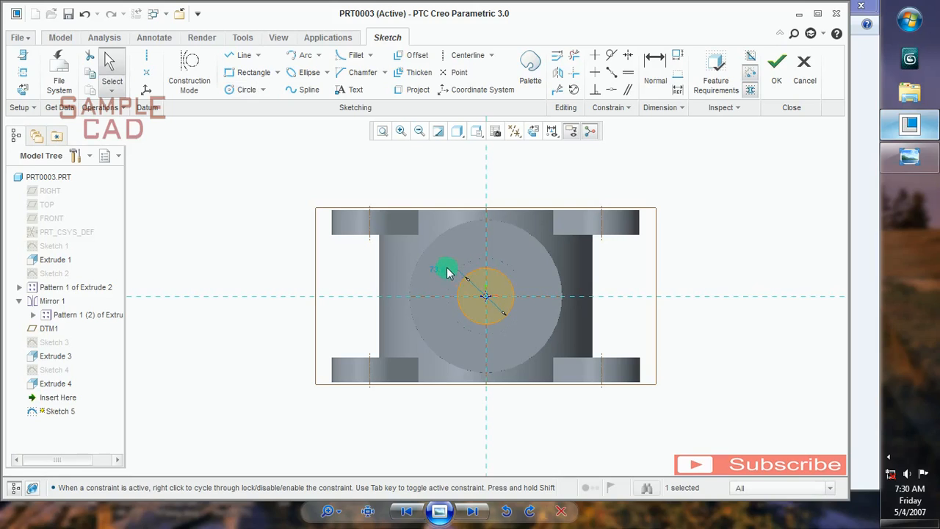
Step: Set the central hole circle's diameter to 56 mm and finish the sketch
double_click(451, 273)
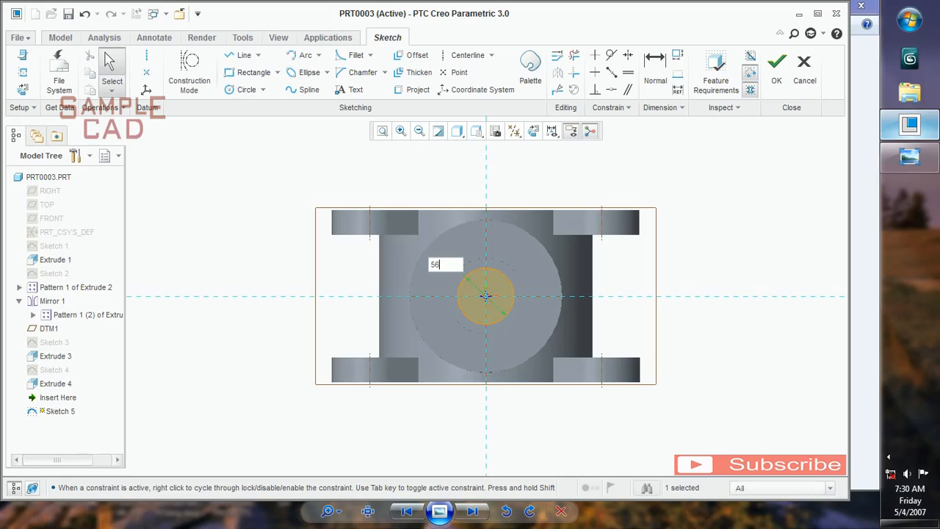
key("Return")
left_click(781, 86)
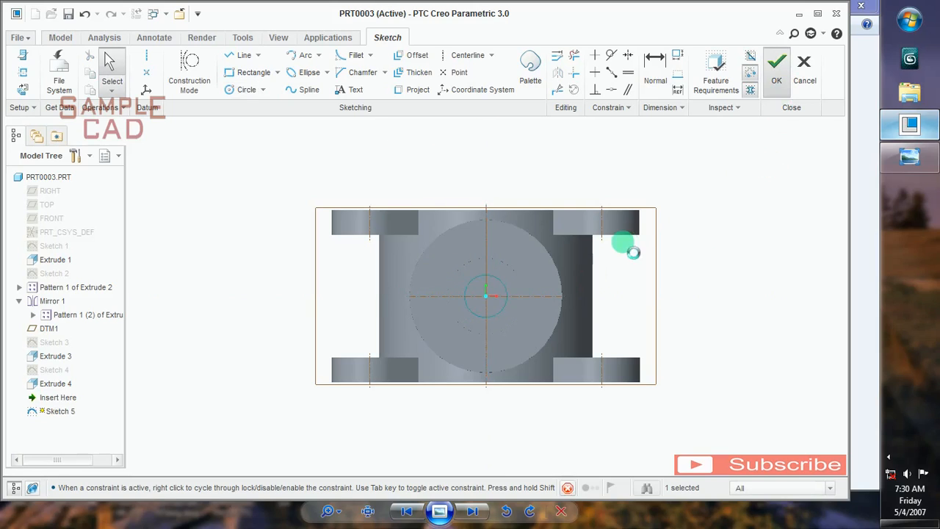
Step: Extrude the 56 mm circle as a cut 156.60 mm deep through the cylinder wall into the main bore
middle_click_drag(592, 257, 578, 288)
middle_click_drag(450, 291, 448, 310)
scroll(447, 311, "up", 3)
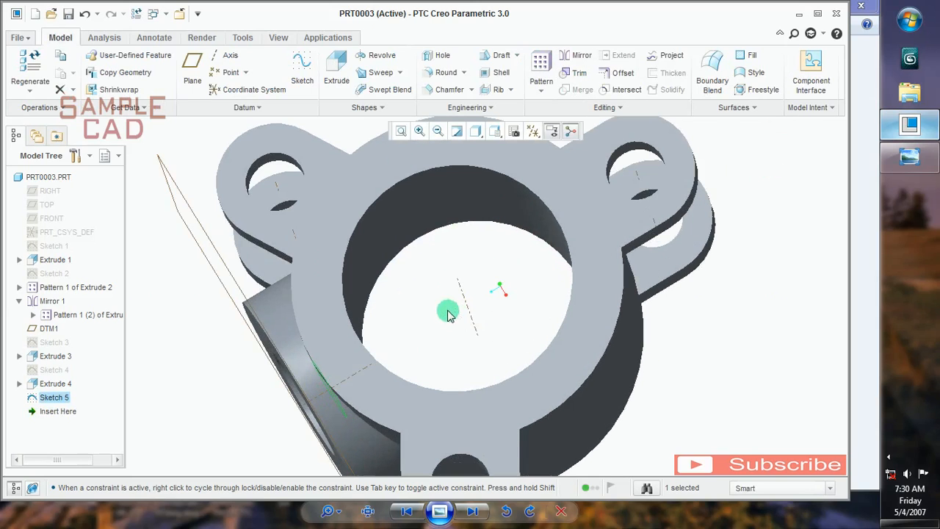
left_click(336, 70)
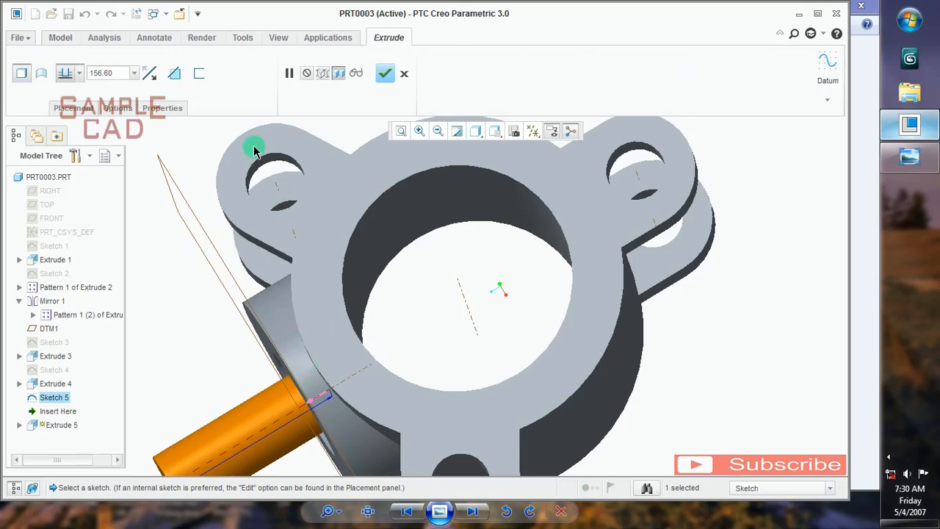
left_click(173, 73)
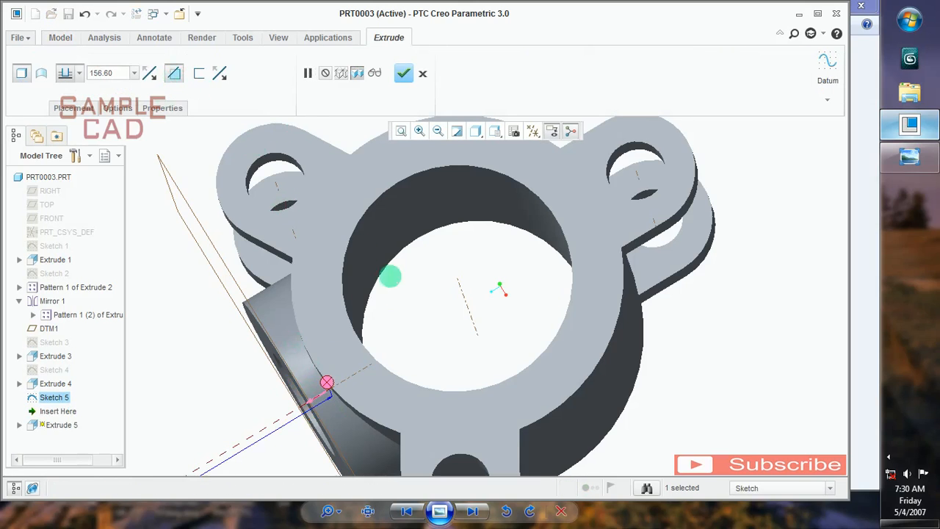
key("ctrl+d")
middle_click_drag(464, 249, 451, 290)
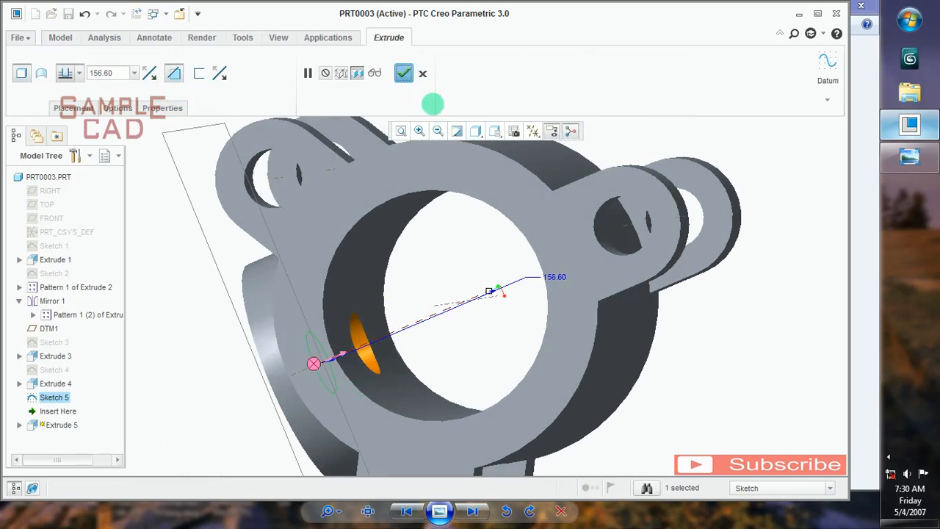
left_click(403, 72)
middle_click_drag(497, 339, 539, 262)
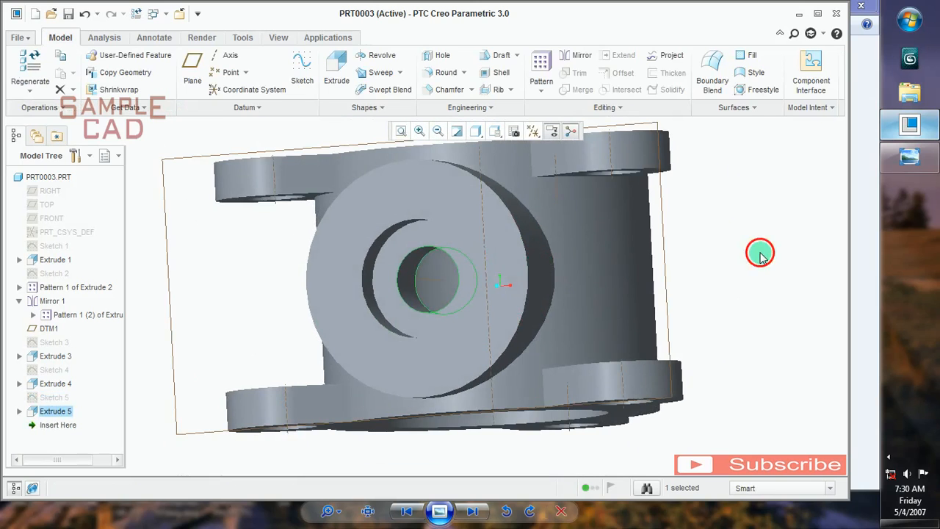
left_click(760, 252)
Step: Examine the side flange's recess and central hole from several angles and check the bolt-hole callout in the Practice Design 13 drawing
scroll(663, 296, "up", 1)
mouse_move(616, 325)
middle_mouse_down()
mouse_move(631, 339)
mouse_move(621, 342)
middle_mouse_up()
scroll(620, 339, "up", 2)
middle_click_drag(746, 334, 767, 287)
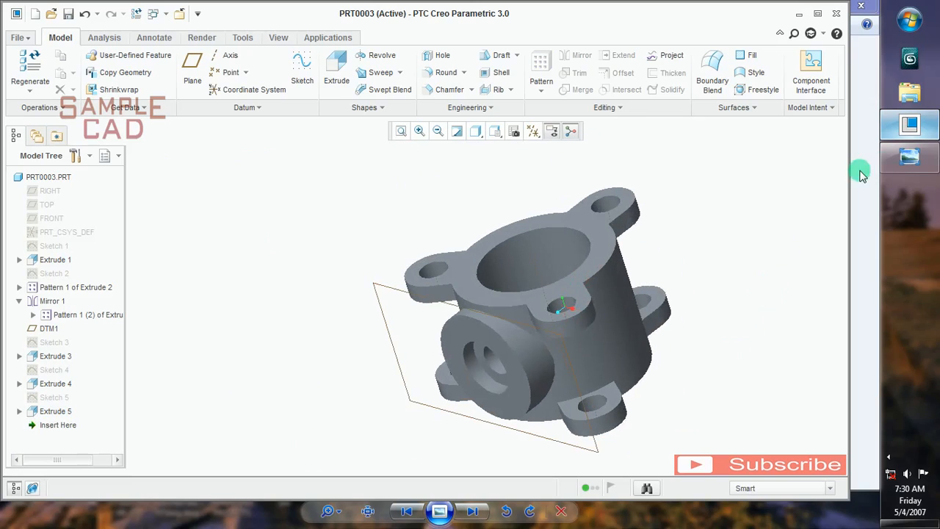
left_click(910, 158)
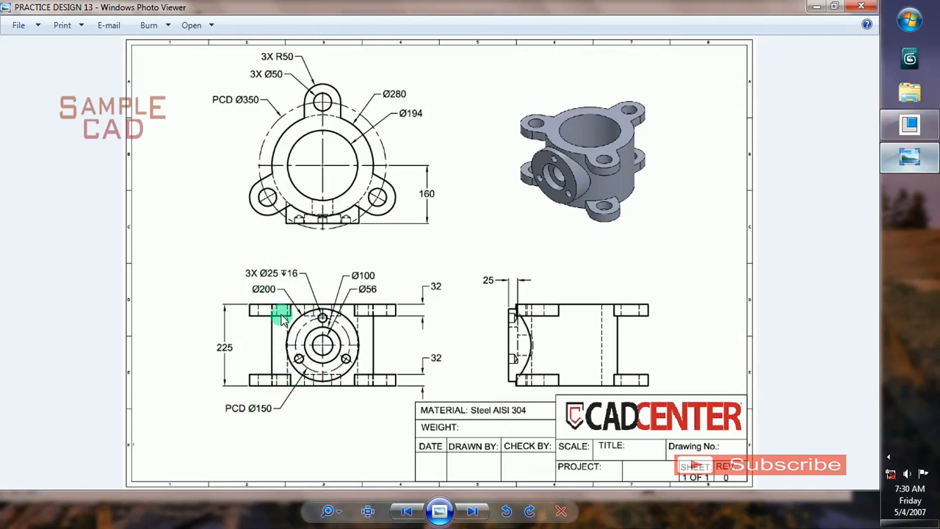
left_click(907, 155)
middle_click_drag(698, 256, 561, 374)
scroll(562, 374, "down", 4)
left_click(516, 307)
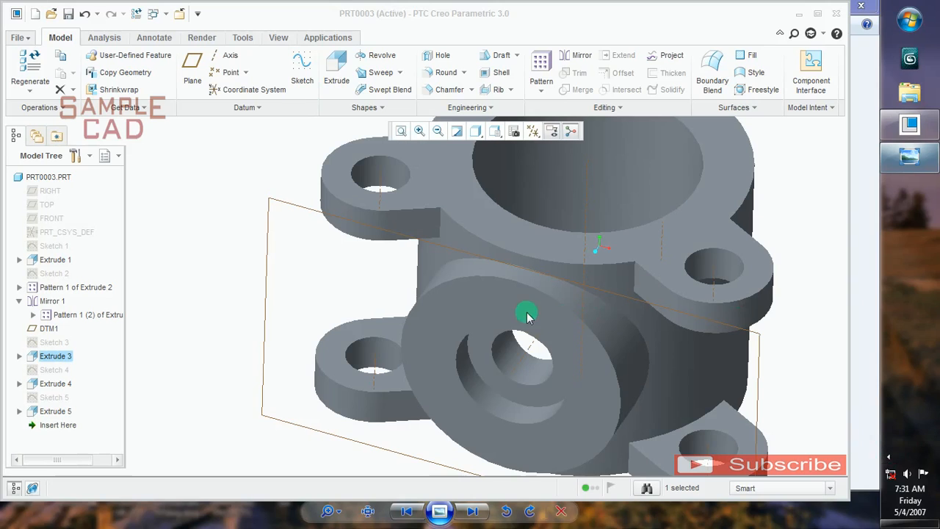
left_click(221, 261)
scroll(221, 261, "up", 2)
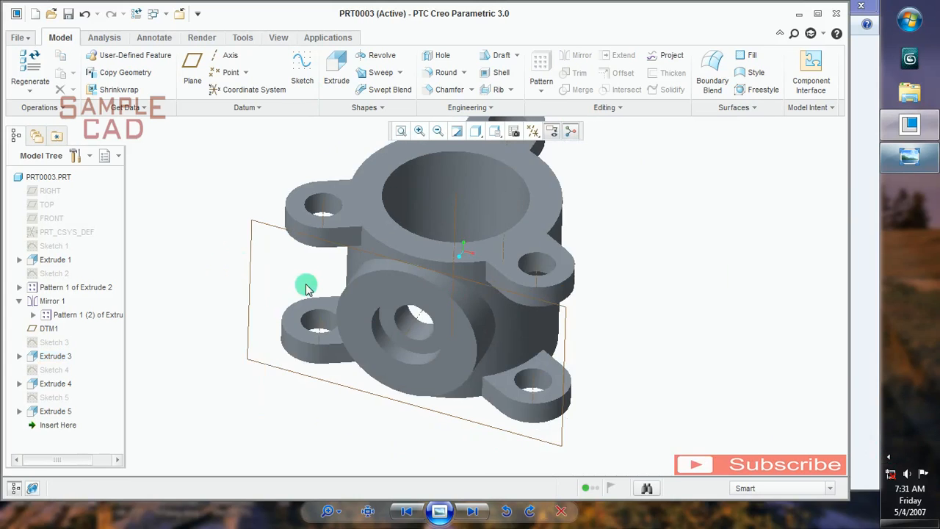
scroll(348, 296, "down", 2)
mouse_move(390, 303)
middle_mouse_down()
mouse_move(393, 294)
mouse_move(391, 305)
middle_mouse_up()
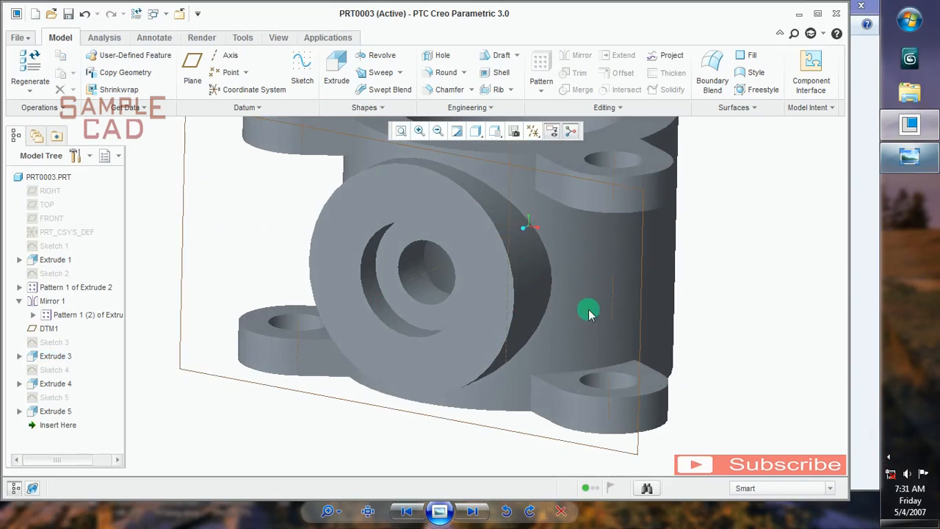
scroll(595, 306, "up", 2)
Step: Start a sketch on the side flange's outer face and draw a construction circle about 64 mm in radius, centred on the origin
left_click(510, 255)
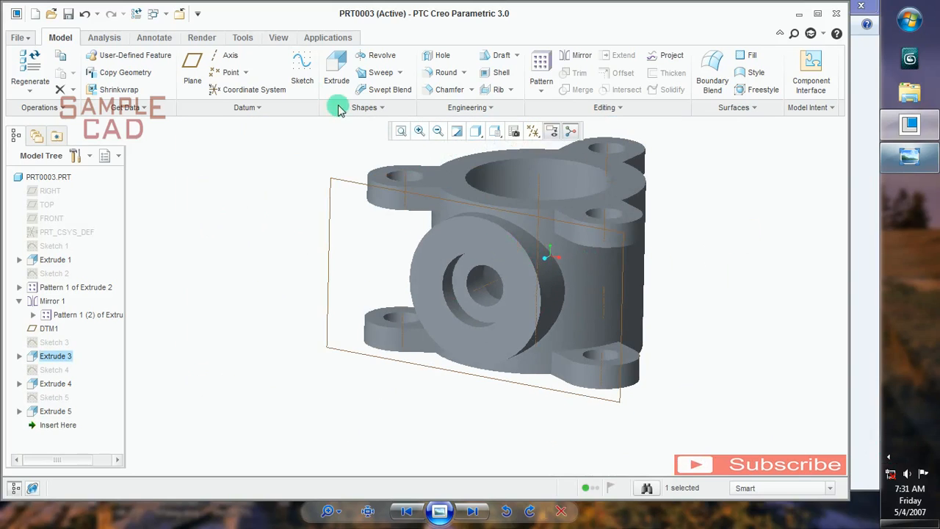
left_click(301, 74)
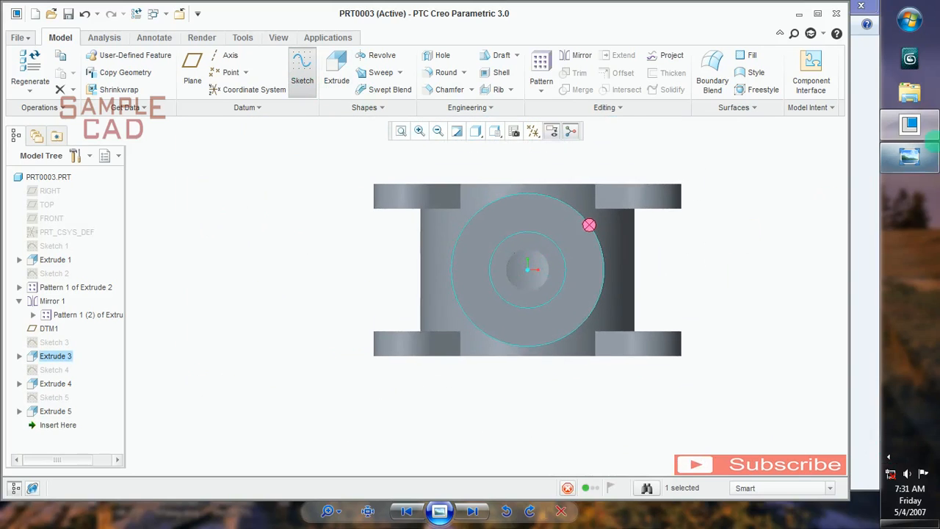
left_click(910, 156)
left_click(903, 166)
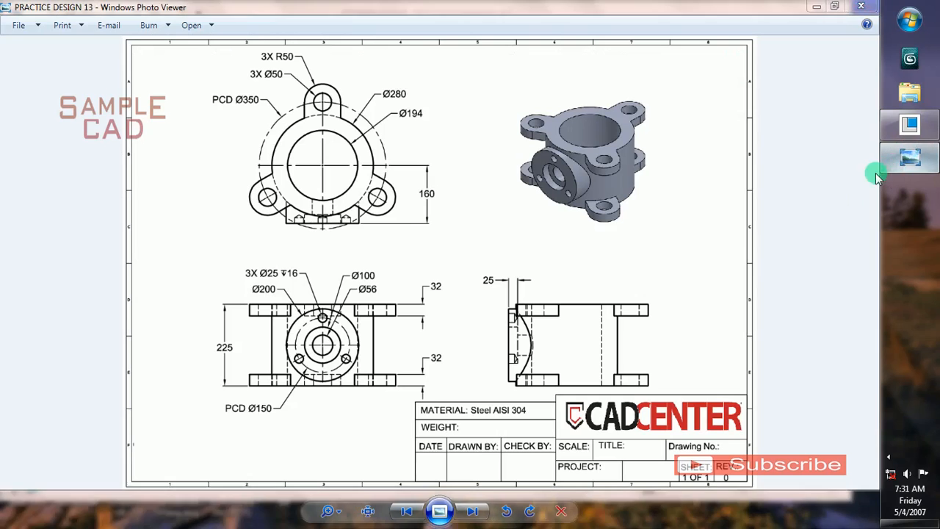
scroll(570, 292, "down", 2)
left_click(248, 89)
scroll(440, 302, "down", 2)
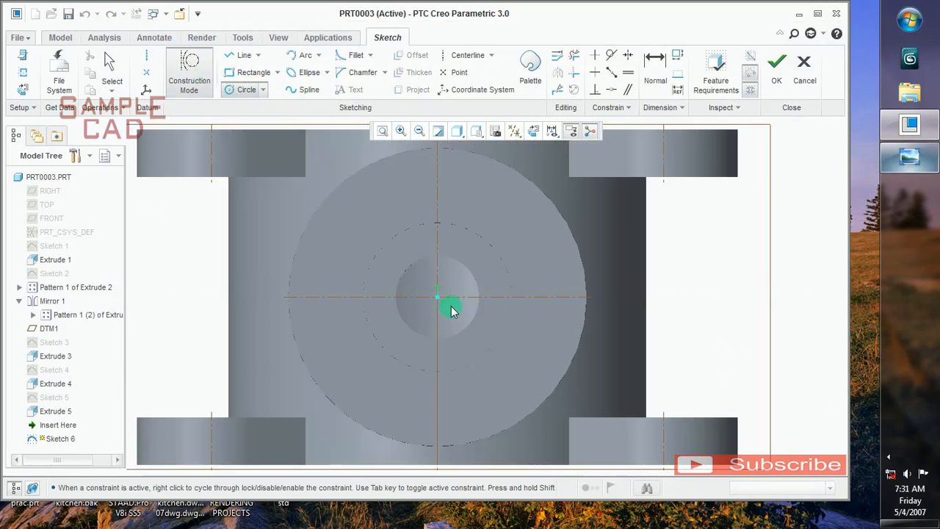
left_click(438, 296)
left_click(447, 201)
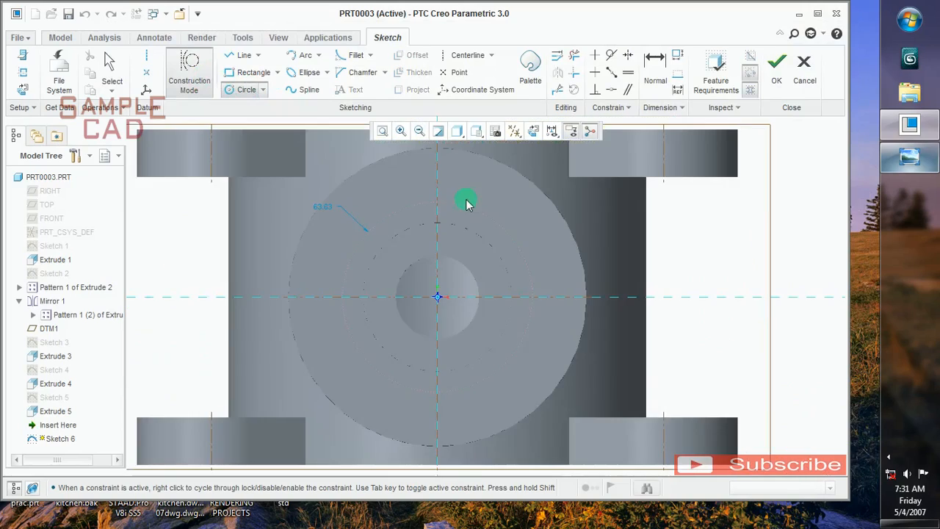
key("Escape")
key("Escape")
left_click(523, 294)
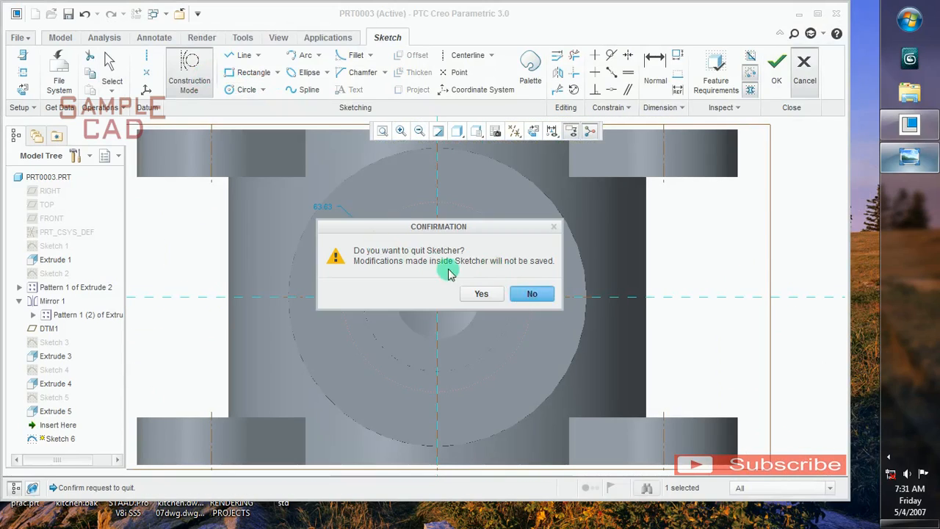
Step: Set the construction circle's radius to 150/2, giving 75 mm
double_click(325, 205)
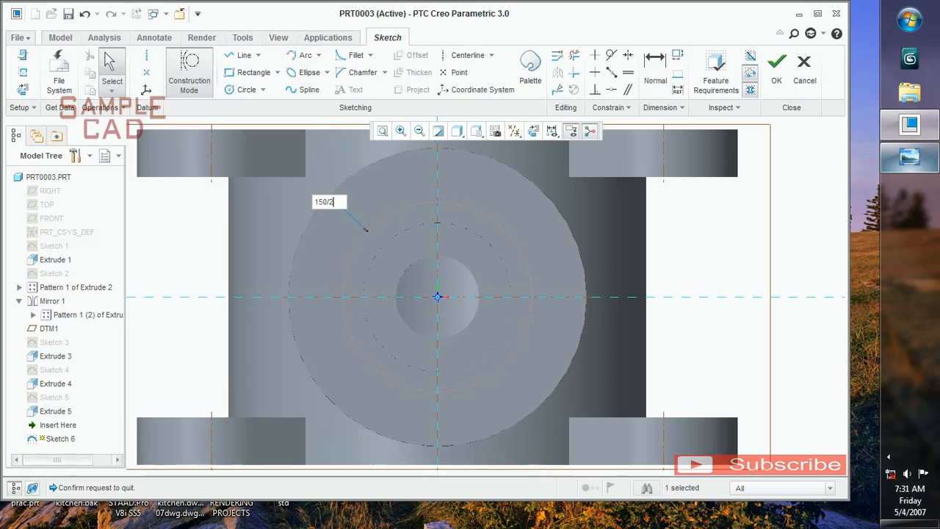
scroll(416, 269, "down", 2)
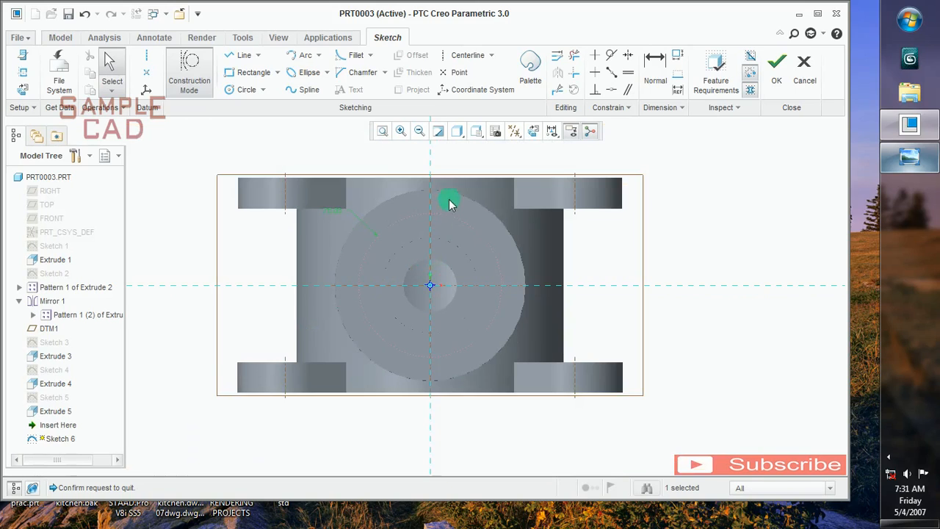
left_click(713, 220)
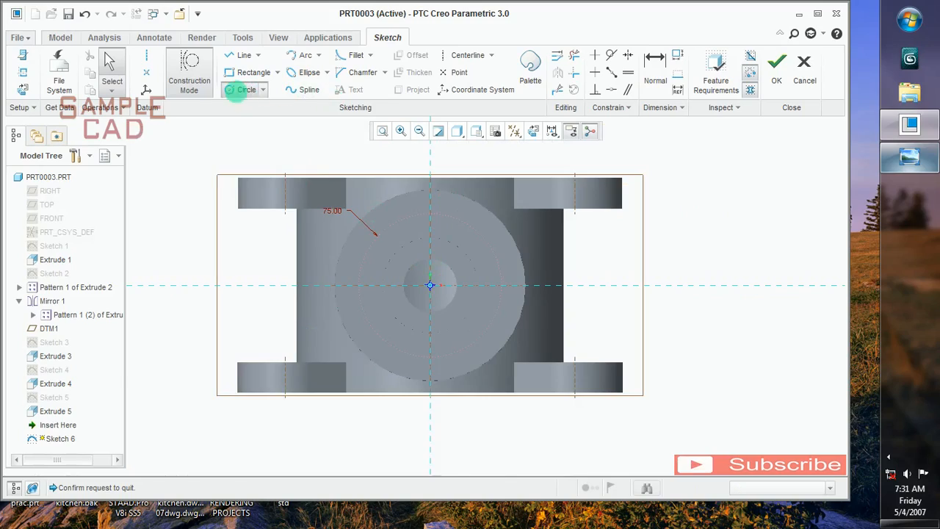
Step: Sketch a solid circle about 14 mm in diameter centred where the construction circle meets the vertical reference above the origin
left_click(237, 89)
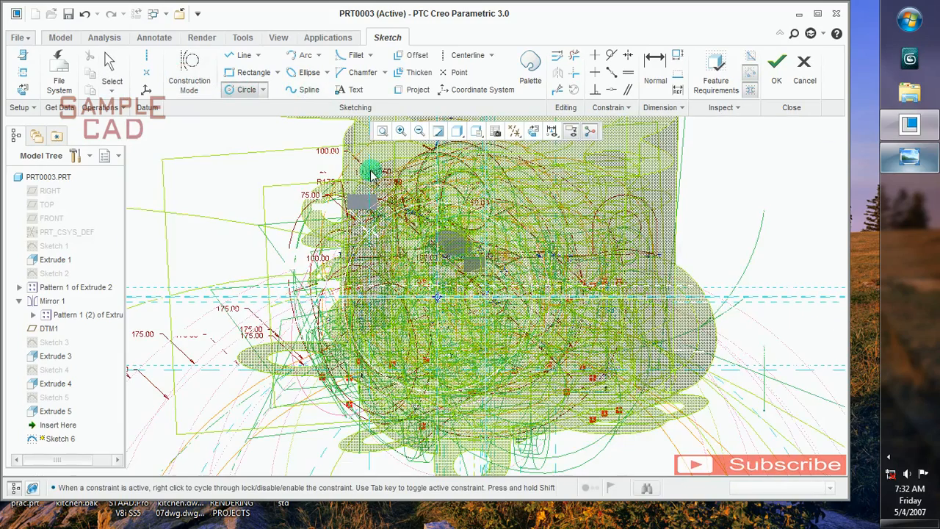
scroll(372, 173, "down", 4)
scroll(372, 163, "up", 5)
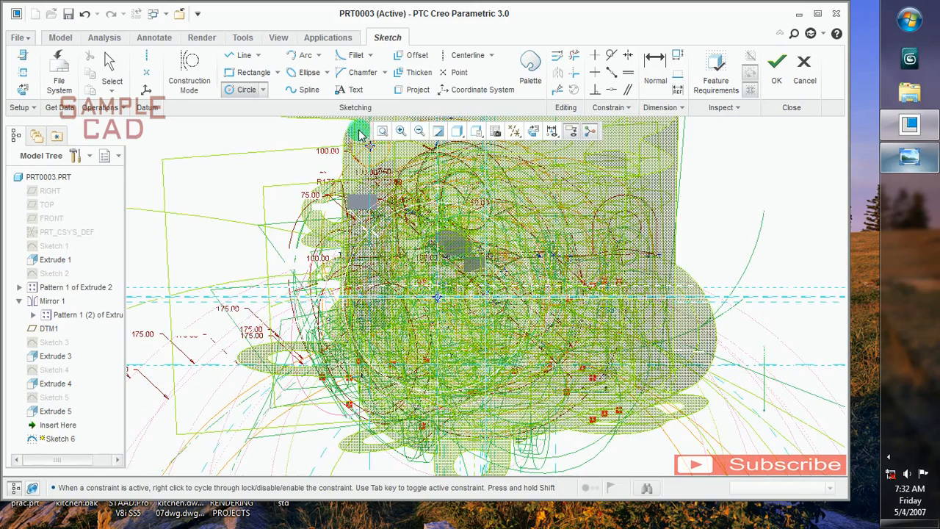
left_click(359, 131)
middle_click(418, 242)
scroll(417, 241, "up", 4)
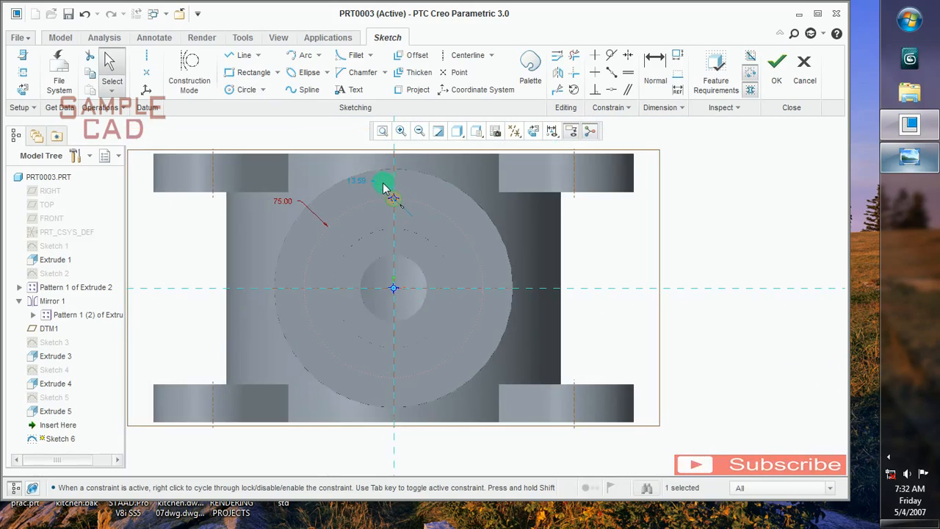
Step: Set the bolt-hole circle's diameter to 25 mm and finish the sketch
double_click(360, 184)
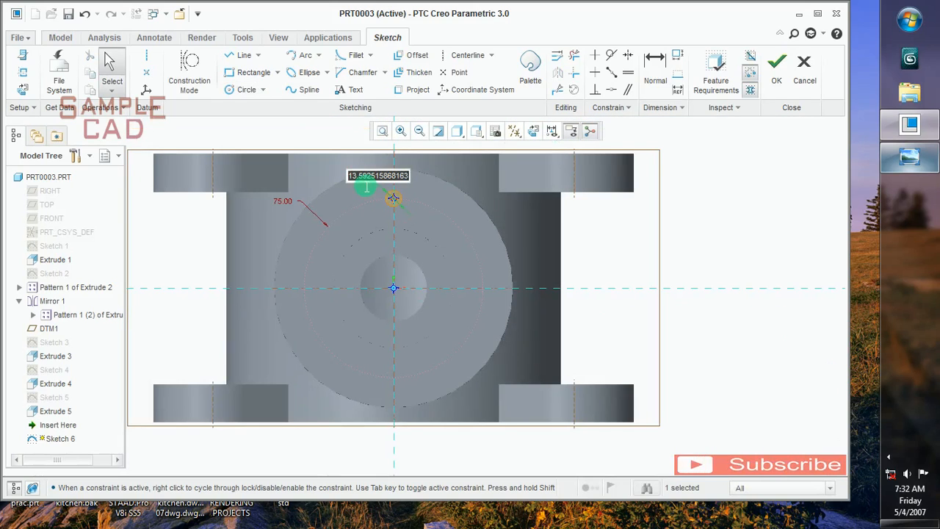
type("25")
left_click(360, 185)
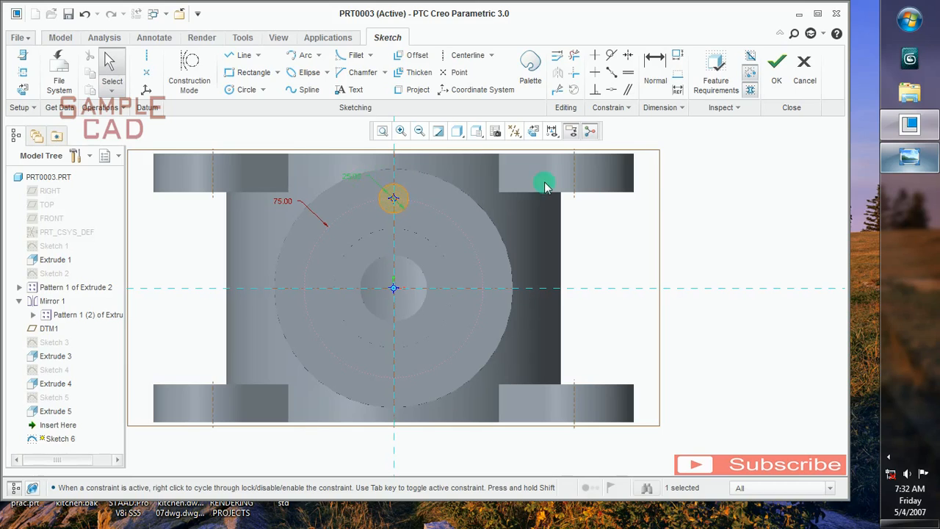
scroll(658, 237, "down", 2)
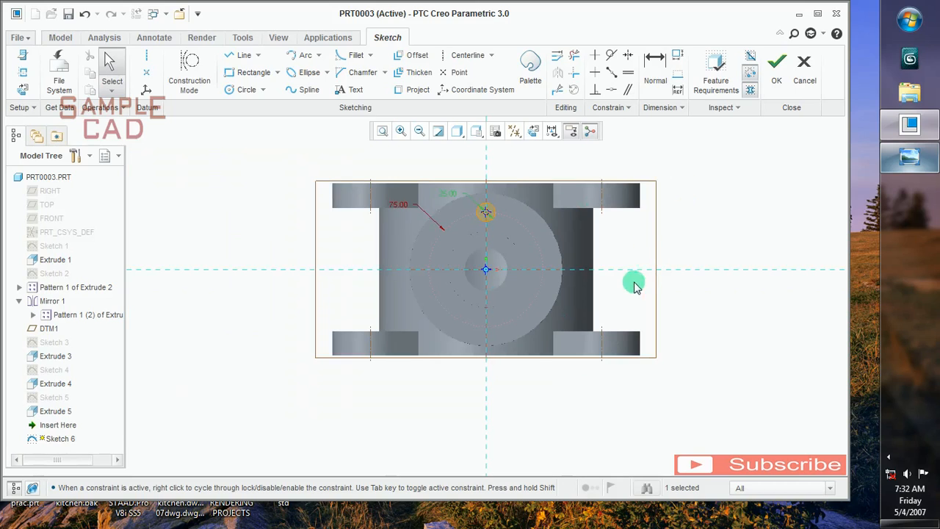
left_click(777, 81)
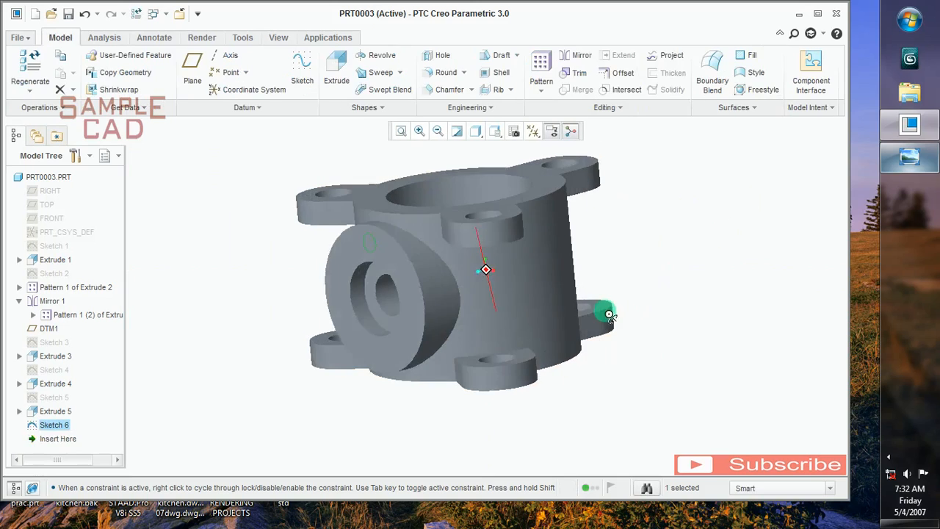
Step: Start extruding the 25 mm circle with a depth of 16 mm
left_click(337, 69)
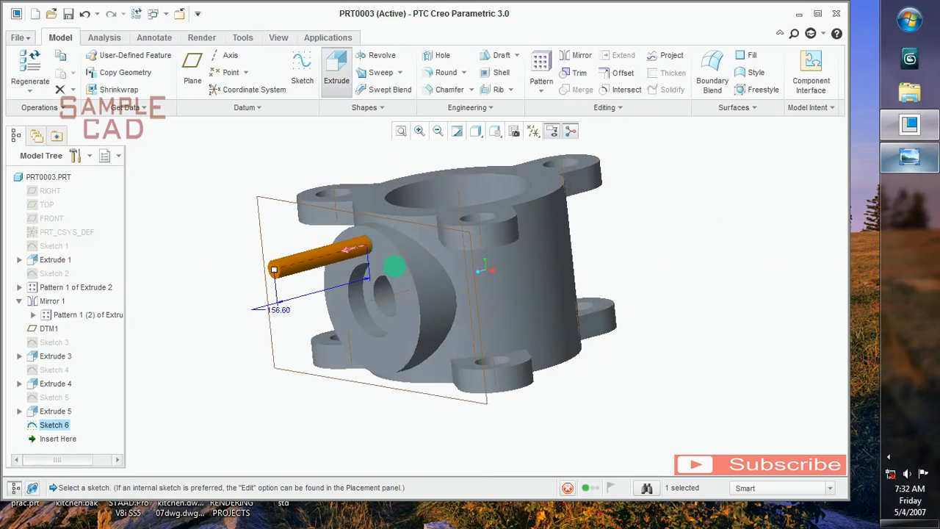
double_click(100, 73)
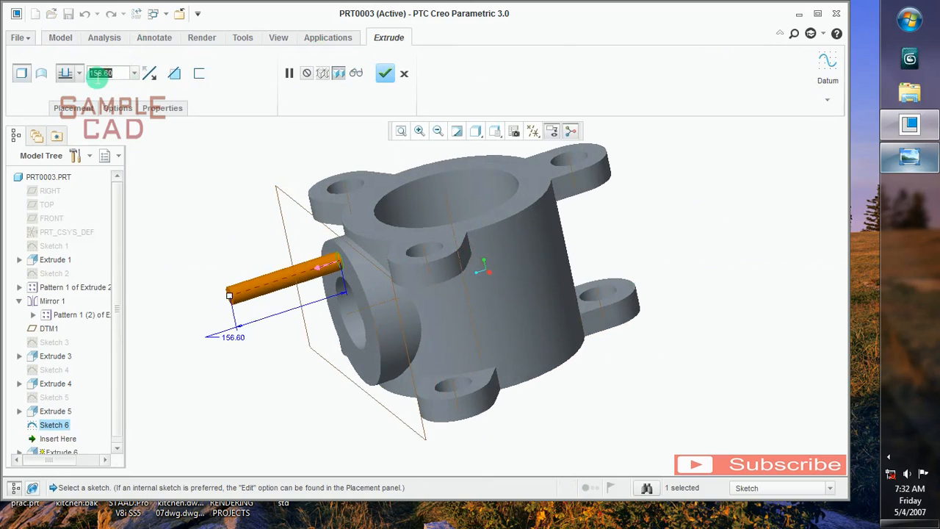
type("16")
key("Return")
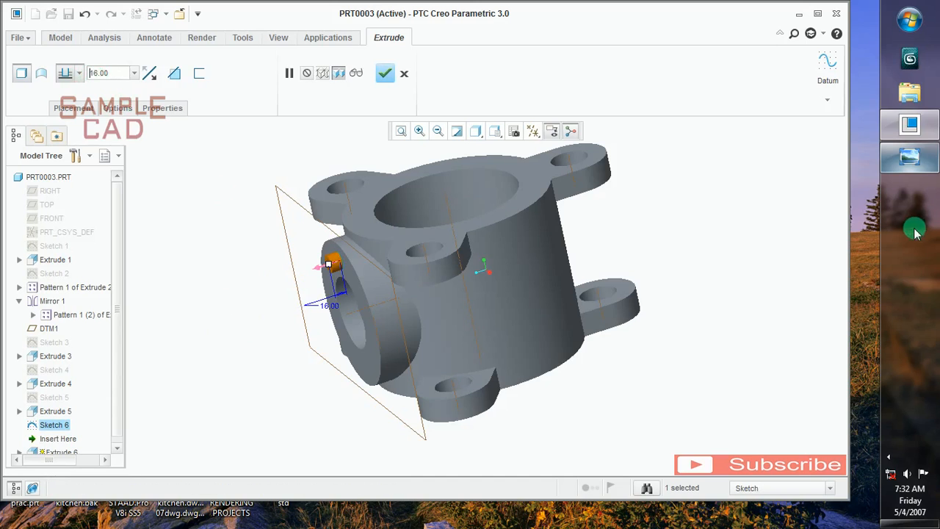
Step: Check the bolt holes in the drawing, reverse the extrusion into the flange as a cut, and complete it
left_click(909, 155)
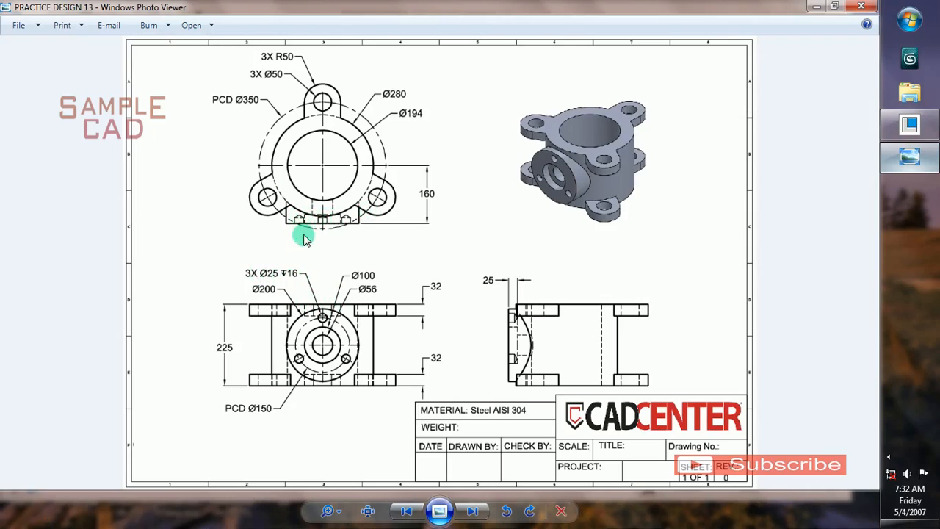
left_click(919, 121)
left_click(149, 73)
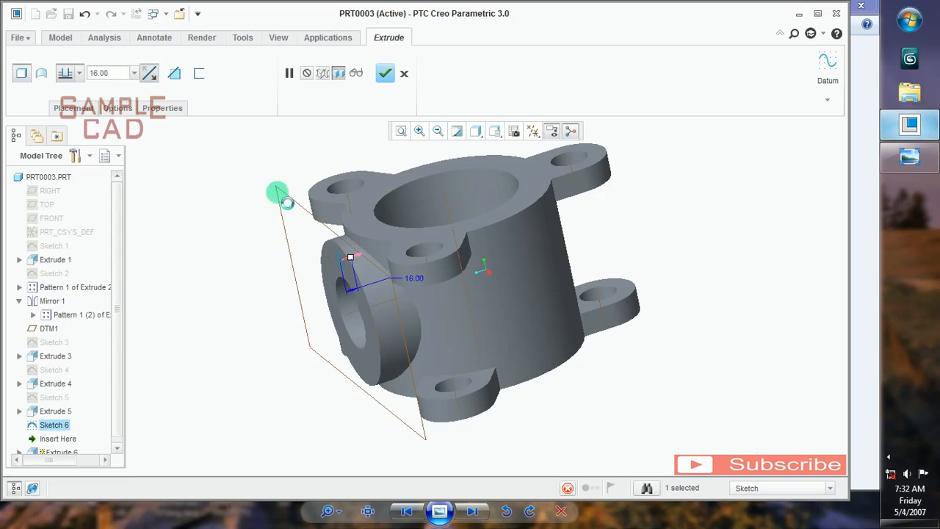
middle_click_drag(316, 257, 338, 254)
scroll(353, 255, "up", 3)
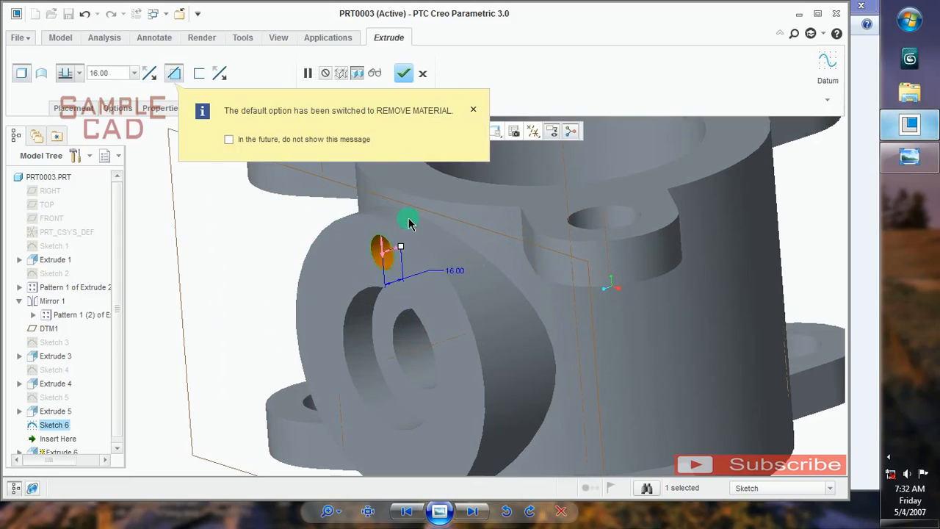
left_click(409, 77)
left_click(256, 257)
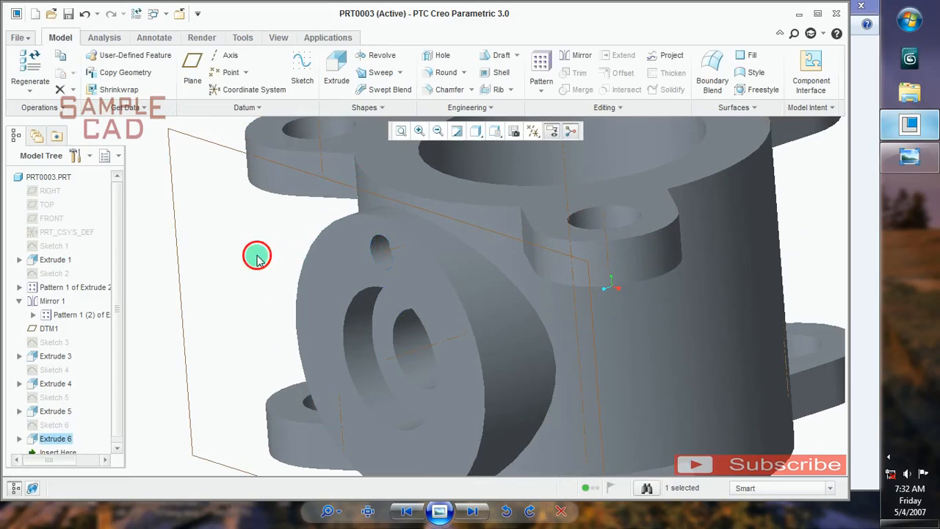
Step: Start an axis pattern of the flange bolt hole, using the central hole's axis as the pattern centre
scroll(248, 256, "down", 3)
left_click_drag(117, 370, 119, 412)
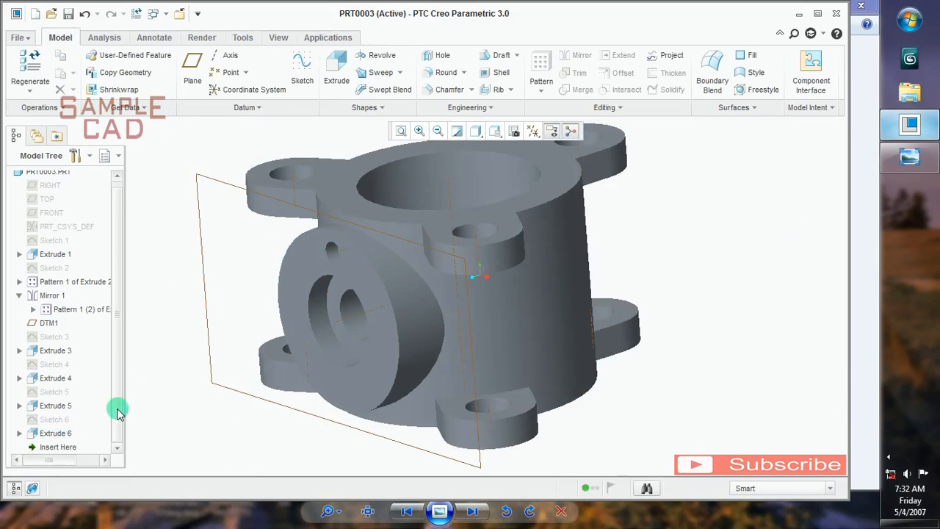
left_click(53, 434)
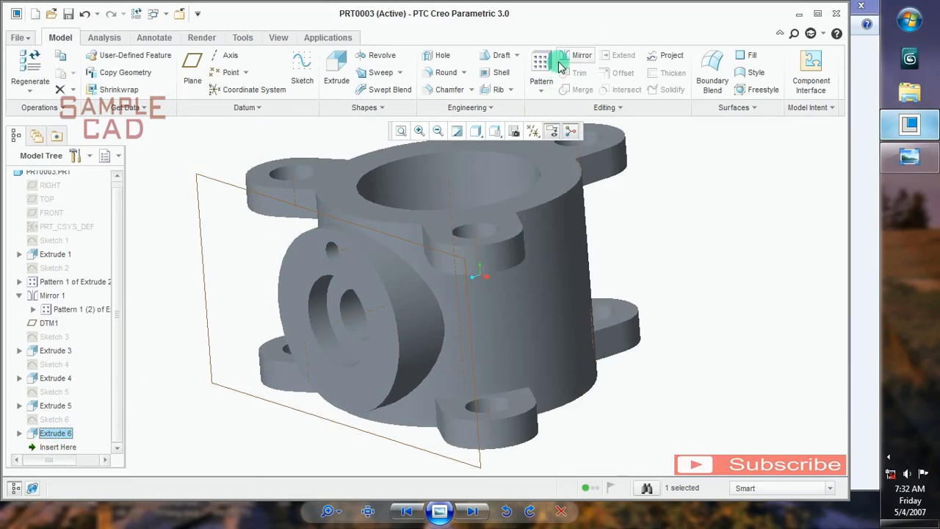
left_click(542, 88)
left_click(550, 109)
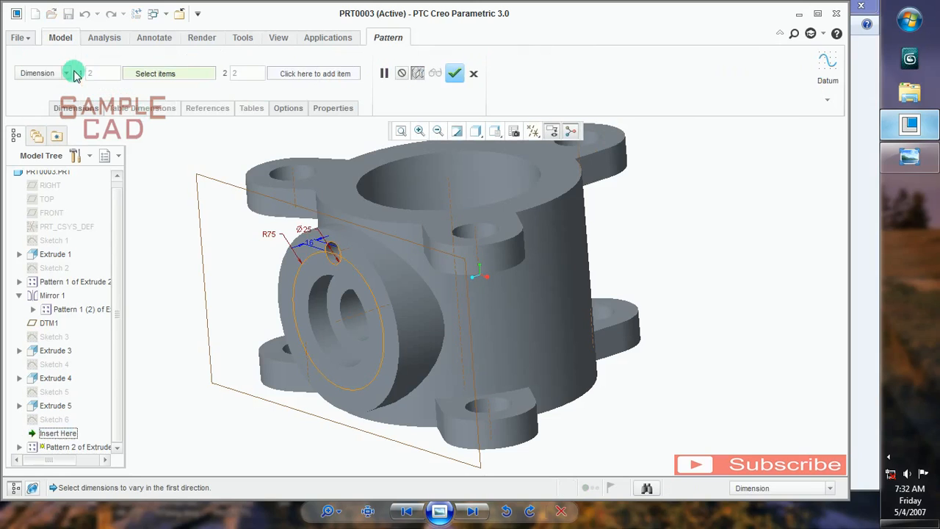
left_click(69, 73)
left_click(33, 103)
middle_click_drag(304, 275, 419, 227)
scroll(434, 224, "up", 3)
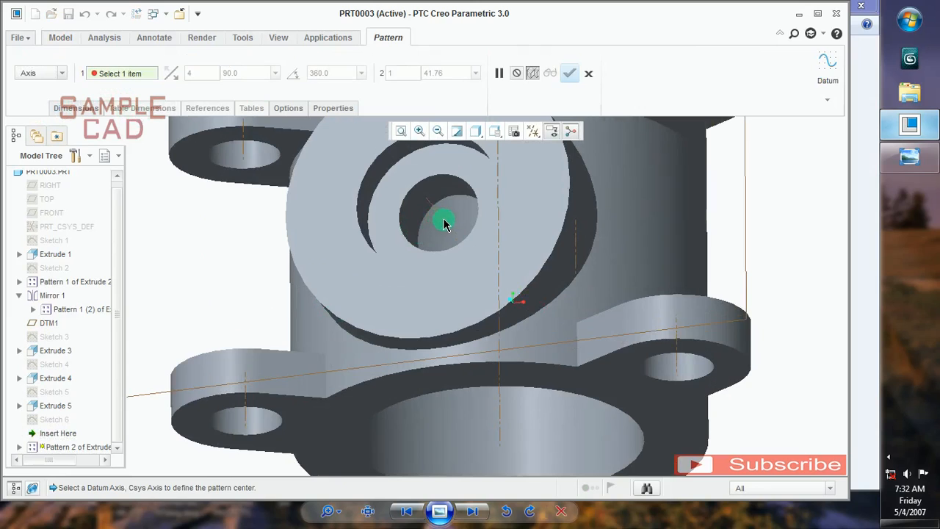
left_click(446, 222)
Step: Set the pattern to 3 bolt holes evenly spaced over 360 degrees and complete it
scroll(446, 222, "down", 3)
left_click(317, 75)
left_click(293, 73)
scroll(362, 315, "down", 3)
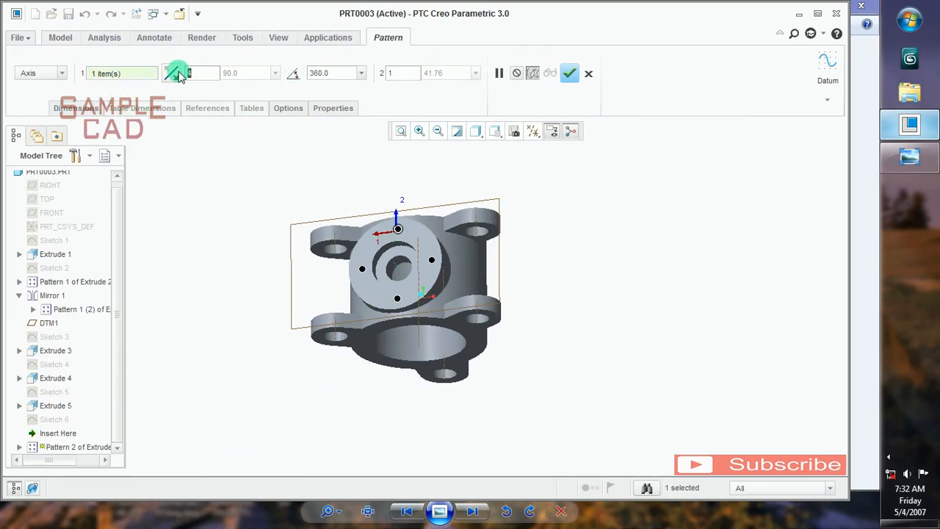
type("3")
key("Return")
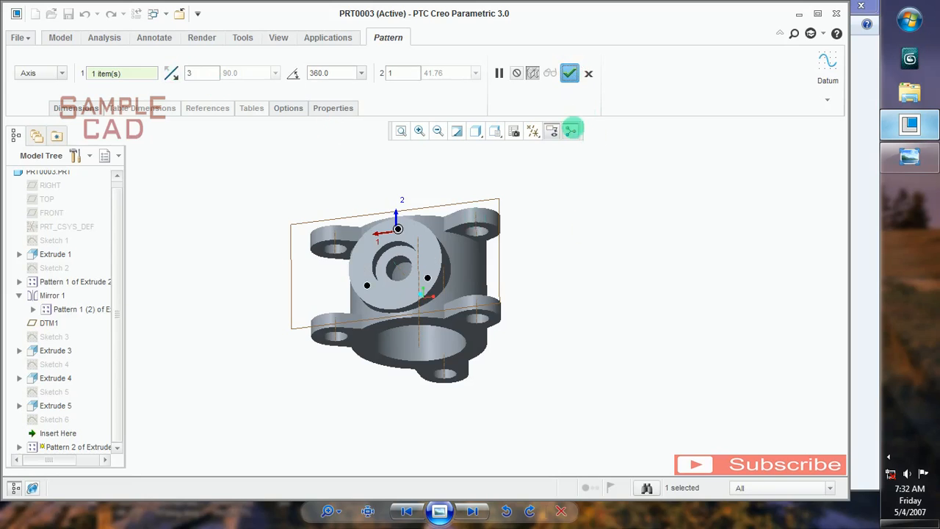
middle_click_drag(518, 271, 524, 300)
left_click(589, 383)
middle_click_drag(590, 383, 531, 306)
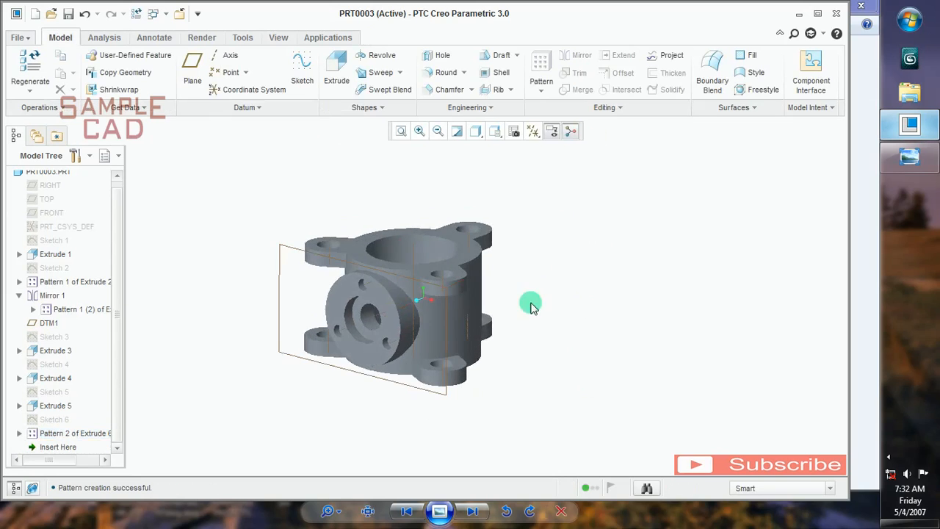
Step: Hide the datum planes and the spin center so that only the solid housing is displayed
left_click(532, 131)
left_click(576, 213)
middle_click_drag(587, 301, 553, 315)
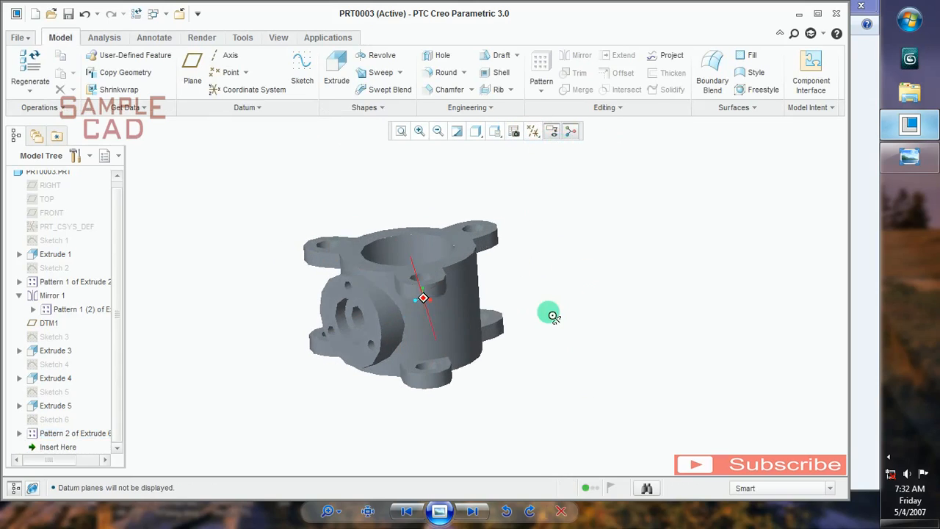
left_click(571, 131)
scroll(627, 259, "down", 2)
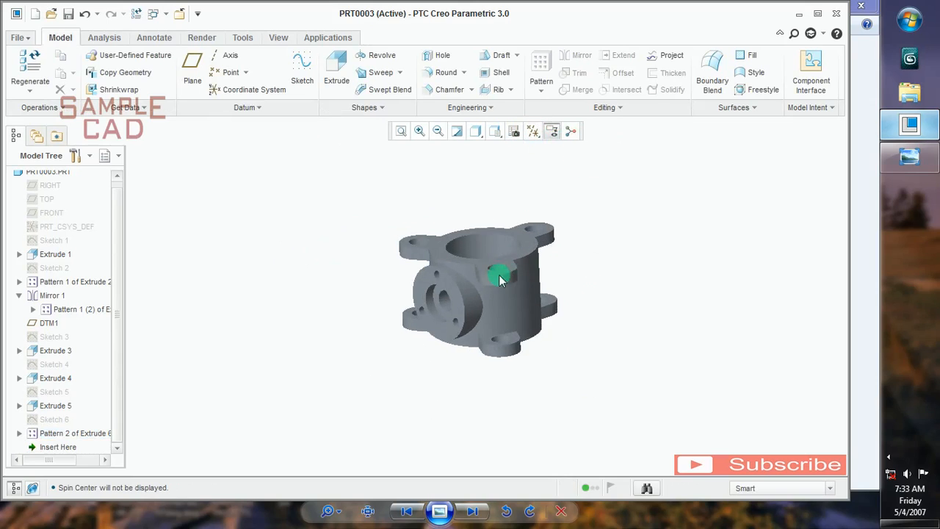
scroll(494, 245, "up", 3)
mouse_move(491, 245)
middle_mouse_down()
mouse_move(508, 235)
mouse_move(497, 237)
mouse_move(488, 301)
mouse_move(495, 243)
mouse_move(543, 256)
mouse_move(542, 279)
mouse_move(514, 272)
mouse_move(503, 301)
mouse_move(520, 260)
mouse_move(490, 268)
mouse_move(497, 271)
mouse_move(502, 245)
mouse_move(499, 262)
mouse_move(533, 261)
mouse_move(497, 250)
mouse_move(652, 268)
middle_mouse_up()
middle_click_drag(507, 271, 501, 284)
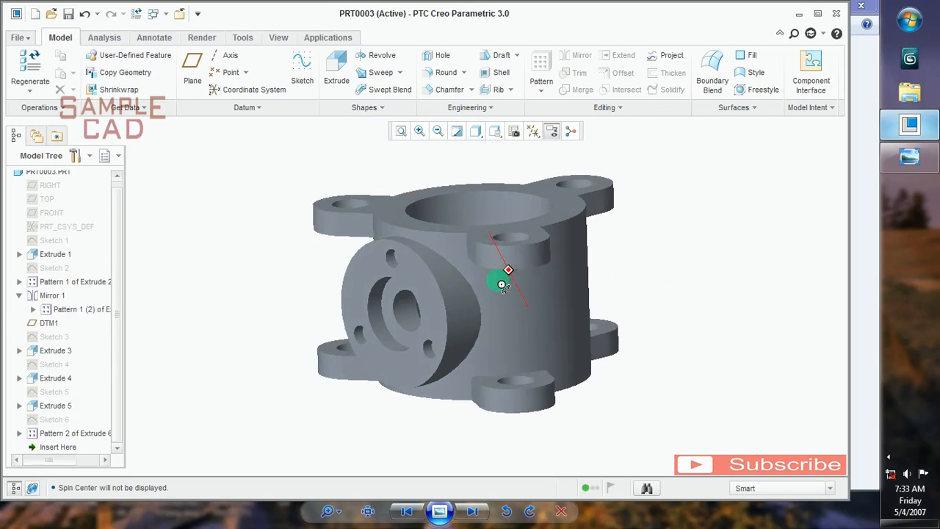
Step: Apply the dark red appearance from My Appearances to the whole part
left_click(203, 41)
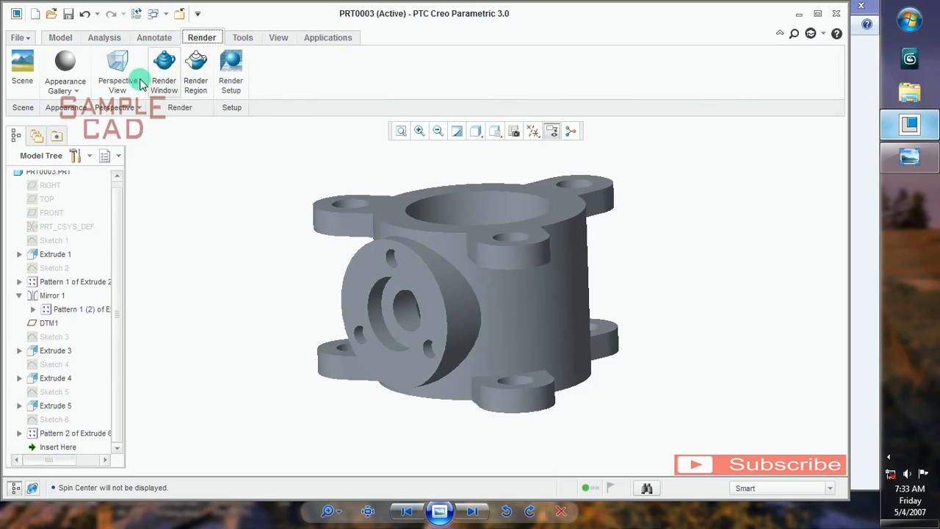
left_click(76, 93)
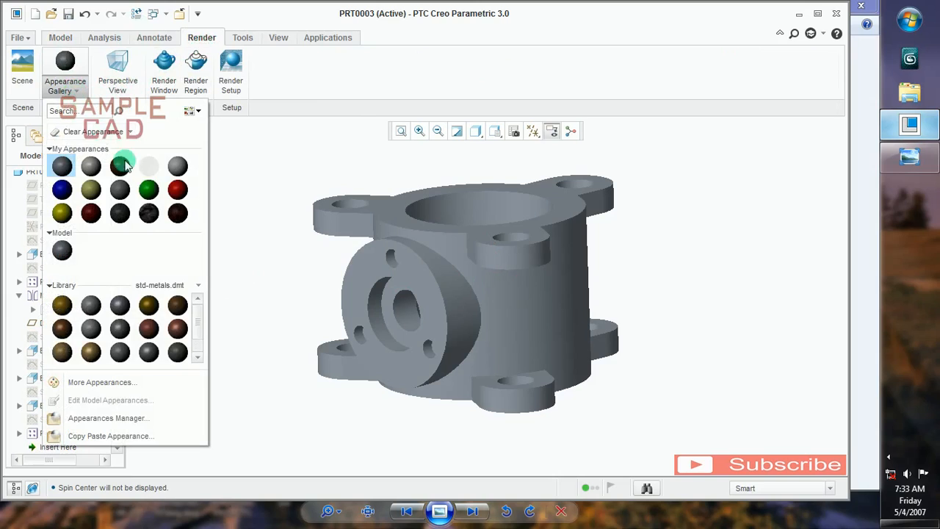
left_click(87, 215)
left_click(743, 491)
left_click(740, 457)
left_click(556, 321)
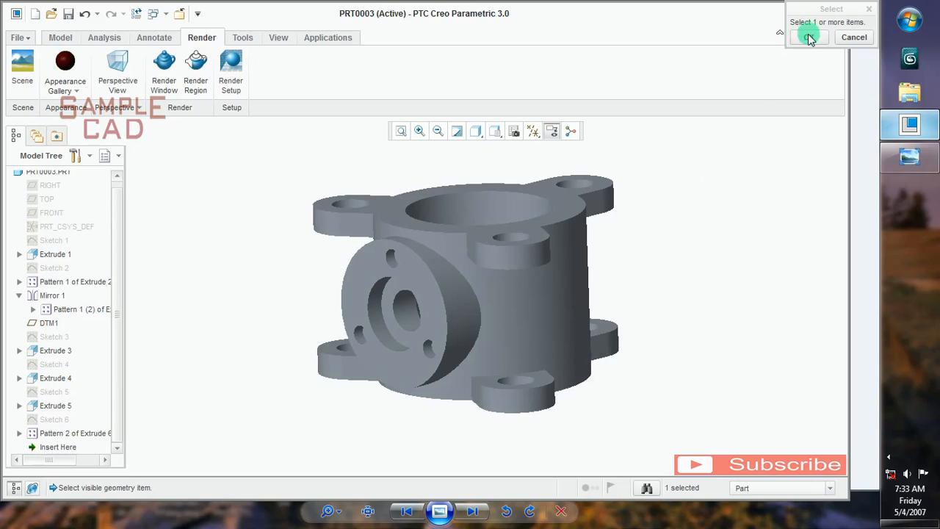
left_click(808, 38)
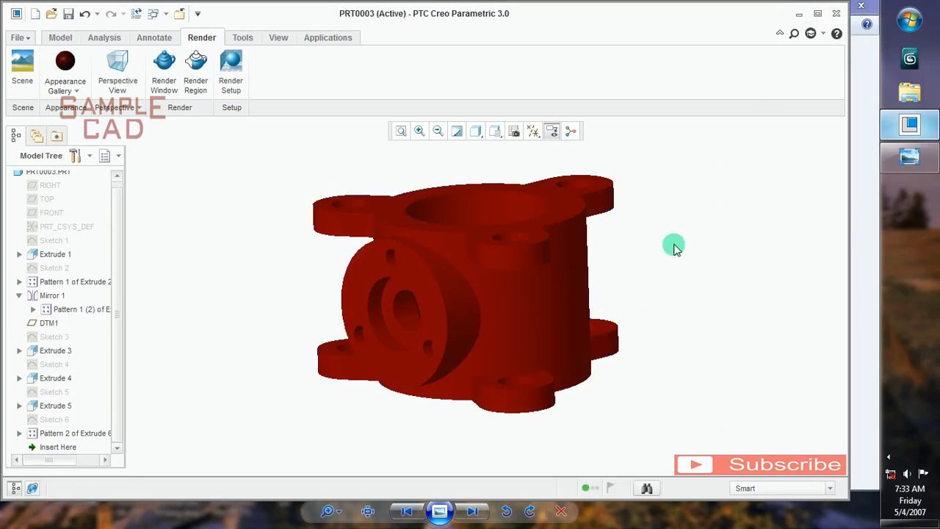
Step: Replace the part's colour with the tan metal appearance from the std-metals.dmt library, applied to the whole part
left_click(76, 88)
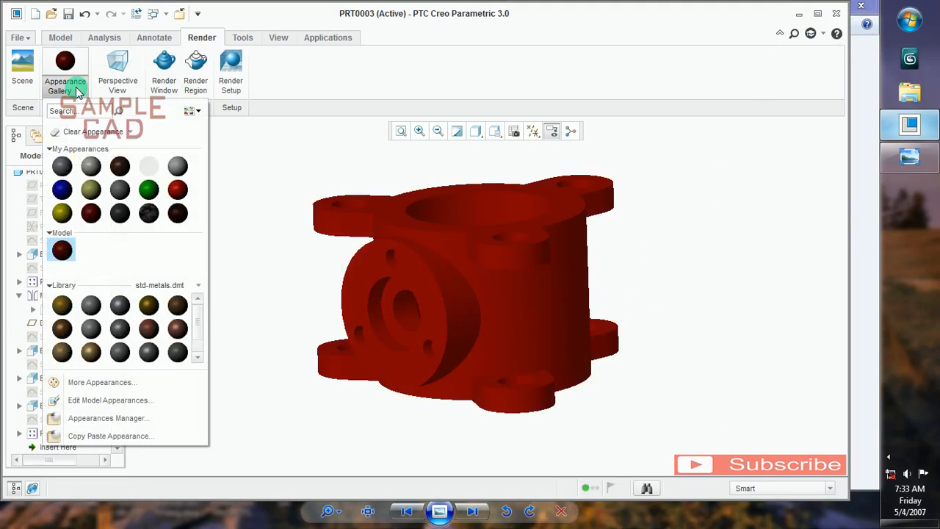
left_click(66, 351)
left_click(741, 487)
left_click(740, 476)
left_click(535, 315)
left_click(808, 38)
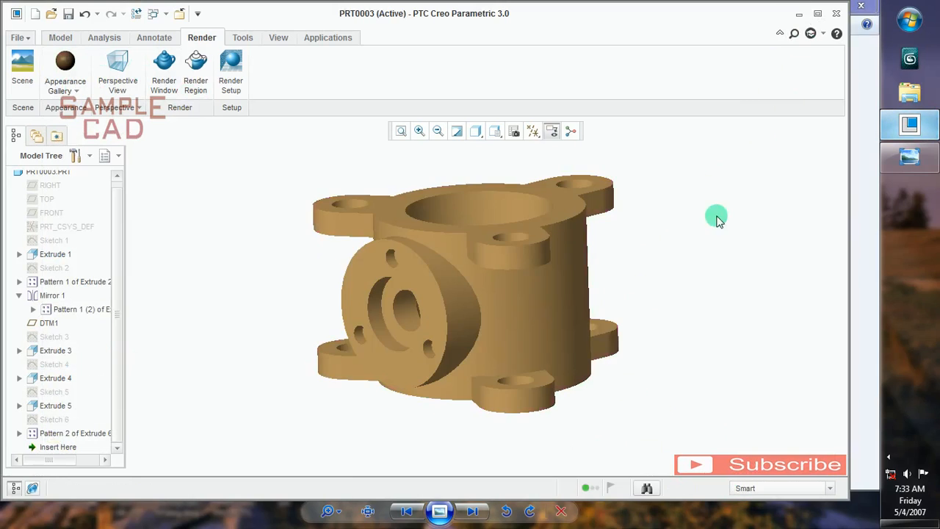
mouse_move(677, 274)
middle_mouse_down()
mouse_move(660, 281)
mouse_move(670, 272)
mouse_move(647, 218)
mouse_move(615, 286)
mouse_move(627, 279)
mouse_move(635, 304)
mouse_move(644, 291)
mouse_move(630, 297)
middle_mouse_up()
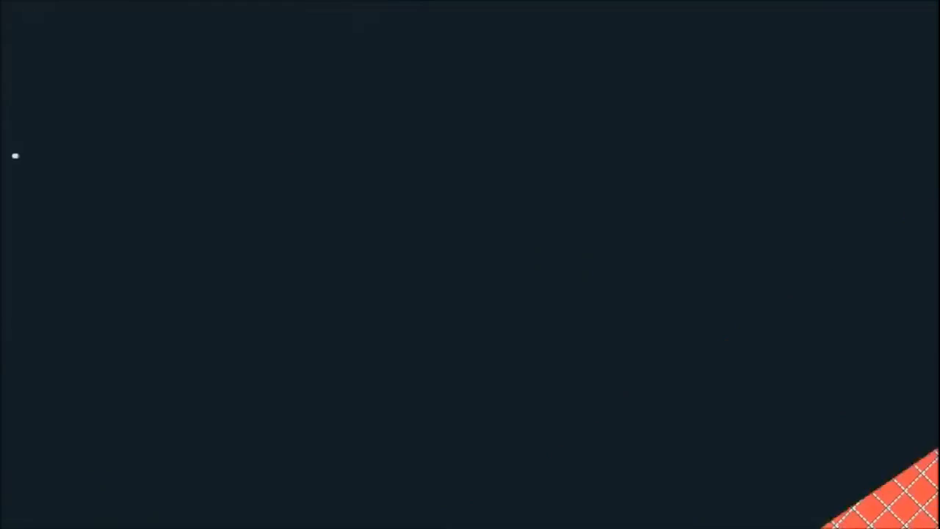